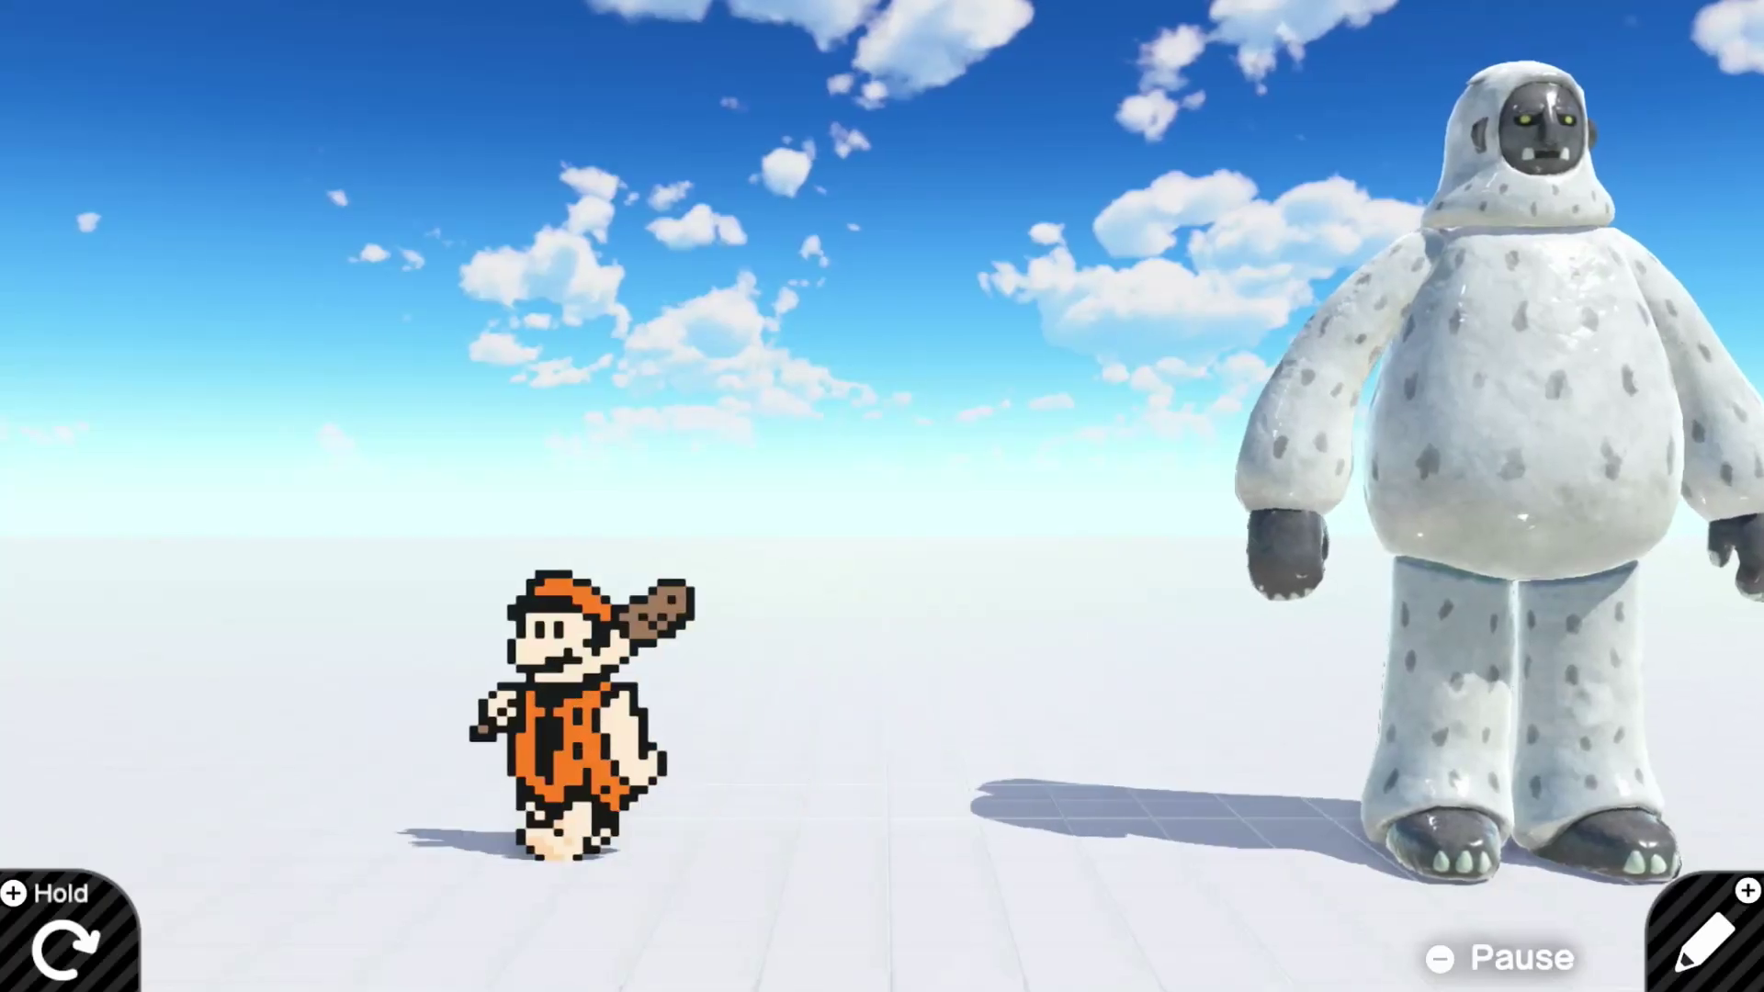
# Step: Play-test the caveman character by walking in both directions, jumping and using its attack
pyautogui.press('Right')
pyautogui.press('space')
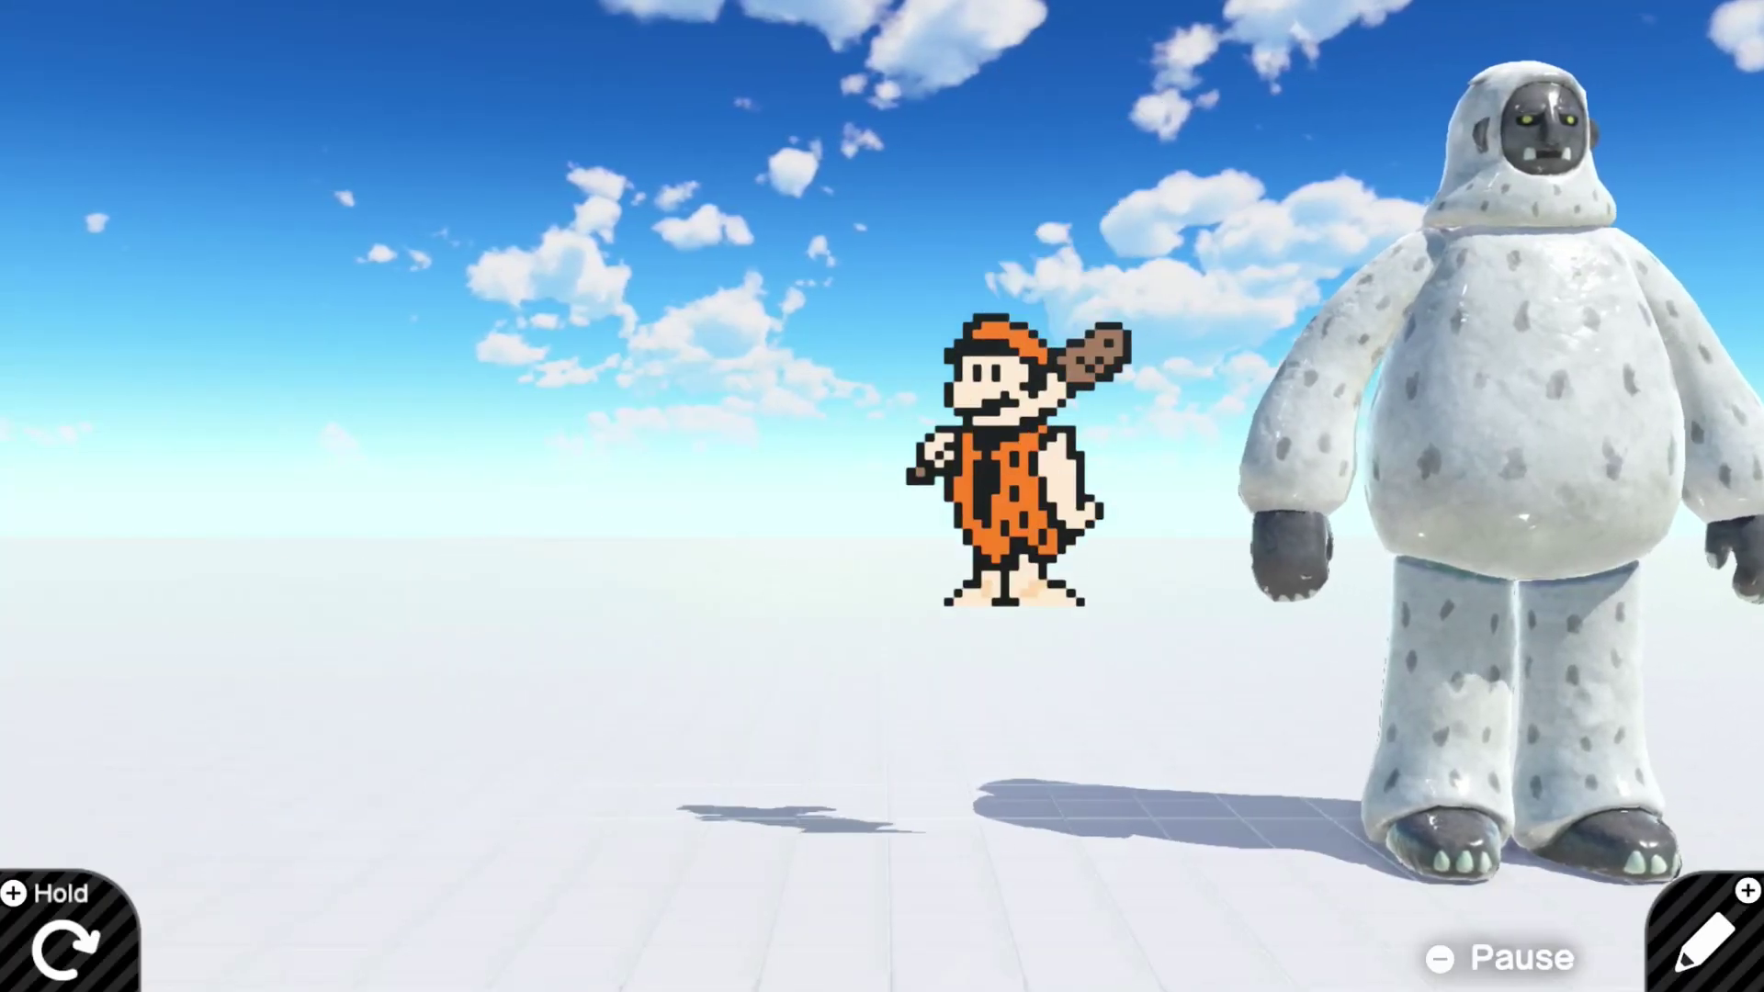
pyautogui.press('x')
pyautogui.press('Left')
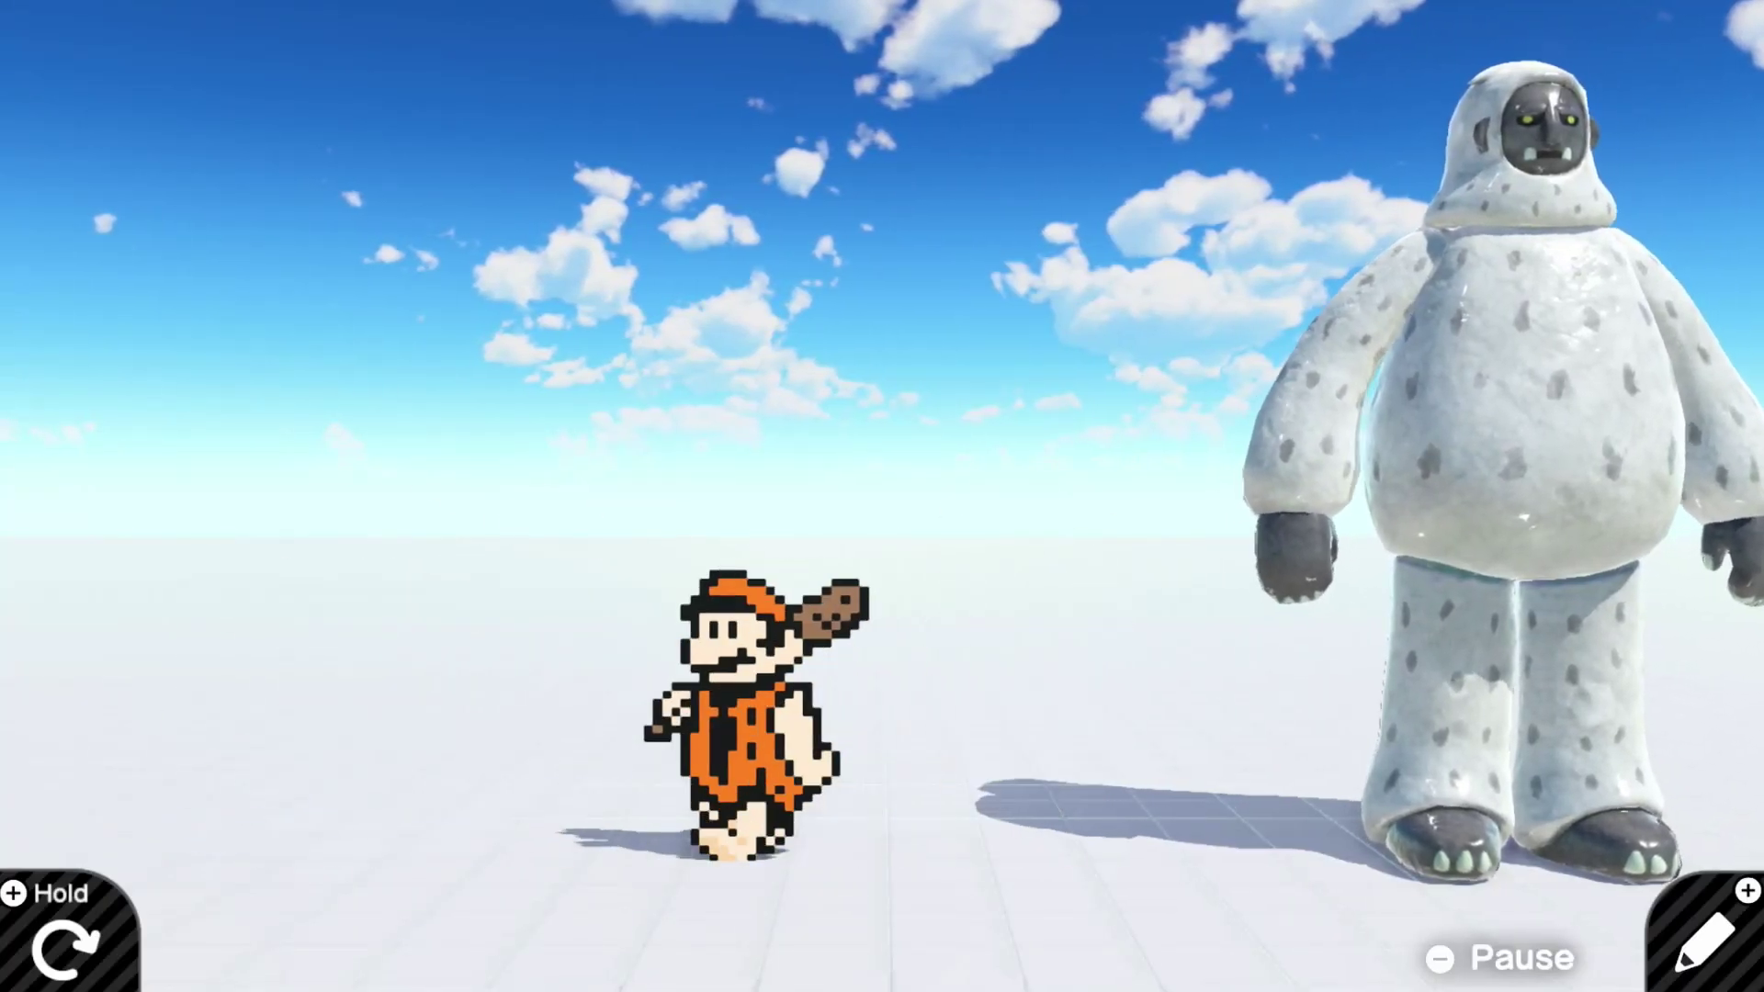
pyautogui.press('Right')
pyautogui.press('Left')
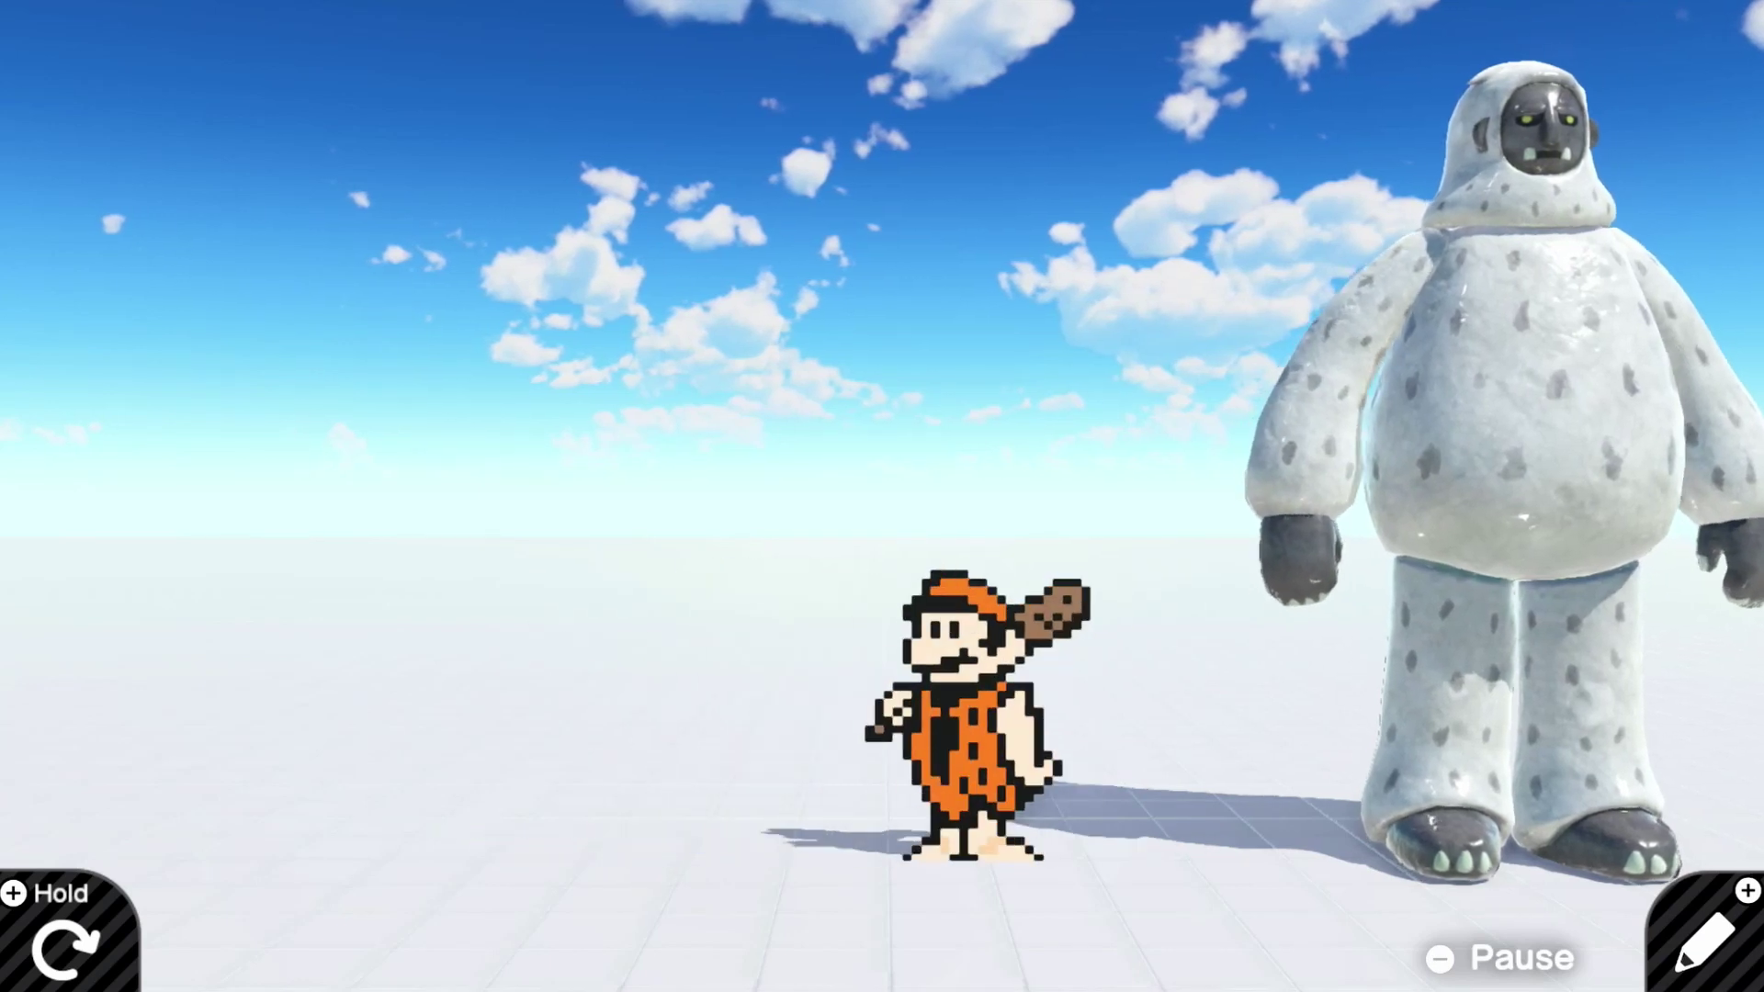
pyautogui.press('space')
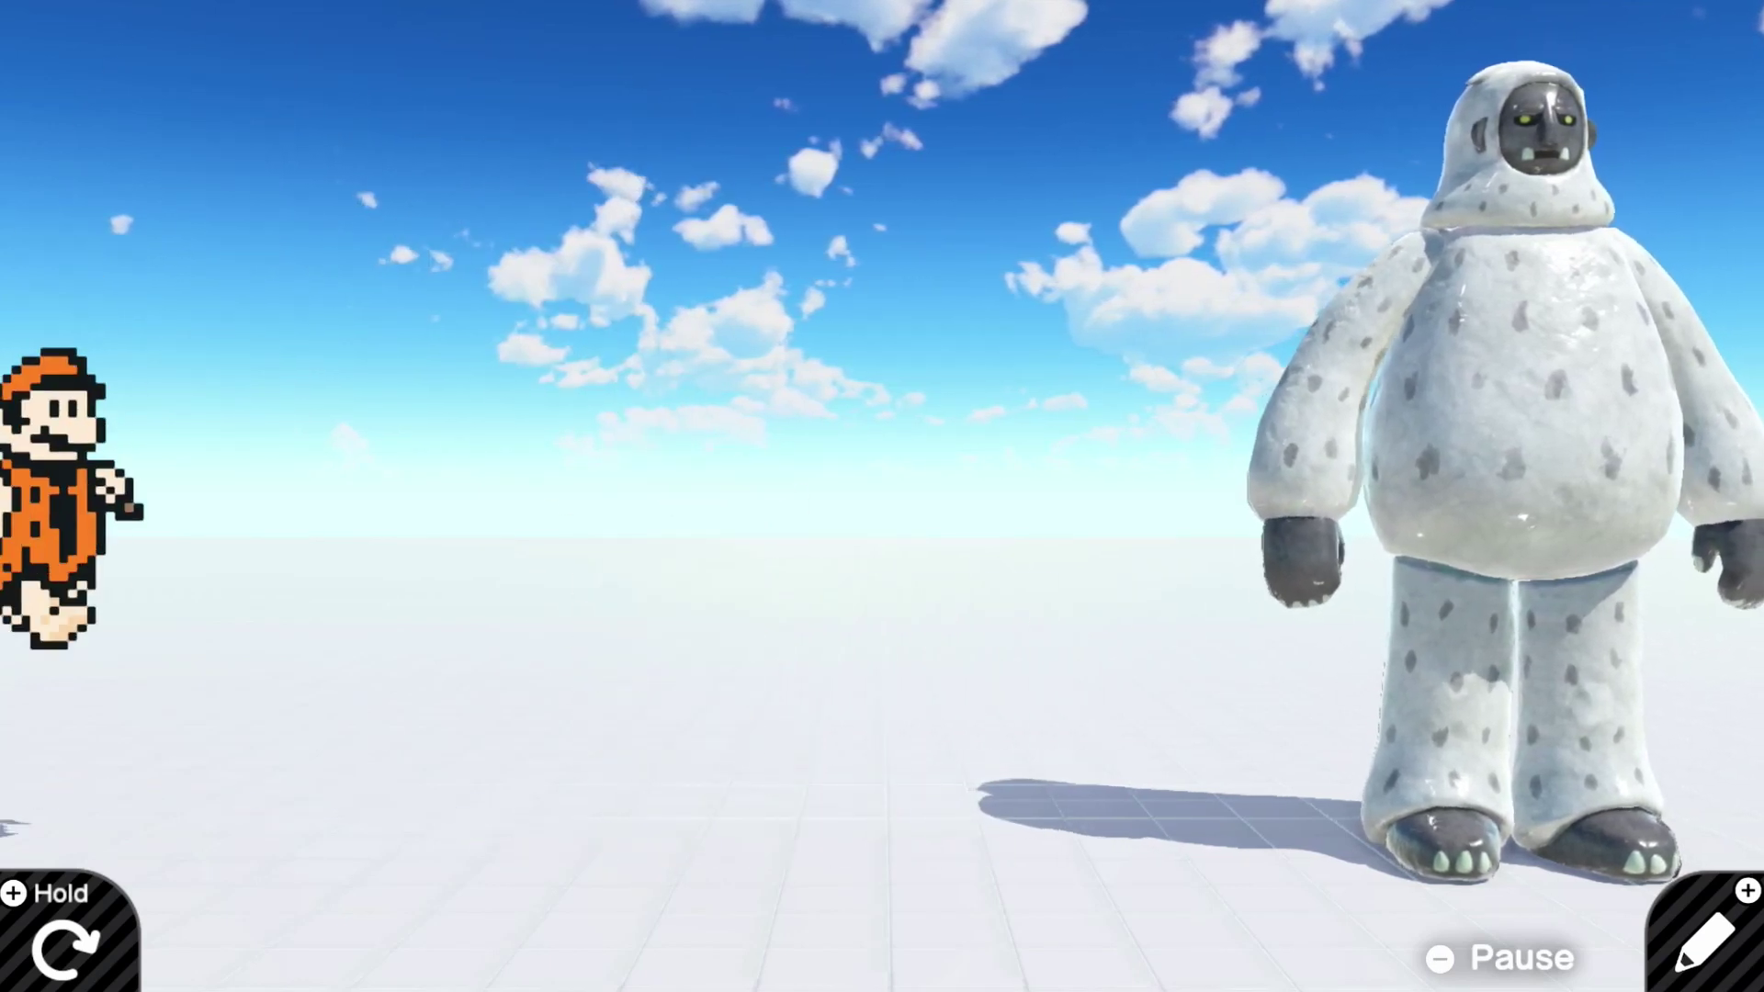
pyautogui.press('Right')
pyautogui.press('x')
pyautogui.press('x')
pyautogui.press('x')
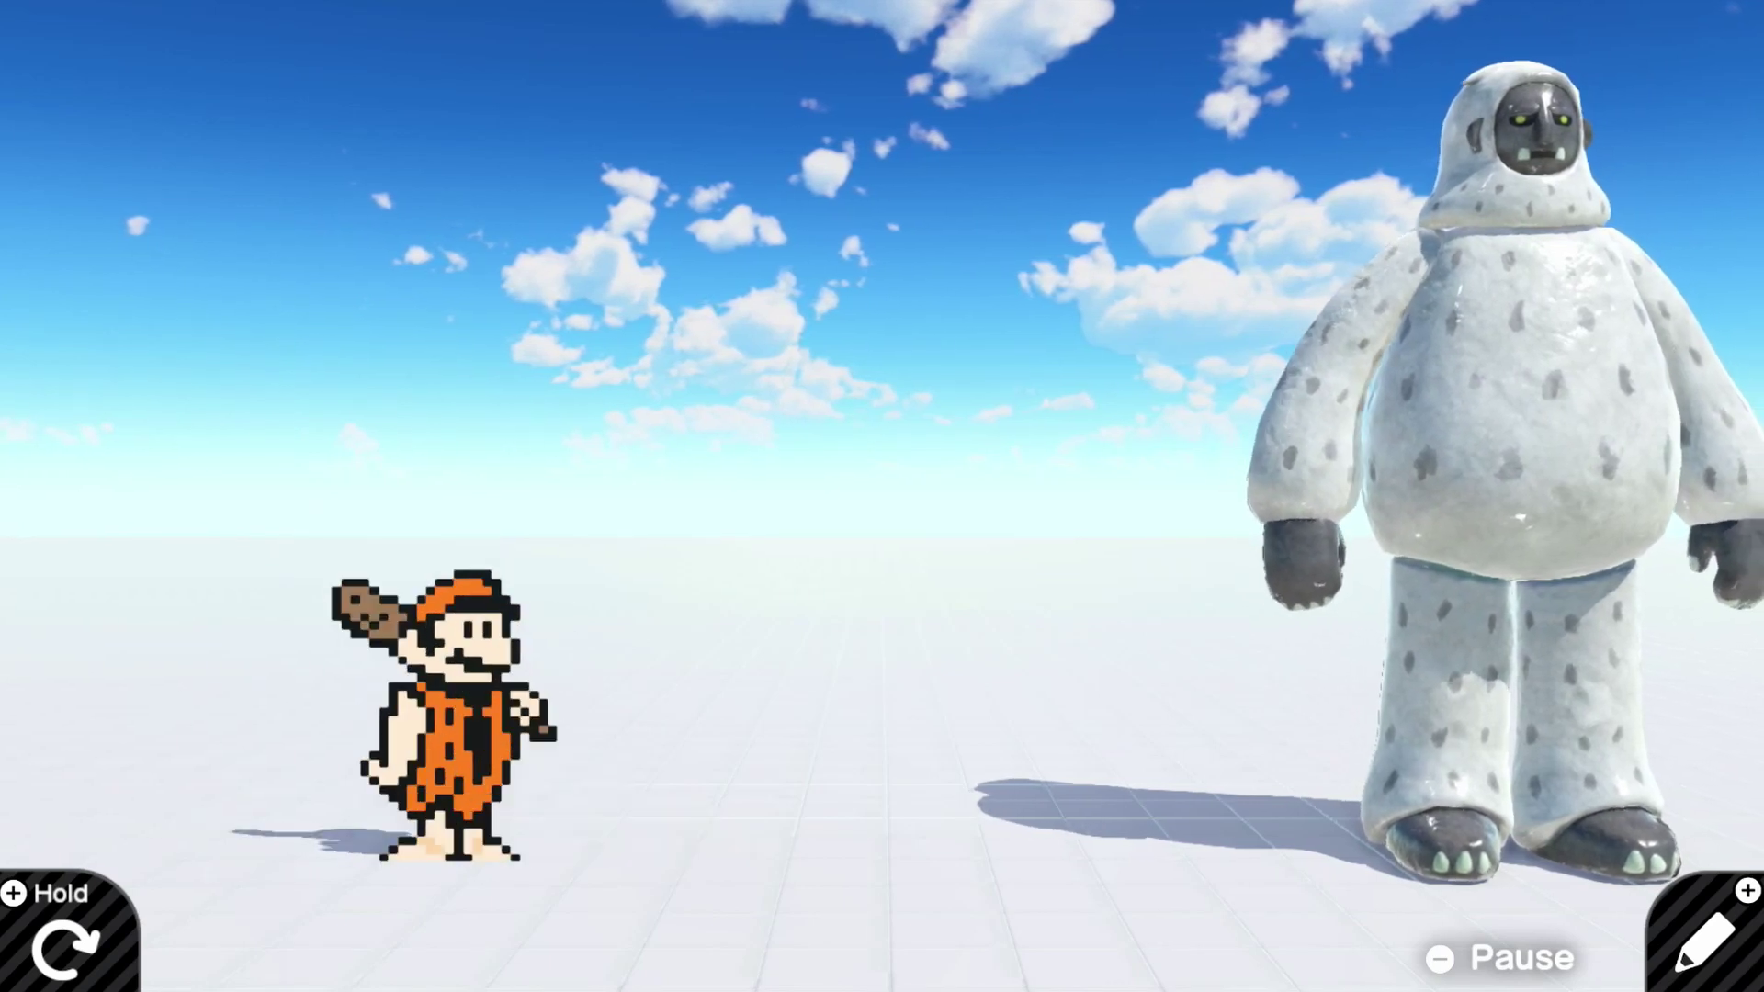
pyautogui.press('Right')
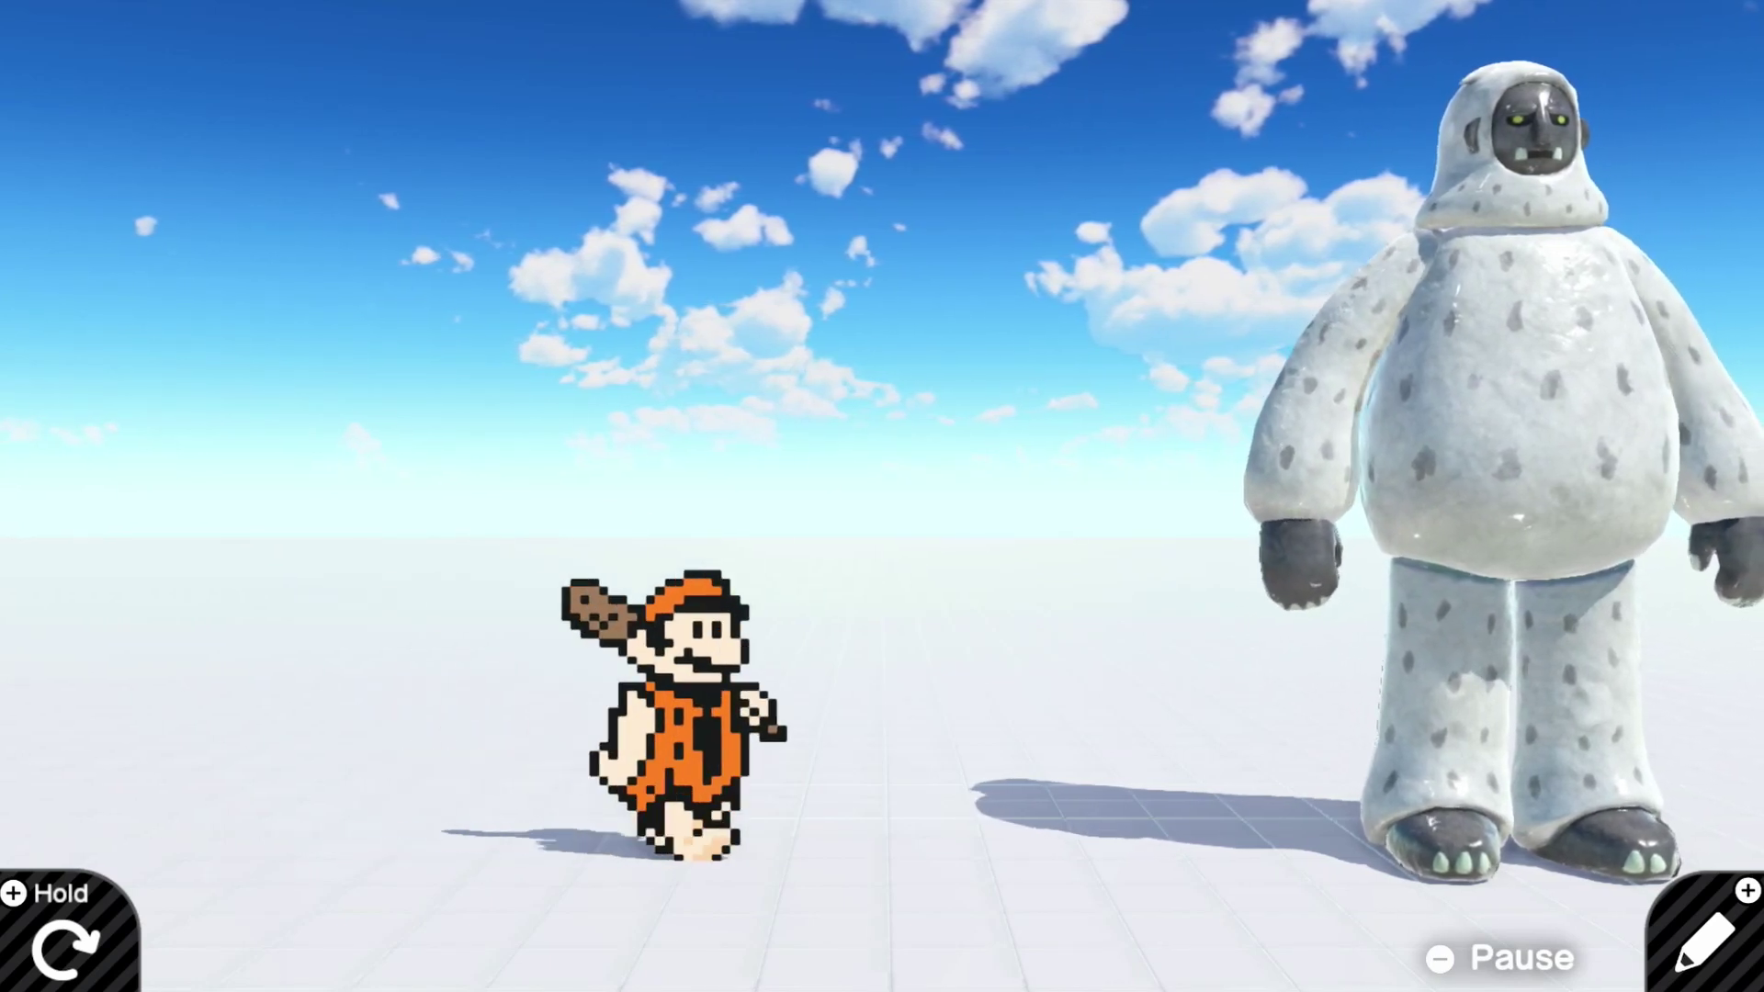
pyautogui.press('x')
pyautogui.press('Left')
pyautogui.press('Right')
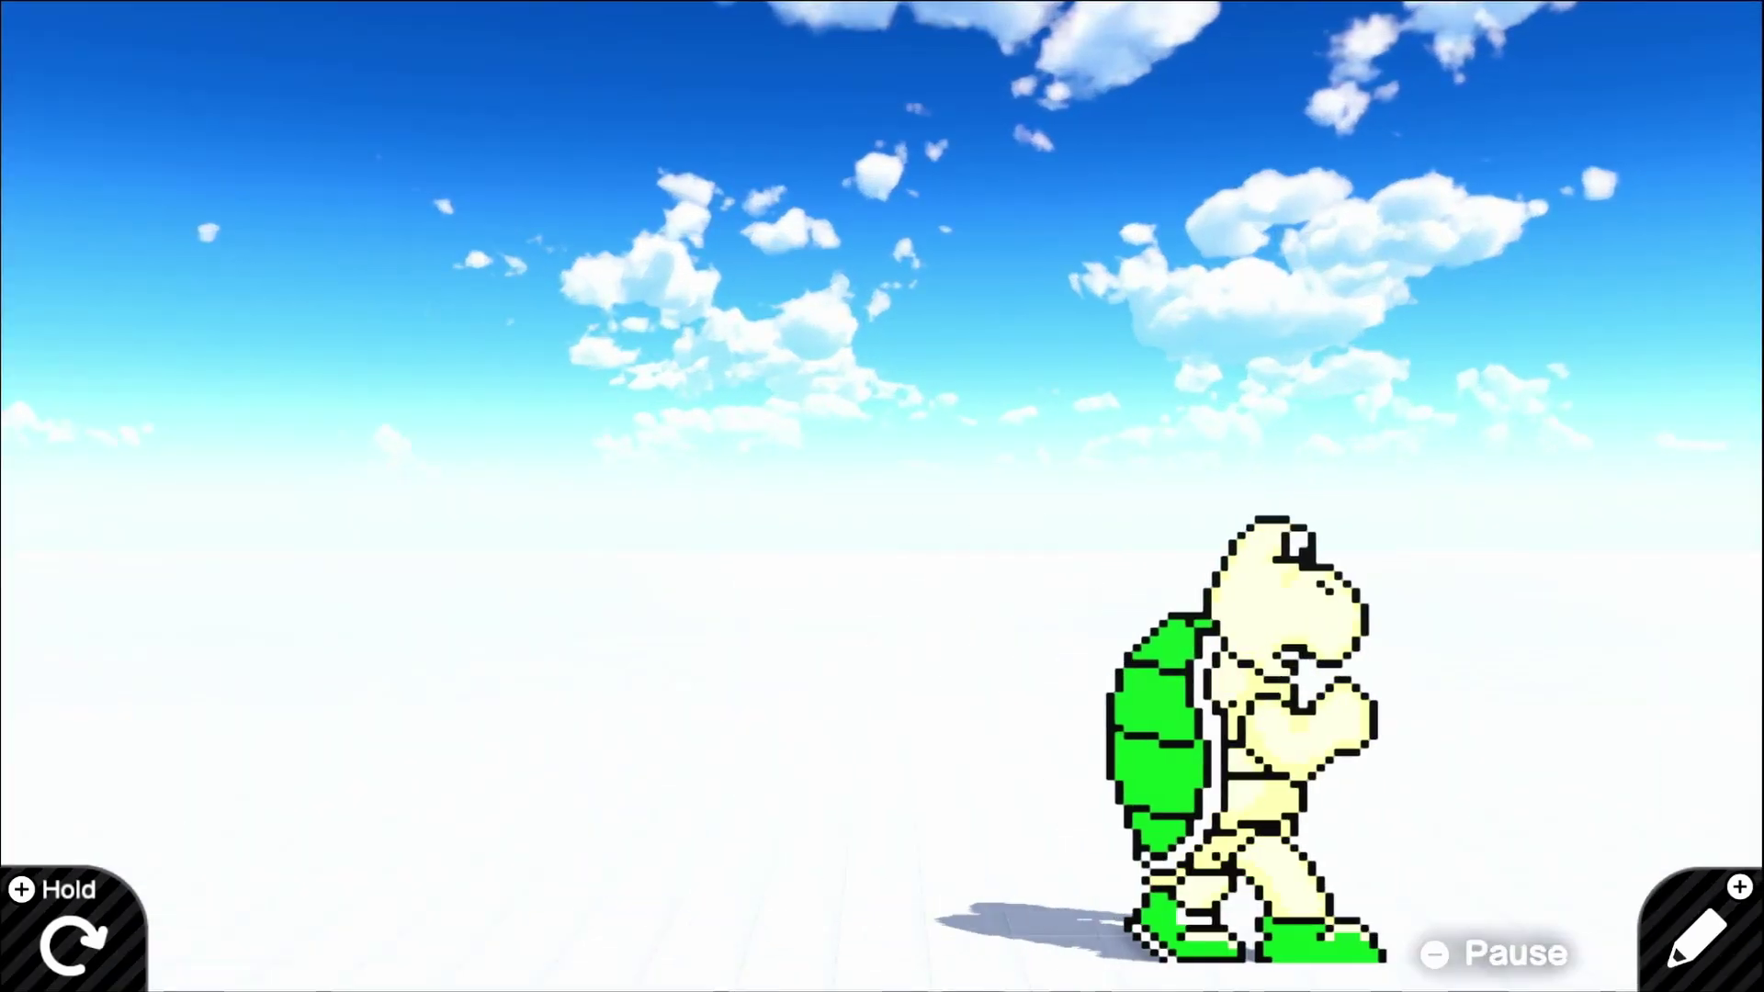
# Step: Play-test the turtle character by moving it back and forth
pyautogui.press('Left')
pyautogui.press('Right')
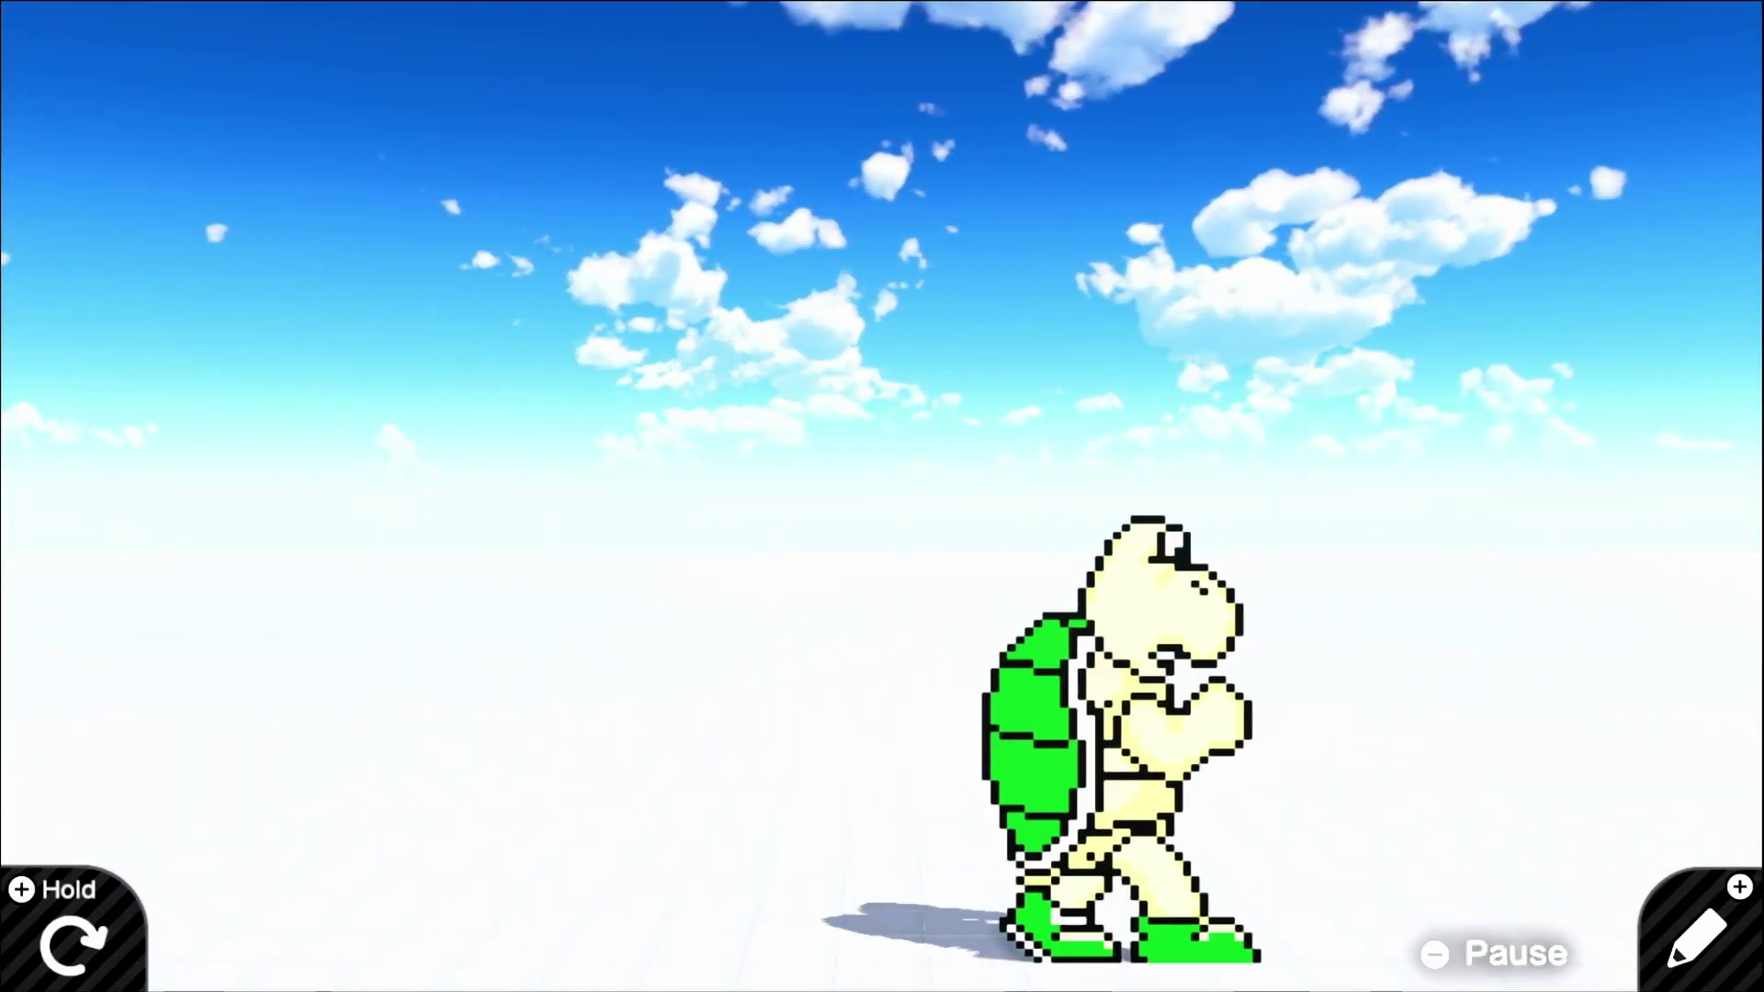
pyautogui.press('Left')
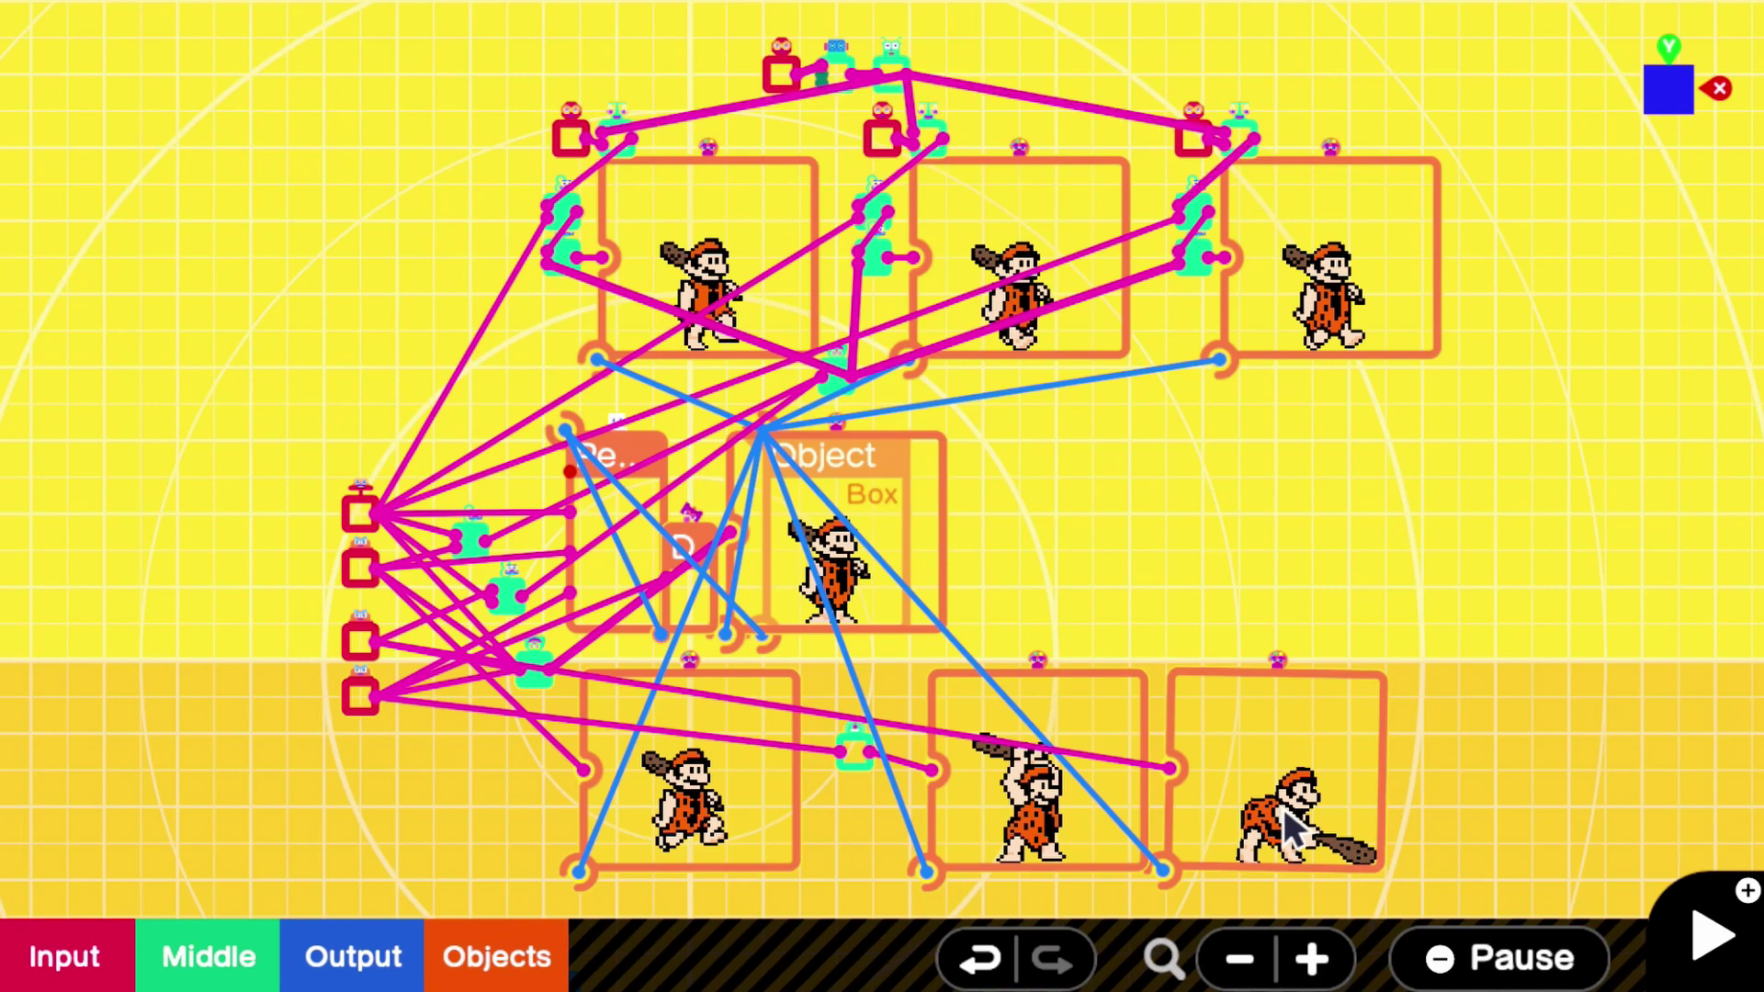
# Step: Examine the caveman's nodon program, especially the comparison and AND nodons that drive the three walking frames
pyautogui.scroll(1, 1283, 807)
pyautogui.scroll(1, 852, 634)
pyautogui.scroll(-6, 856, 652)
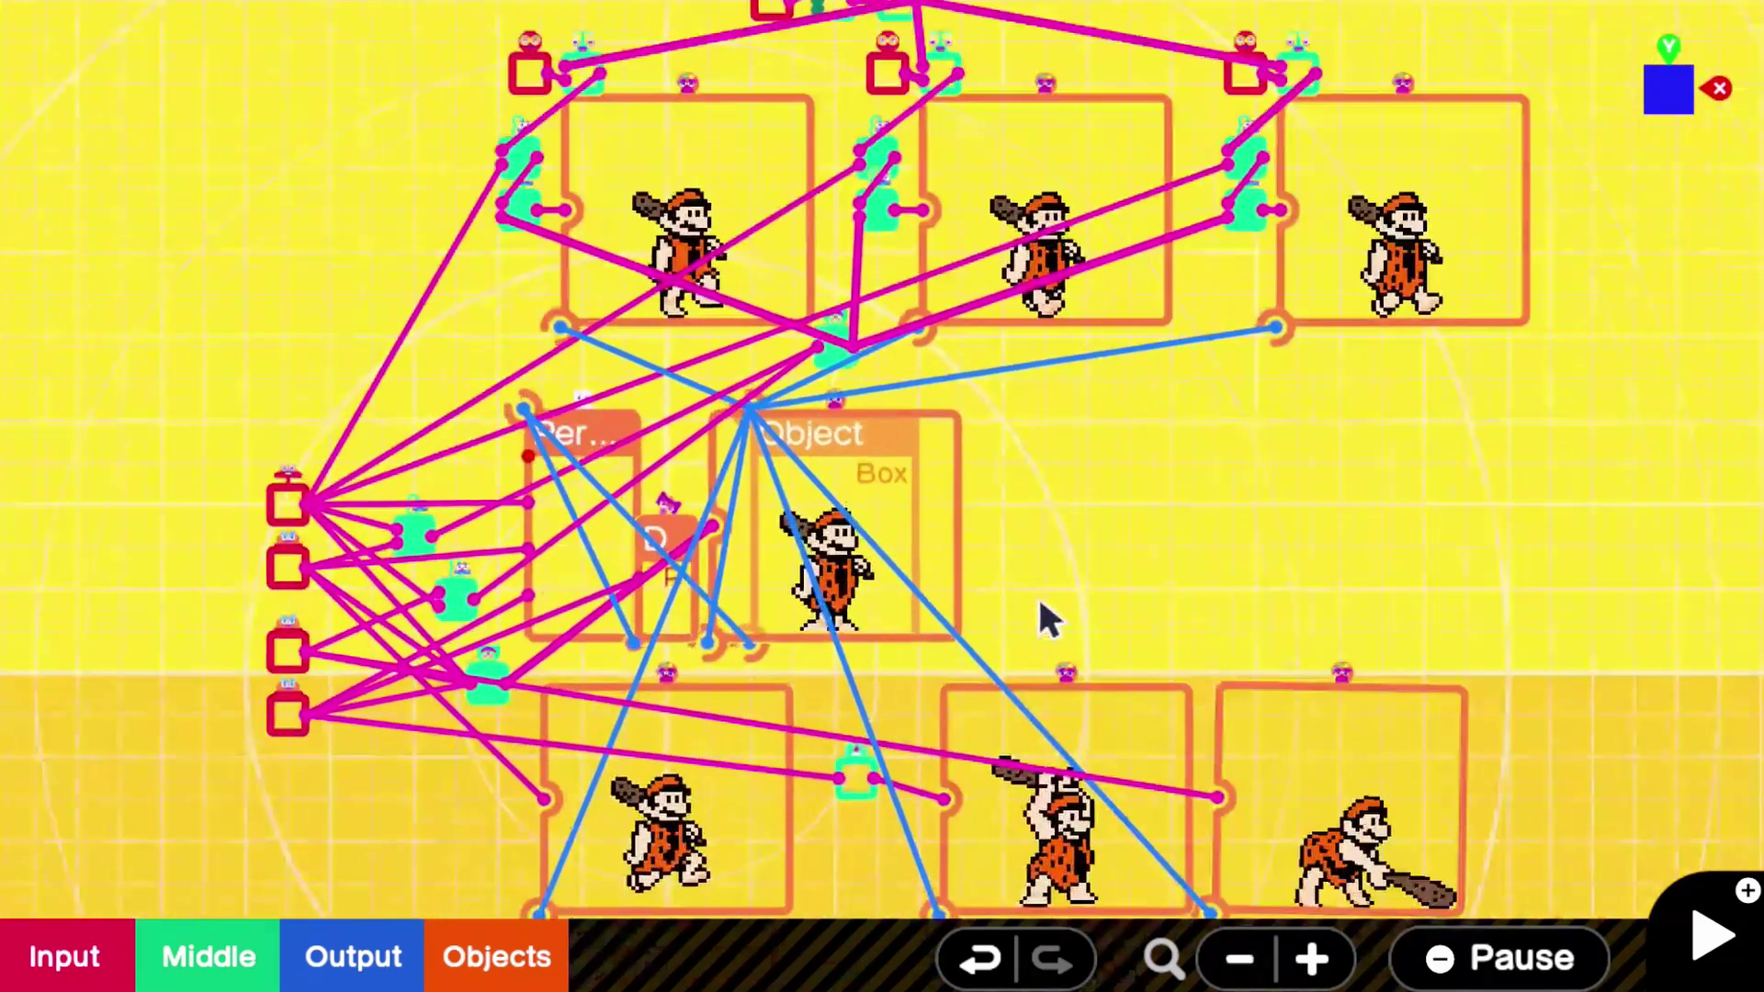
pyautogui.scroll(-3, 1049, 625)
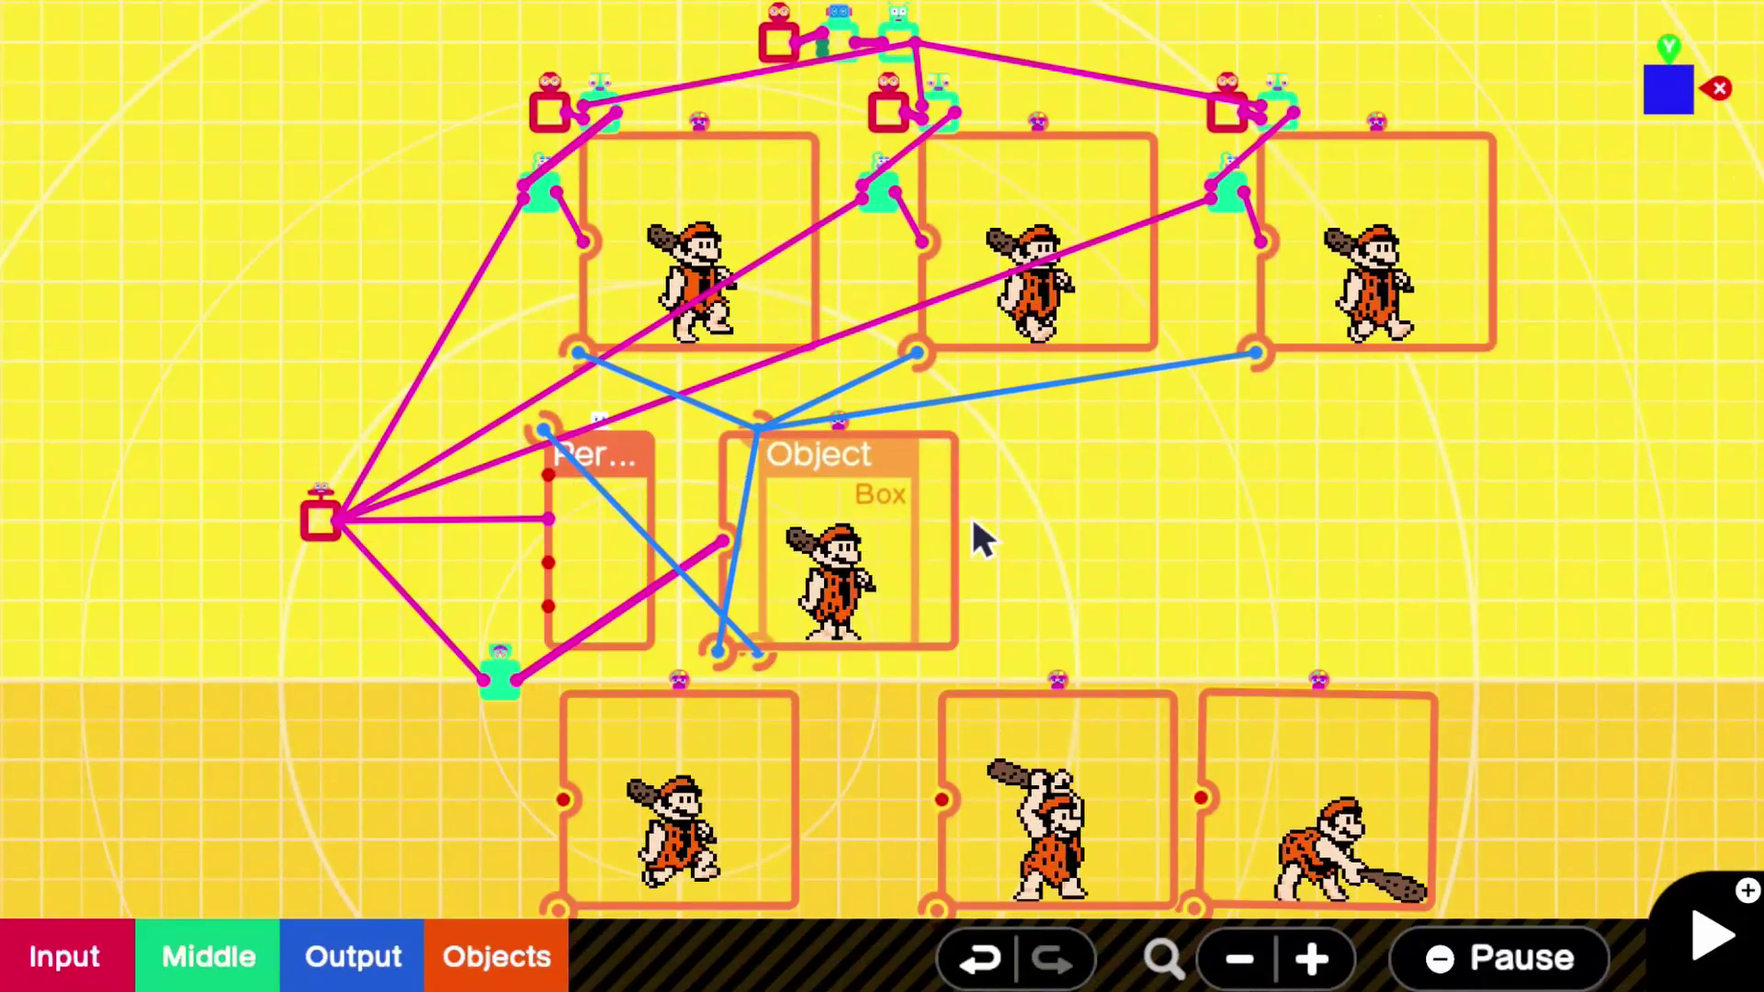
pyautogui.scroll(3, 784, 287)
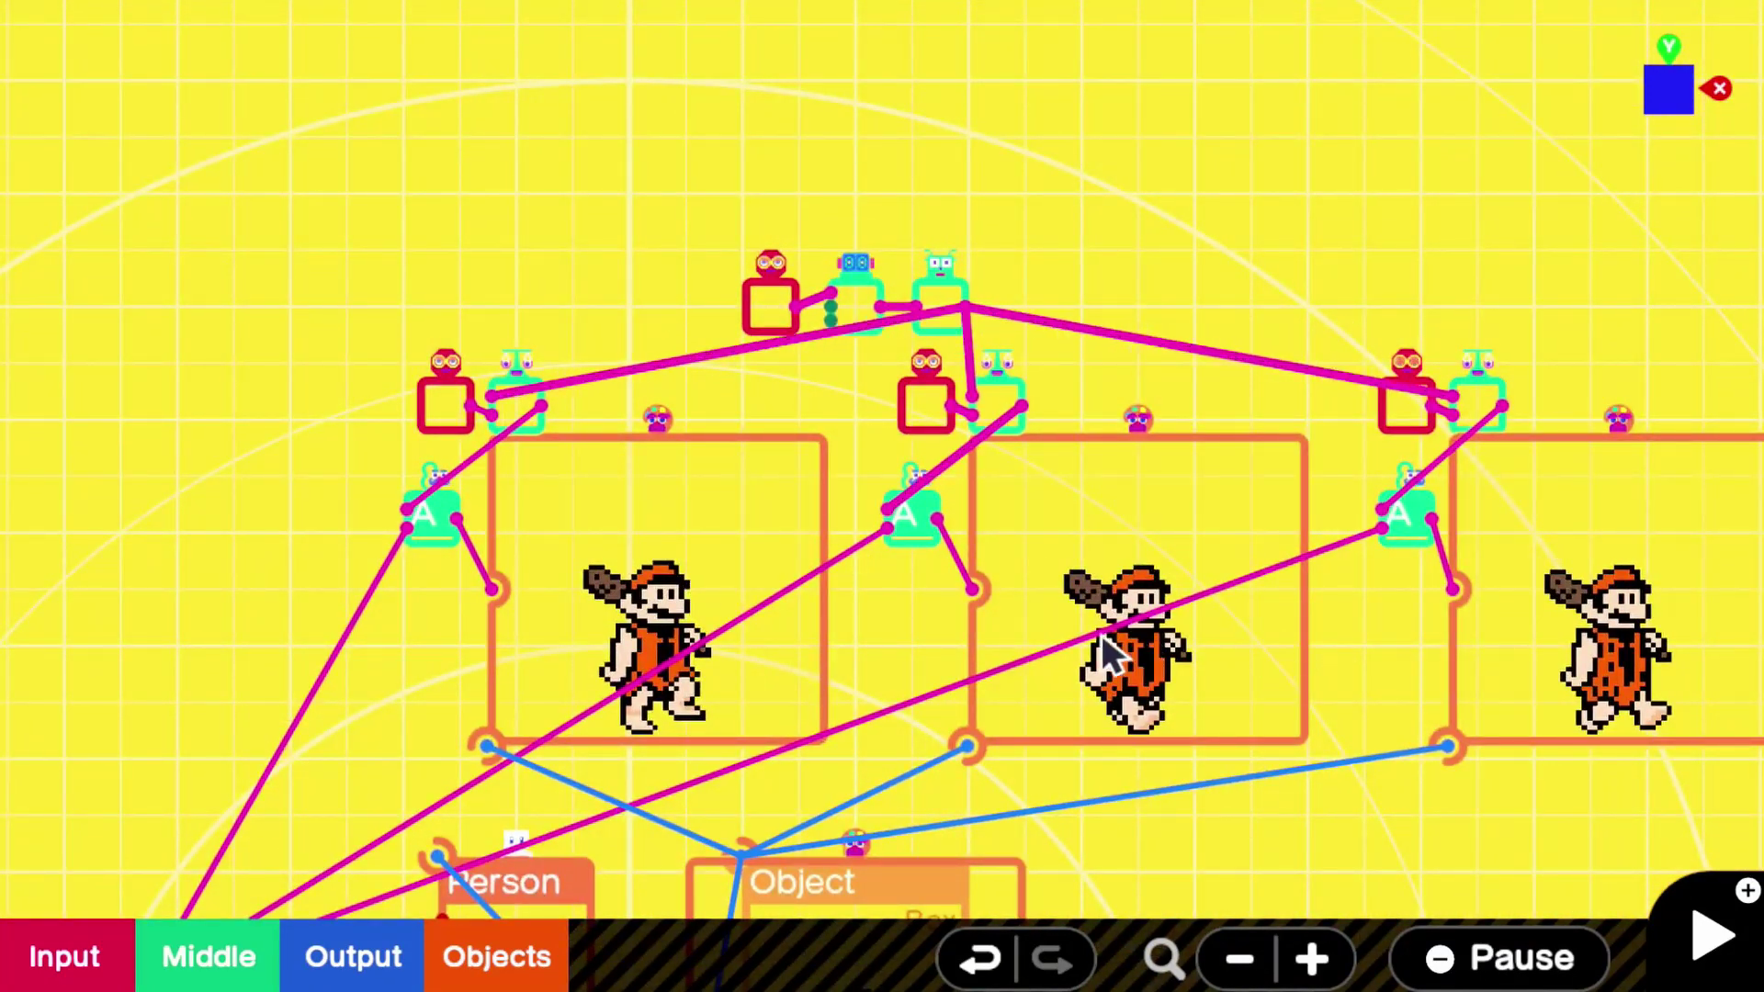
pyautogui.scroll(2, 798, 641)
pyautogui.scroll(1, 799, 648)
pyautogui.moveTo(853, 612); pyautogui.dragTo(1094, 563)
pyautogui.moveTo(1165, 626); pyautogui.dragTo(861, 645)
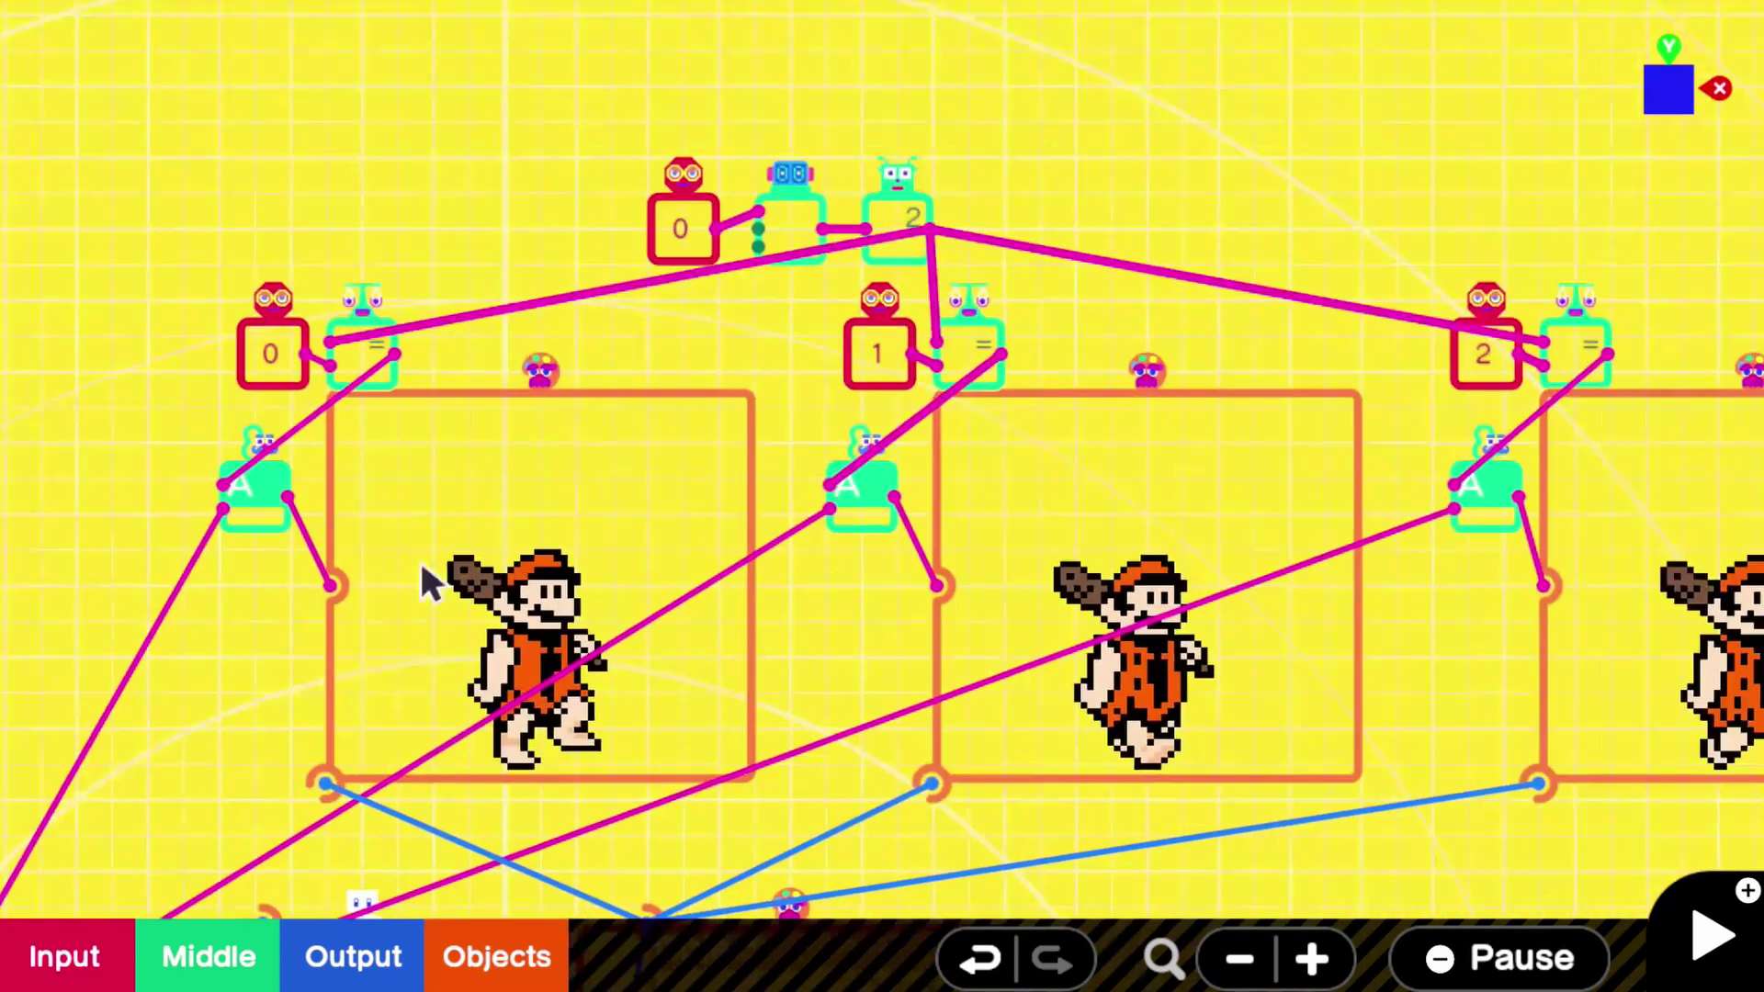
pyautogui.scroll(2, 649, 619)
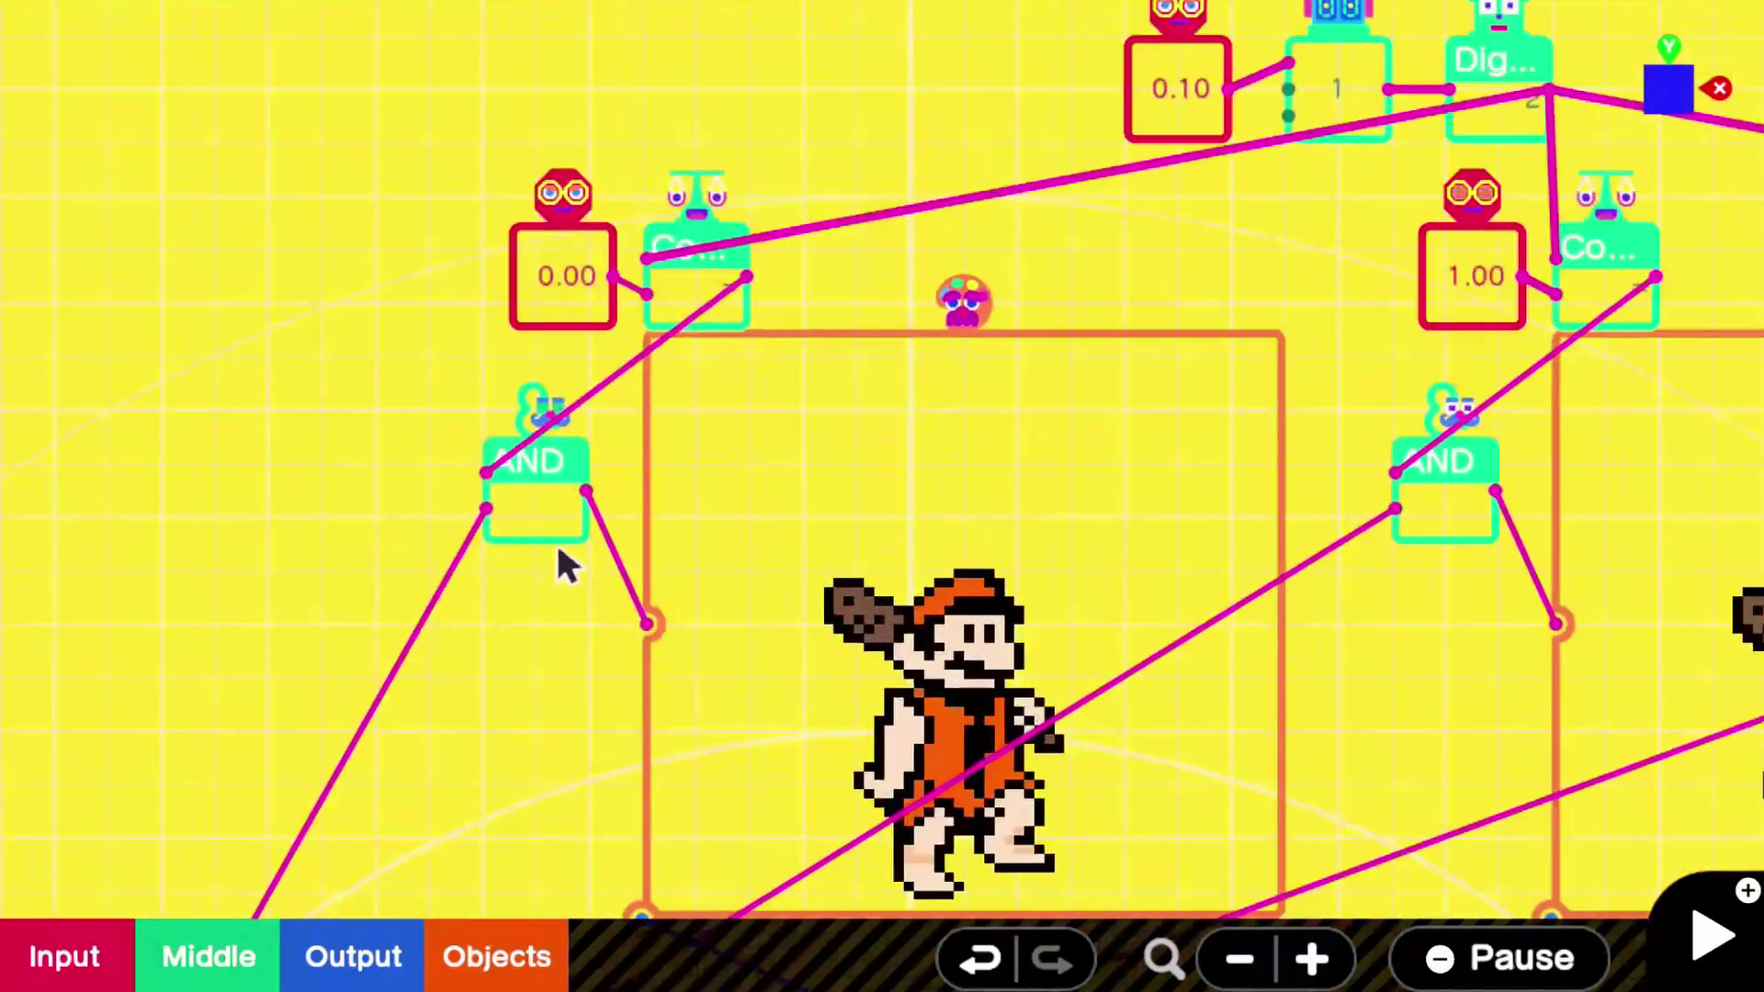
# Step: Duplicate the AND nodon beside each of the three walking frames and place each copy directly below its original
pyautogui.click(532, 498)
pyautogui.click(532, 651)
pyautogui.moveTo(589, 627); pyautogui.dragTo(535, 735)
pyautogui.click(1458, 513)
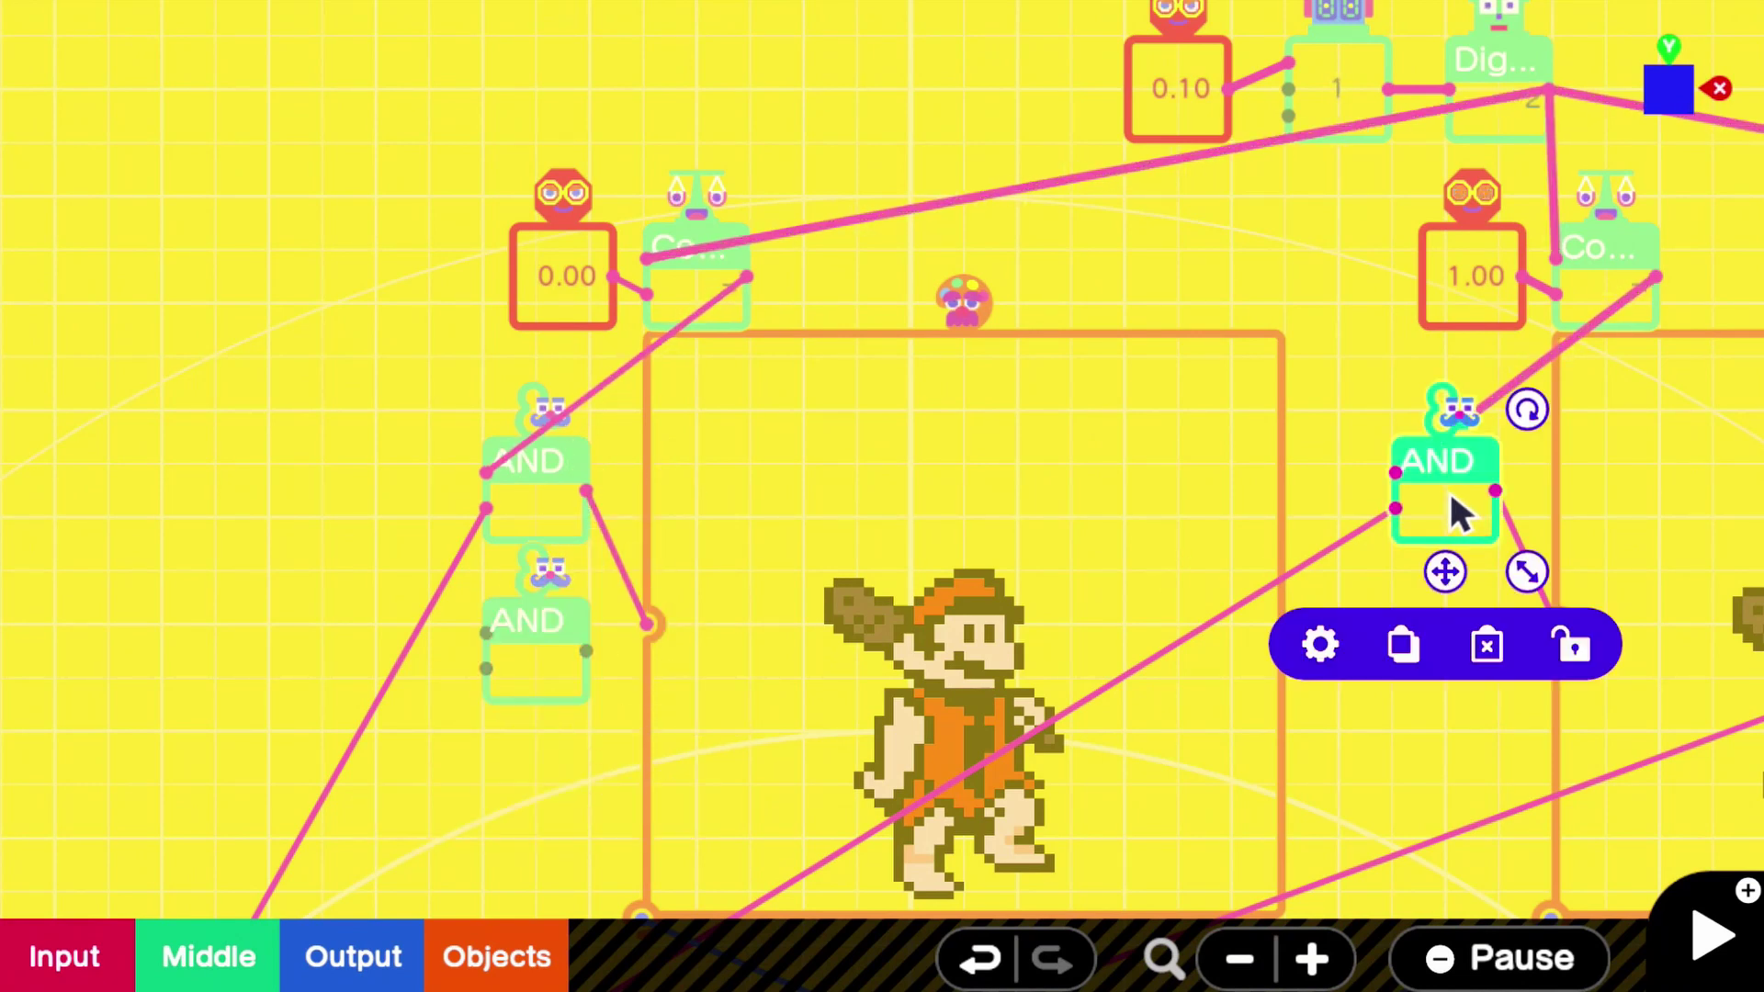
pyautogui.click(1403, 646)
pyautogui.moveTo(1500, 626); pyautogui.dragTo(1467, 761)
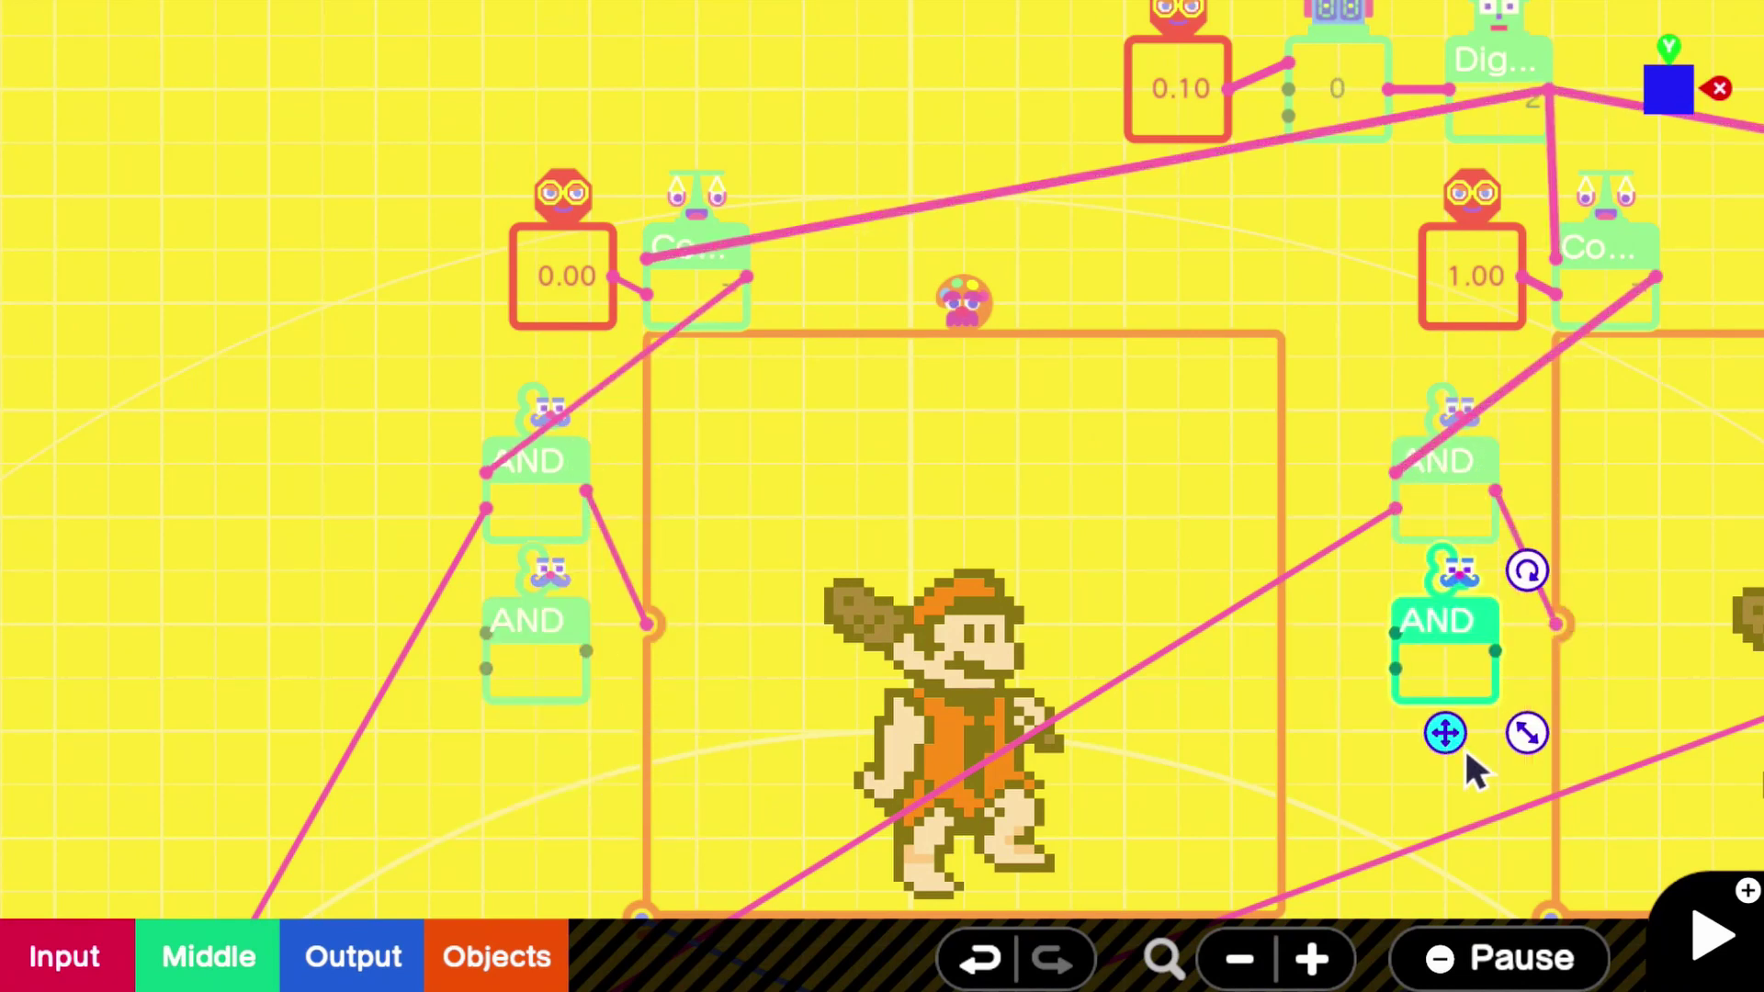
pyautogui.moveTo(1470, 621); pyautogui.dragTo(665, 619)
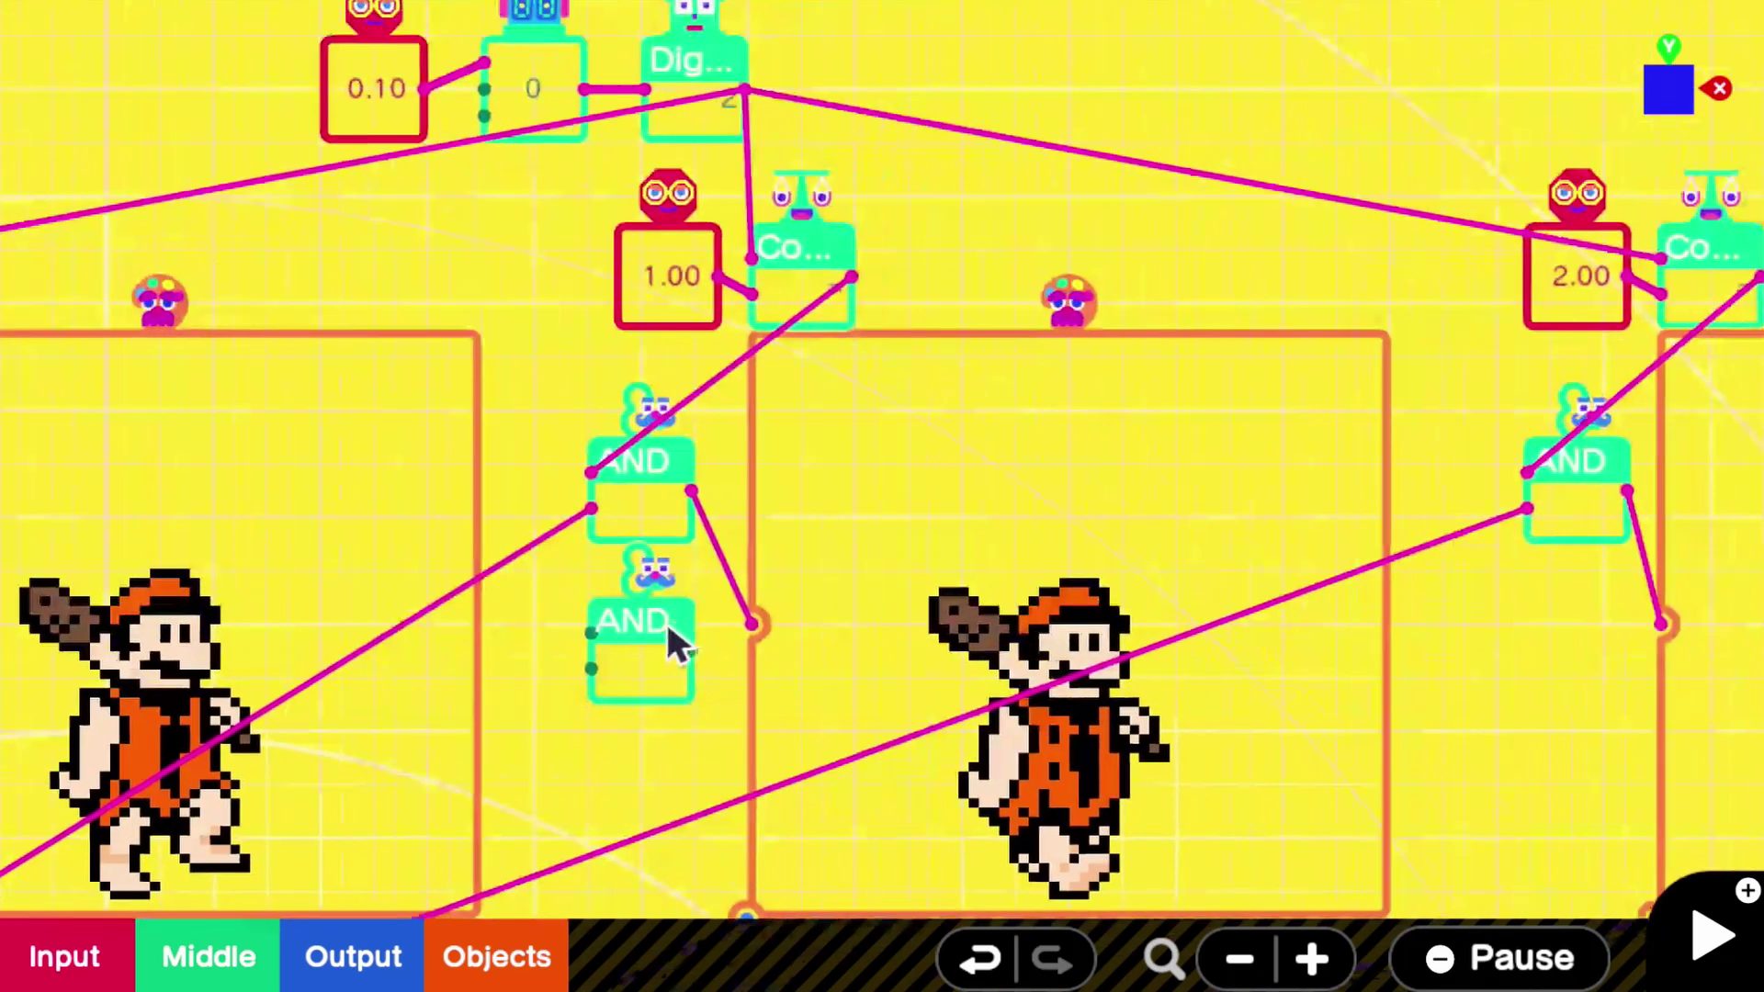
pyautogui.click(1533, 540)
pyautogui.click(1539, 641)
pyautogui.moveTo(880, 577); pyautogui.dragTo(827, 684)
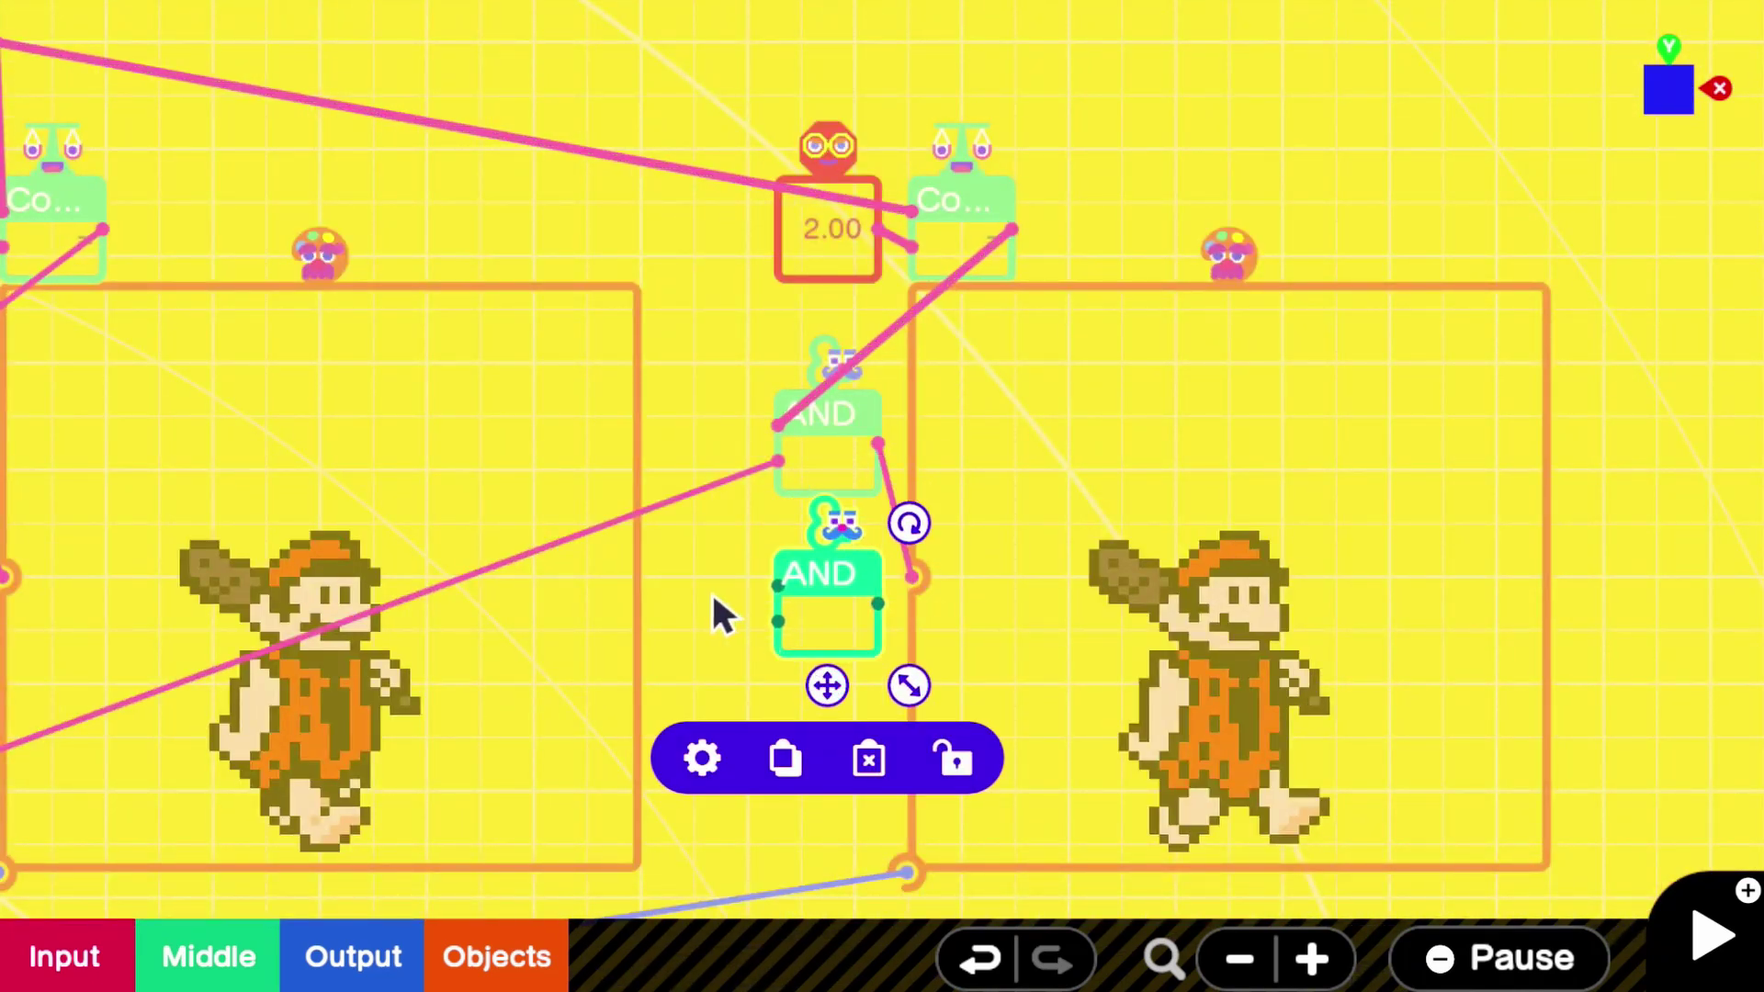
pyautogui.click(713, 597)
# Step: Delete the connections between the original AND nodons and the three walking frames
pyautogui.hscroll(-10, 735, 551)
pyautogui.click(532, 525)
pyautogui.click(527, 510)
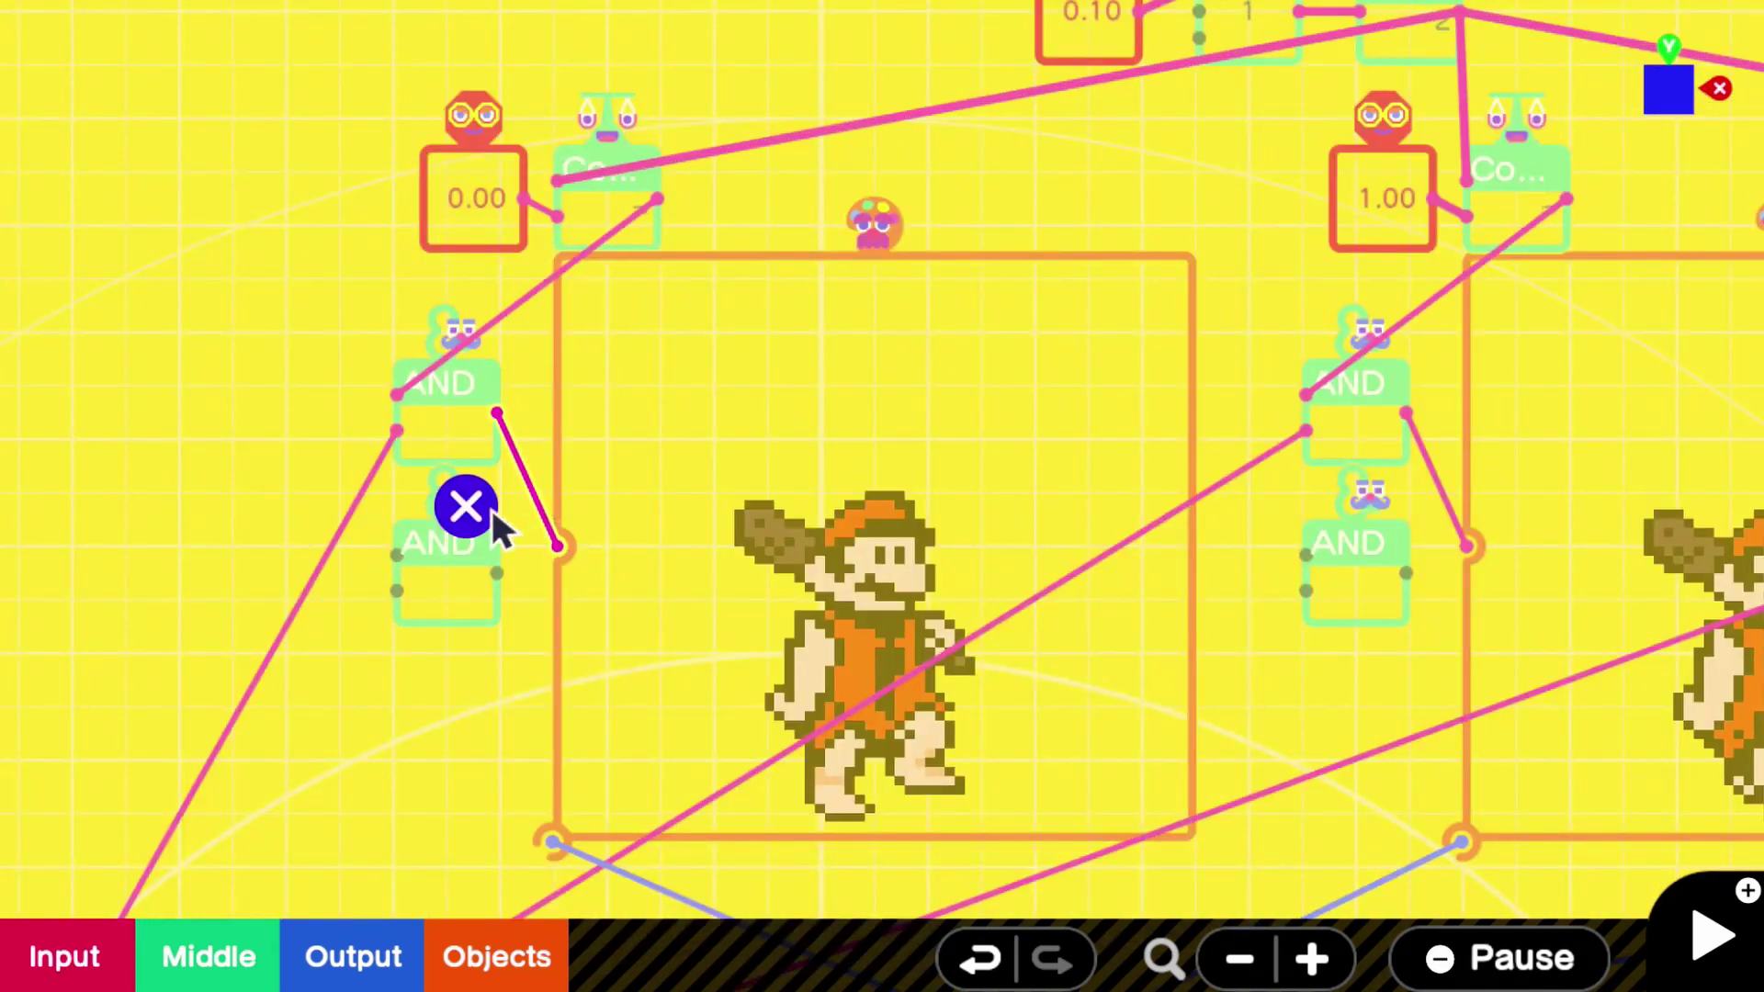
pyautogui.click(494, 512)
pyautogui.click(1444, 507)
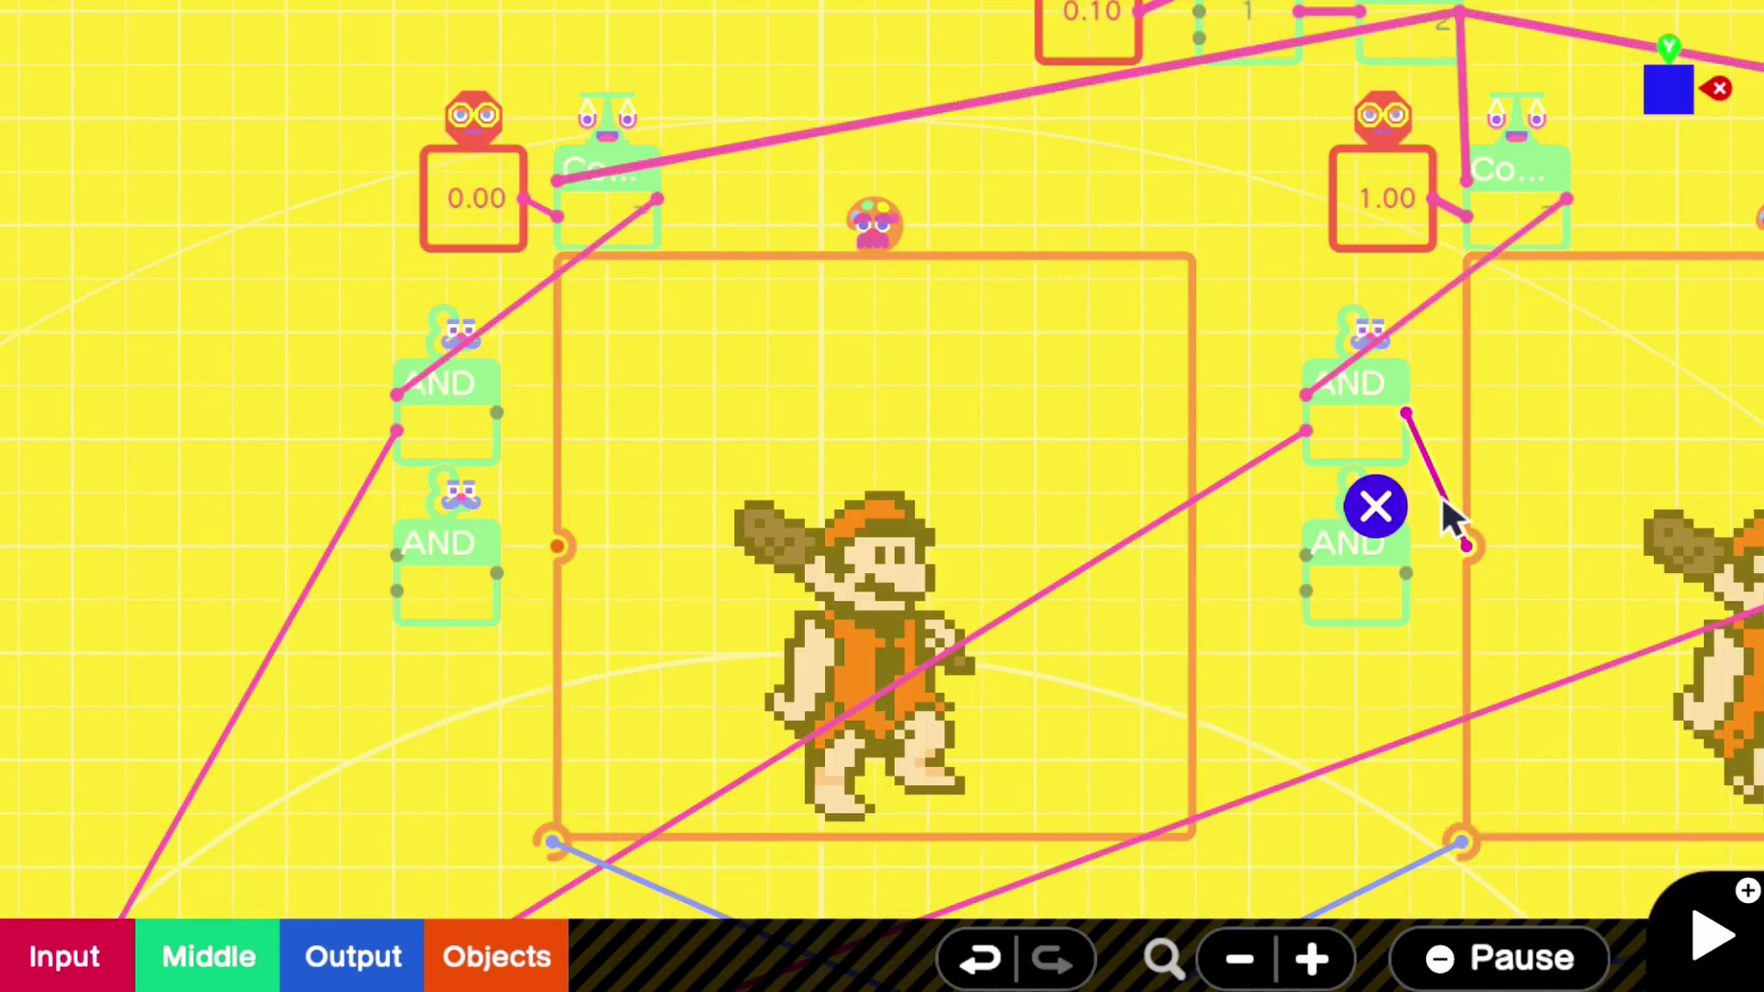
pyautogui.click(1367, 518)
pyautogui.moveTo(1532, 516); pyautogui.dragTo(882, 528)
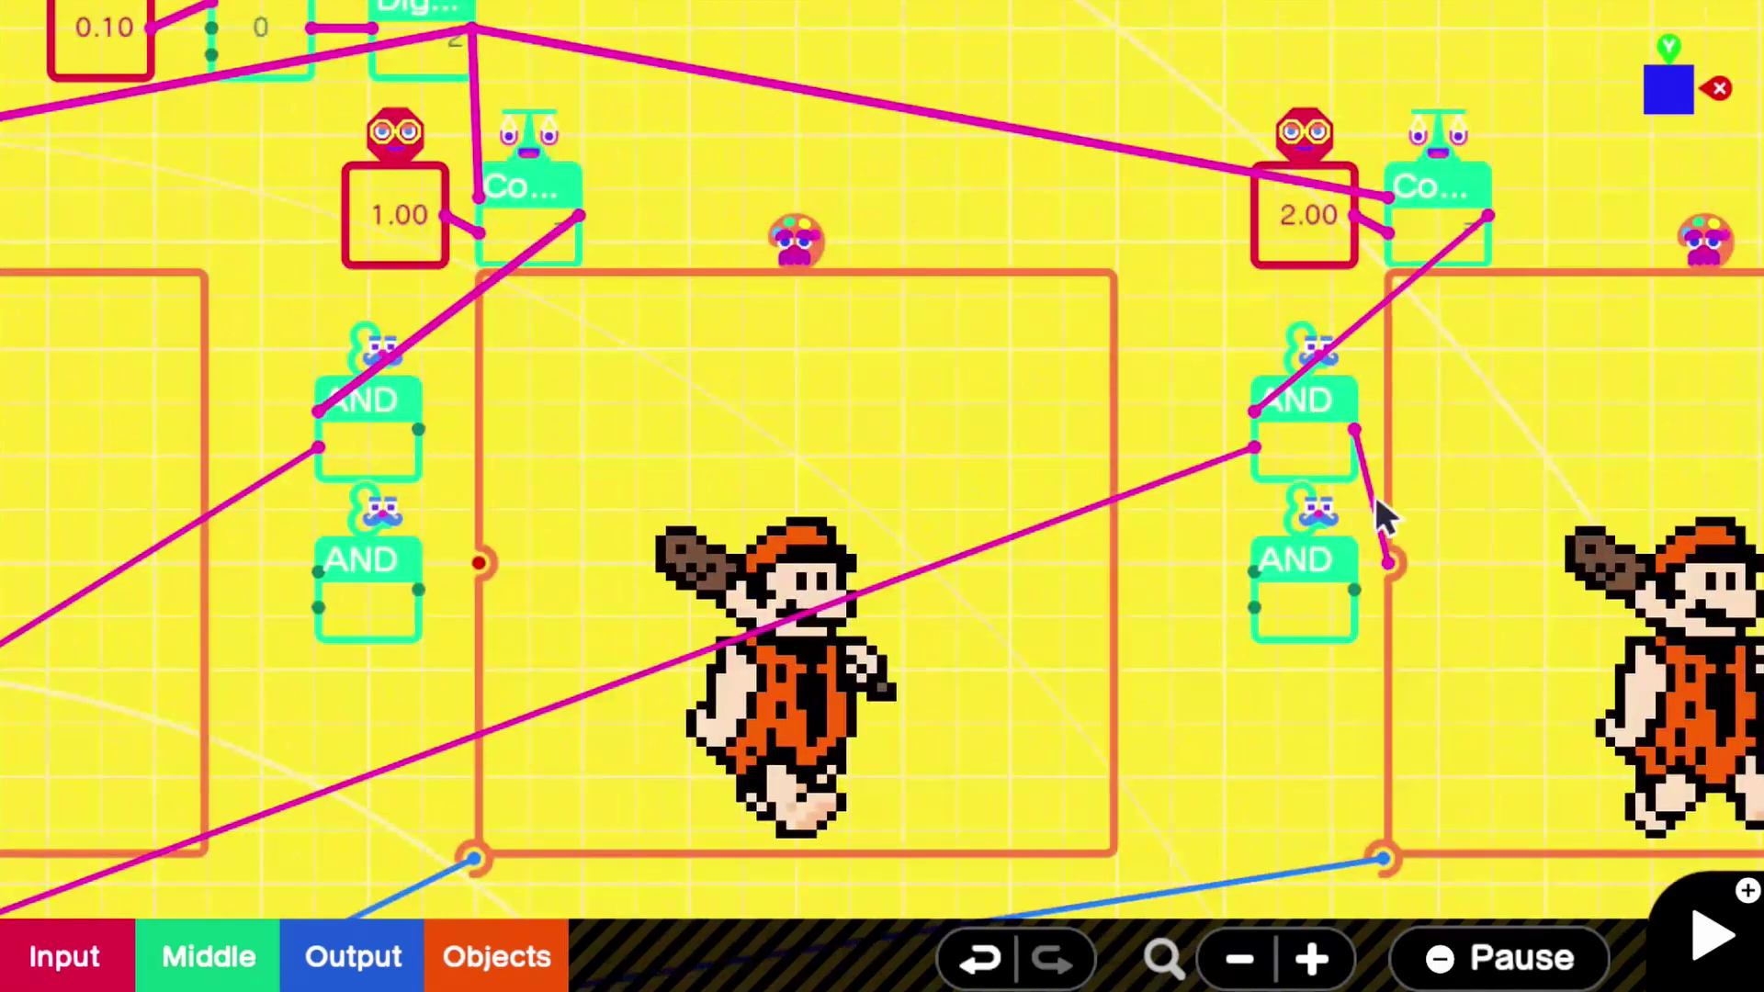
pyautogui.click(1375, 519)
pyautogui.click(1306, 508)
# Step: Connect each upper AND nodon's output to the first input of the AND below it, and each lower AND's output to its walking frame
pyautogui.moveTo(1352, 428); pyautogui.dragTo(1391, 422)
pyautogui.moveTo(1300, 479); pyautogui.dragTo(1387, 563)
pyautogui.scroll(-1, 1063, 634)
pyautogui.moveTo(1064, 619); pyautogui.dragTo(1264, 617)
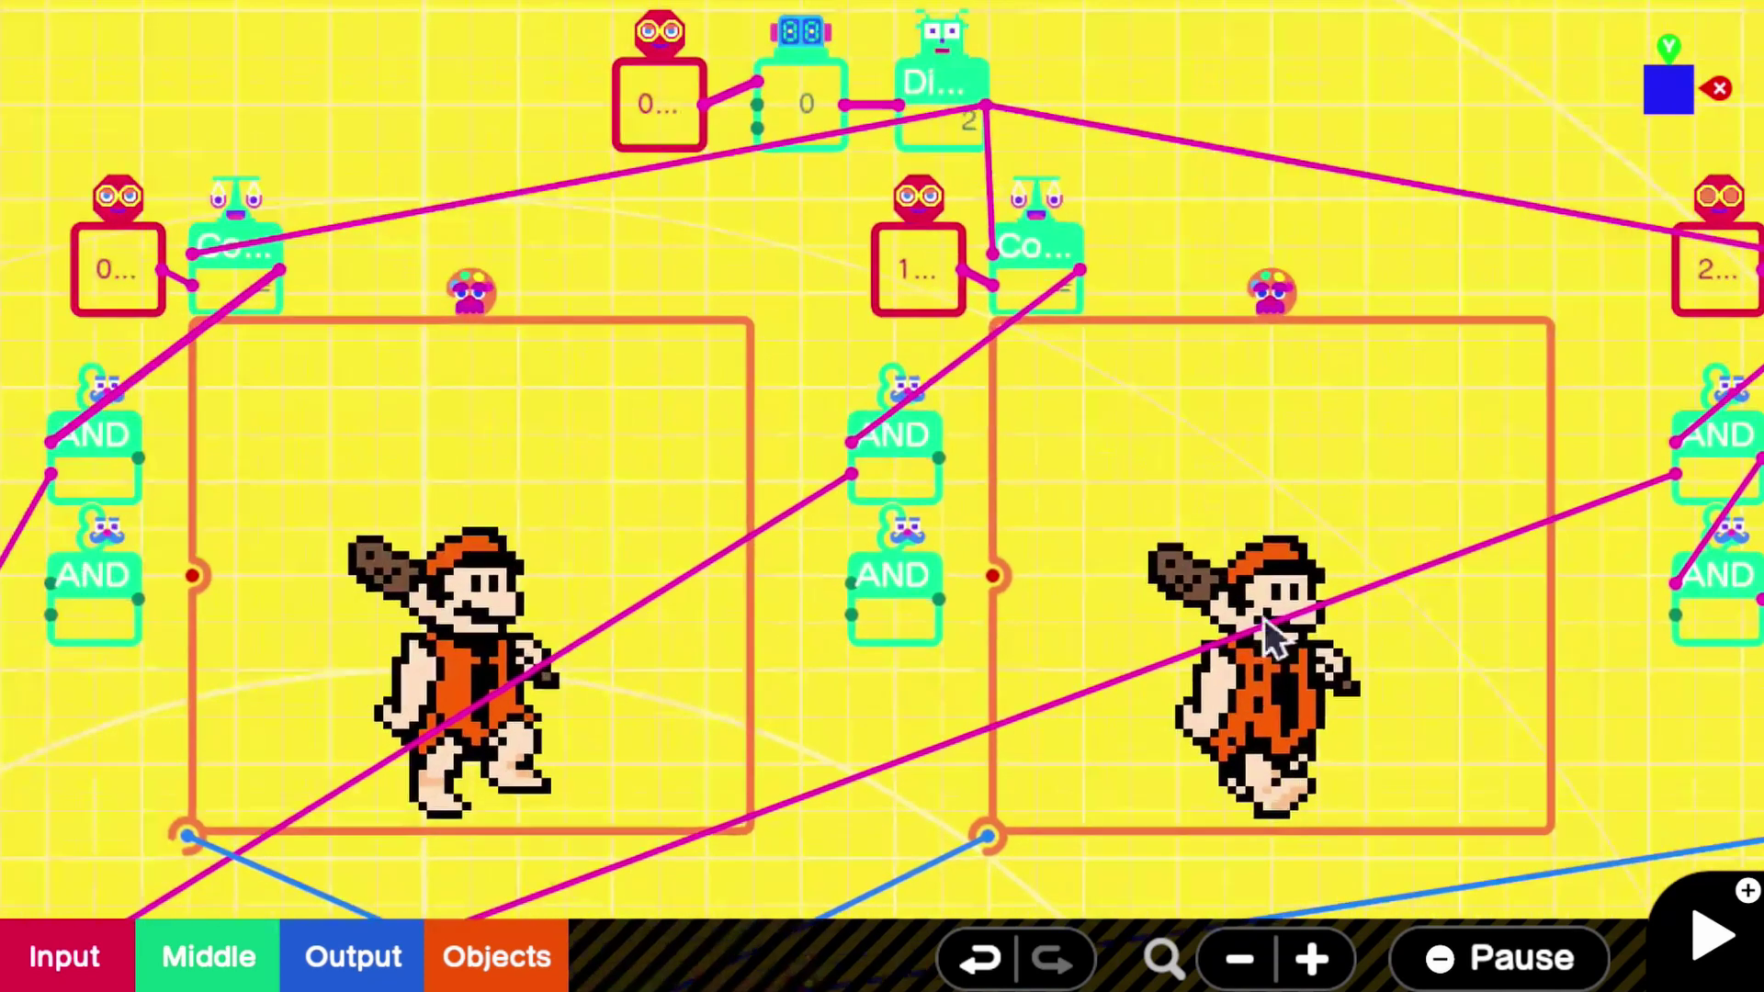
pyautogui.moveTo(938, 457); pyautogui.dragTo(855, 580)
pyautogui.moveTo(984, 569); pyautogui.dragTo(992, 575)
pyautogui.moveTo(574, 501); pyautogui.dragTo(1086, 487)
pyautogui.moveTo(649, 445); pyautogui.dragTo(705, 562)
# Step: Add a NOT nodon and place it just above the box Object nodon
pyautogui.scroll(-1, 1014, 667)
pyautogui.moveTo(1014, 667); pyautogui.dragTo(629, 522)
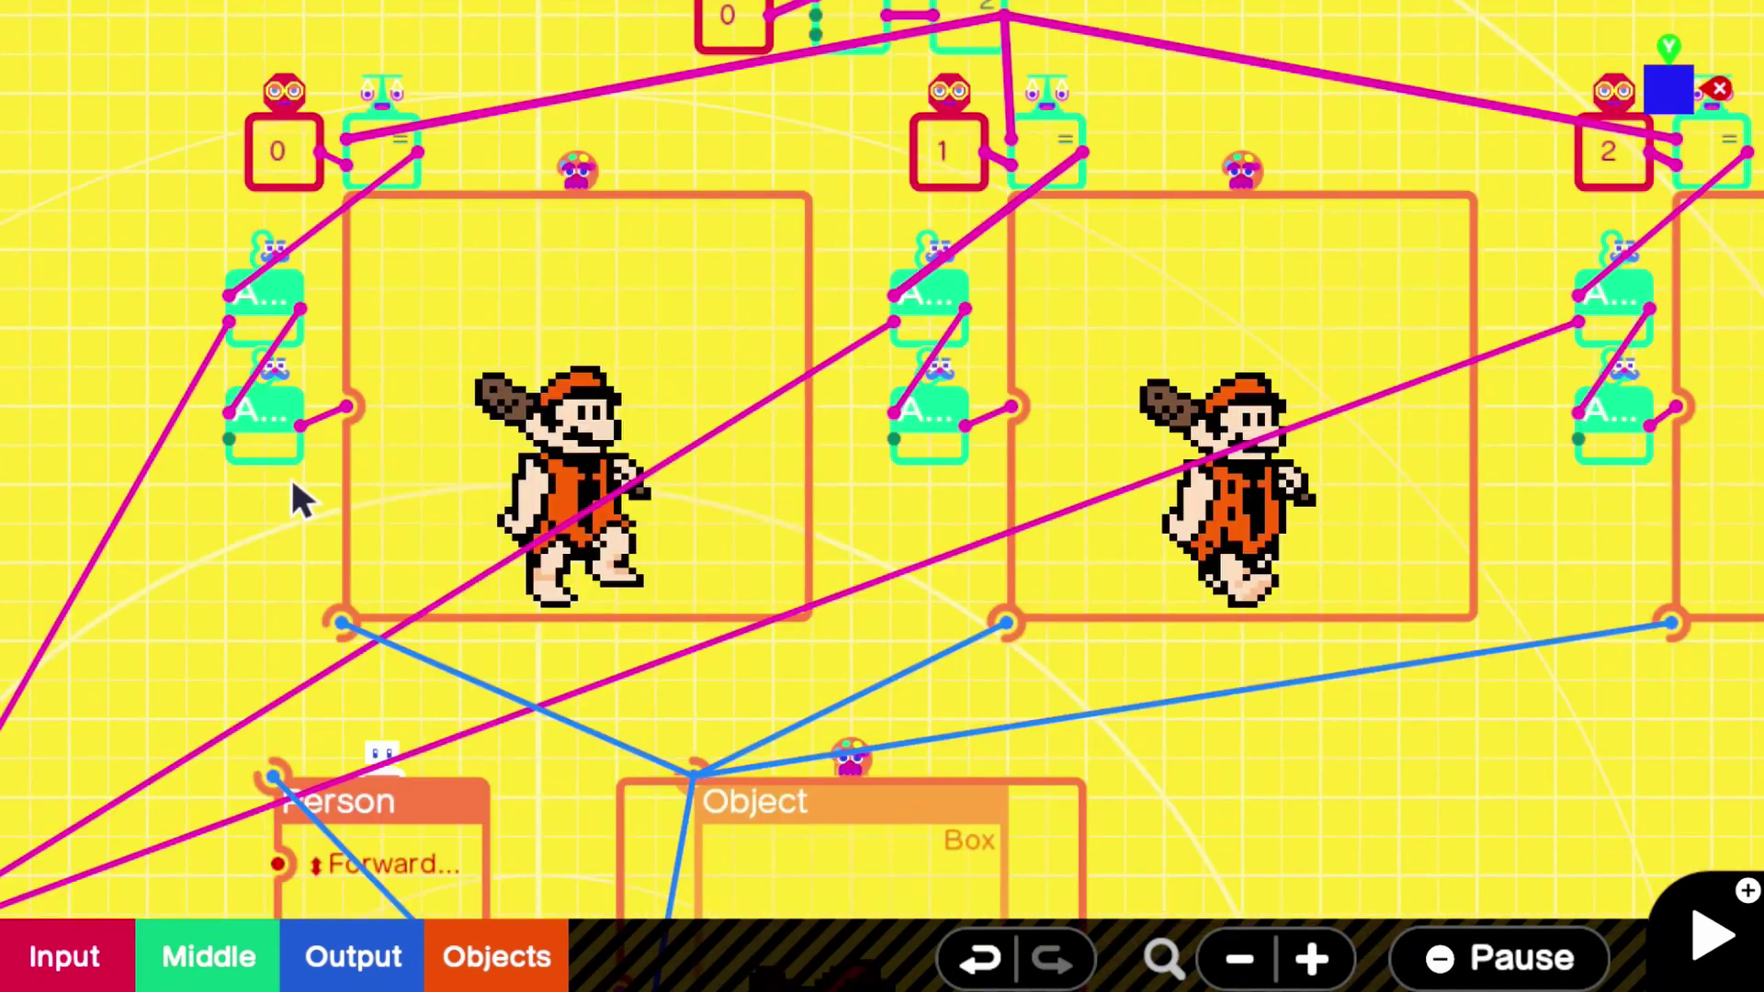
pyautogui.click(234, 926)
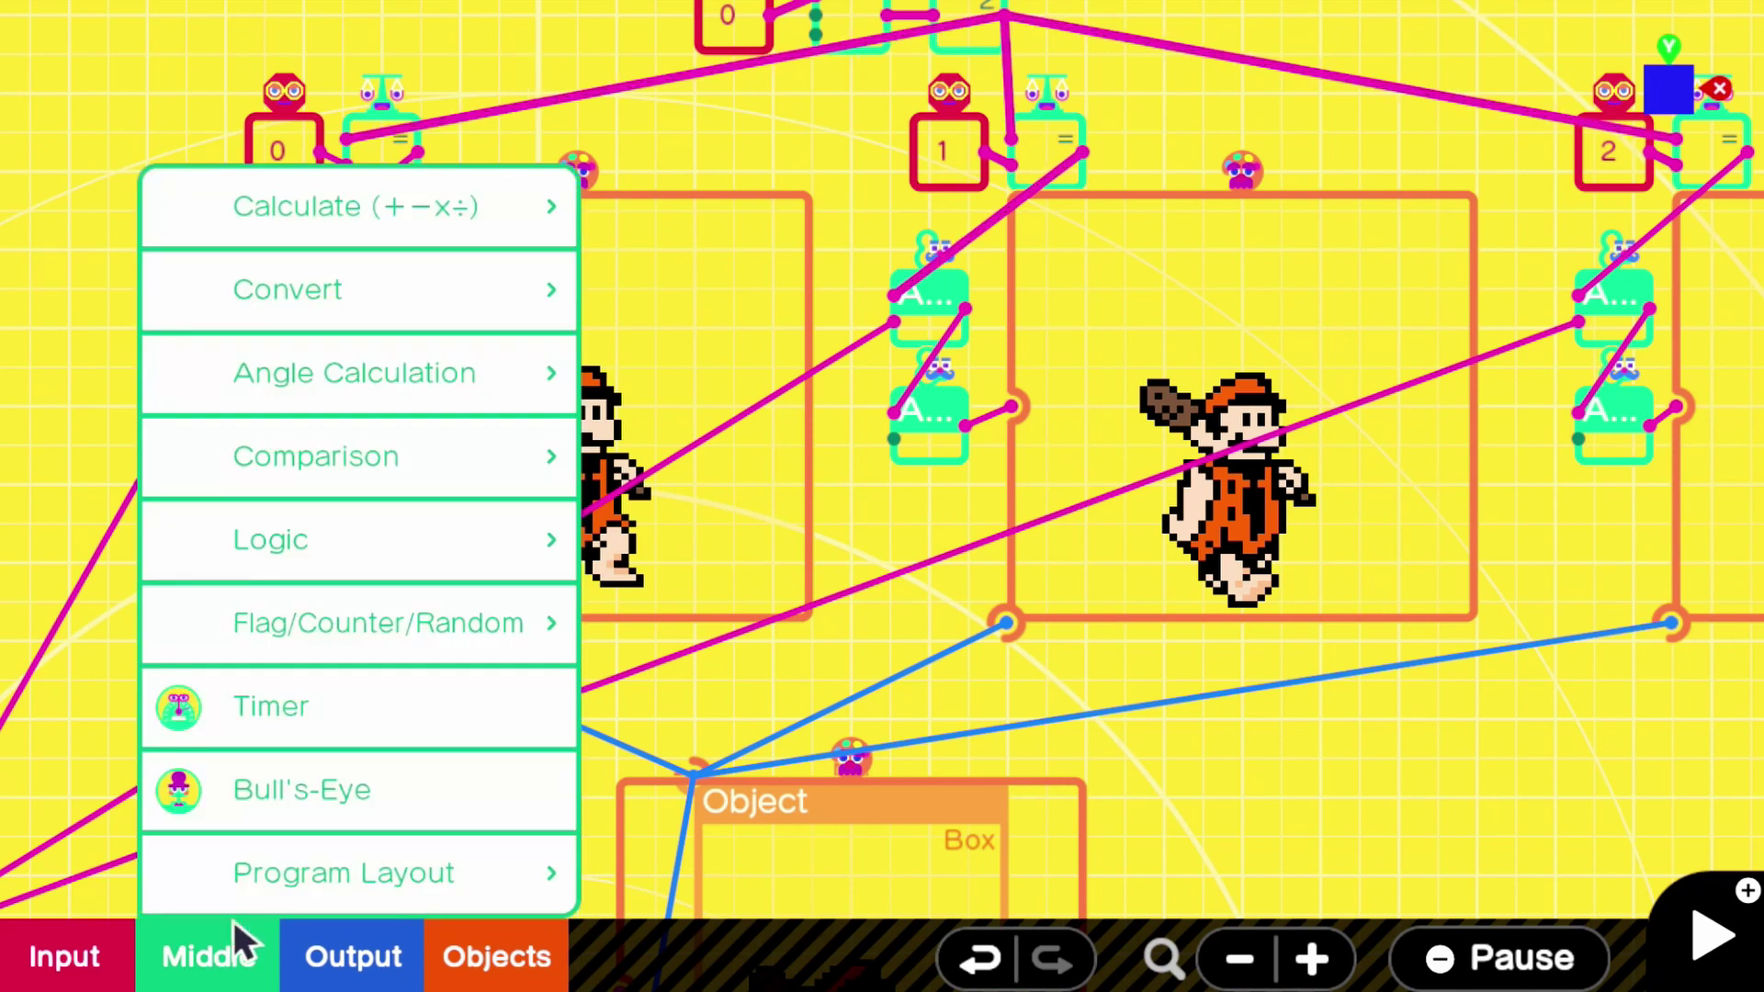
pyautogui.click(339, 540)
pyautogui.click(687, 621)
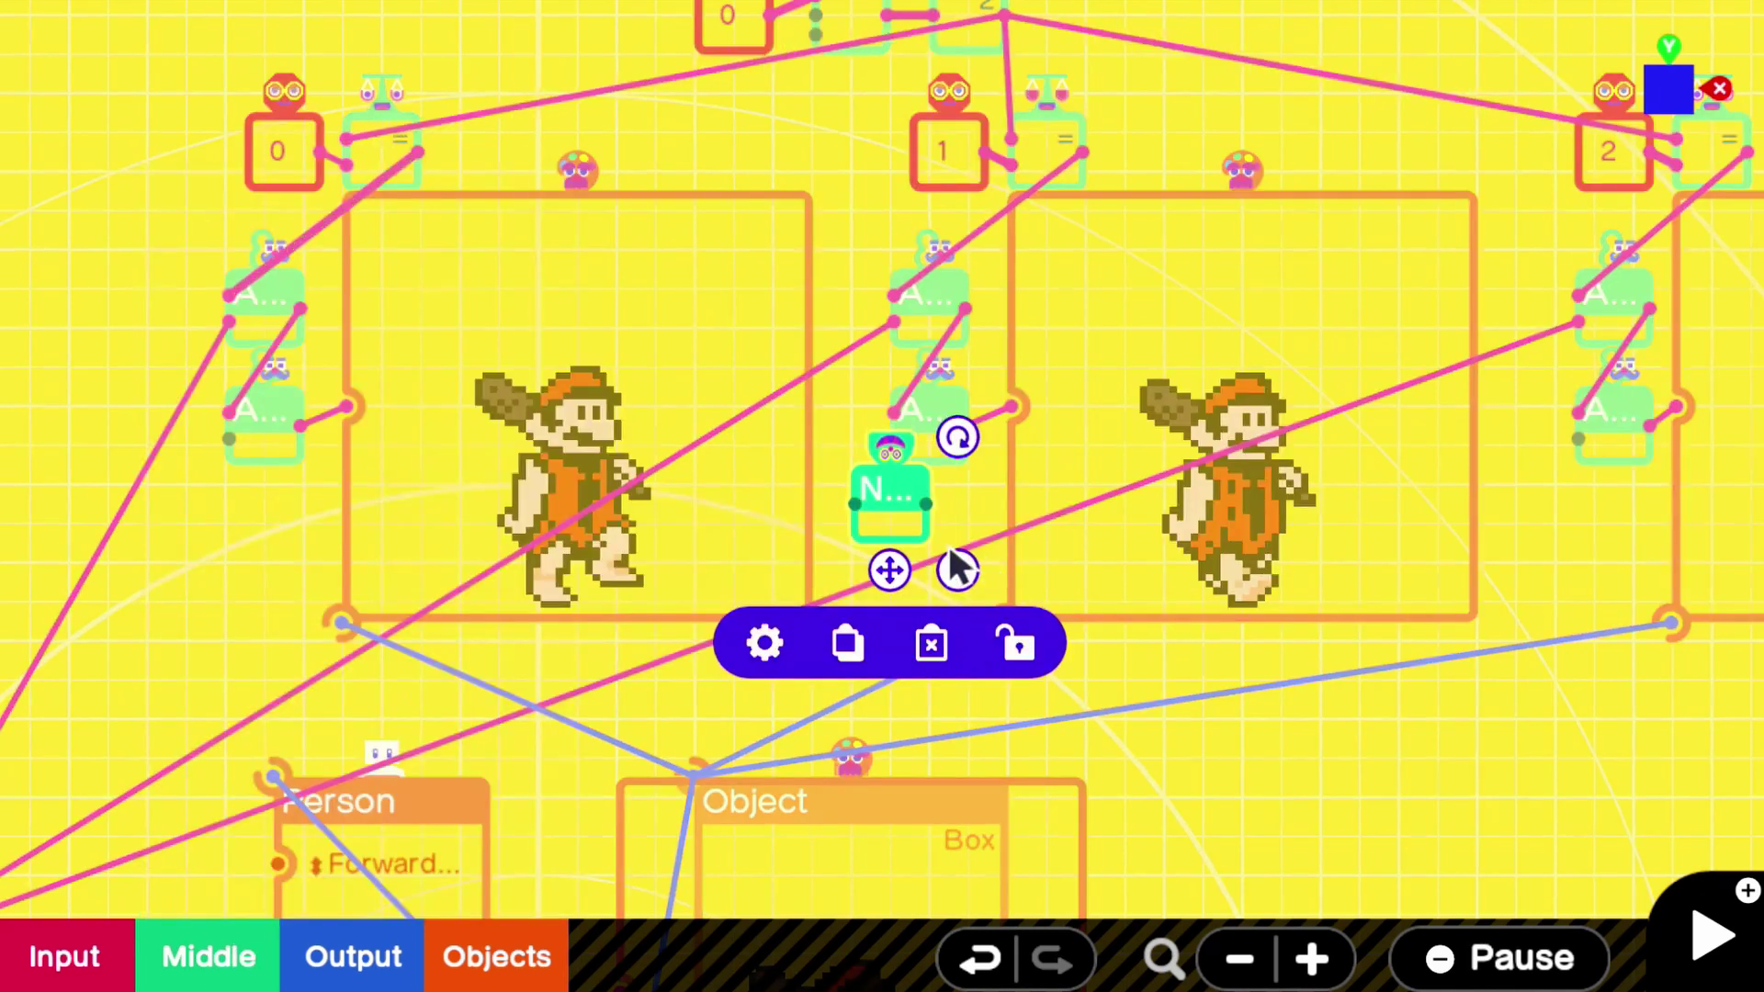
pyautogui.moveTo(884, 523); pyautogui.dragTo(707, 704)
pyautogui.click(839, 653)
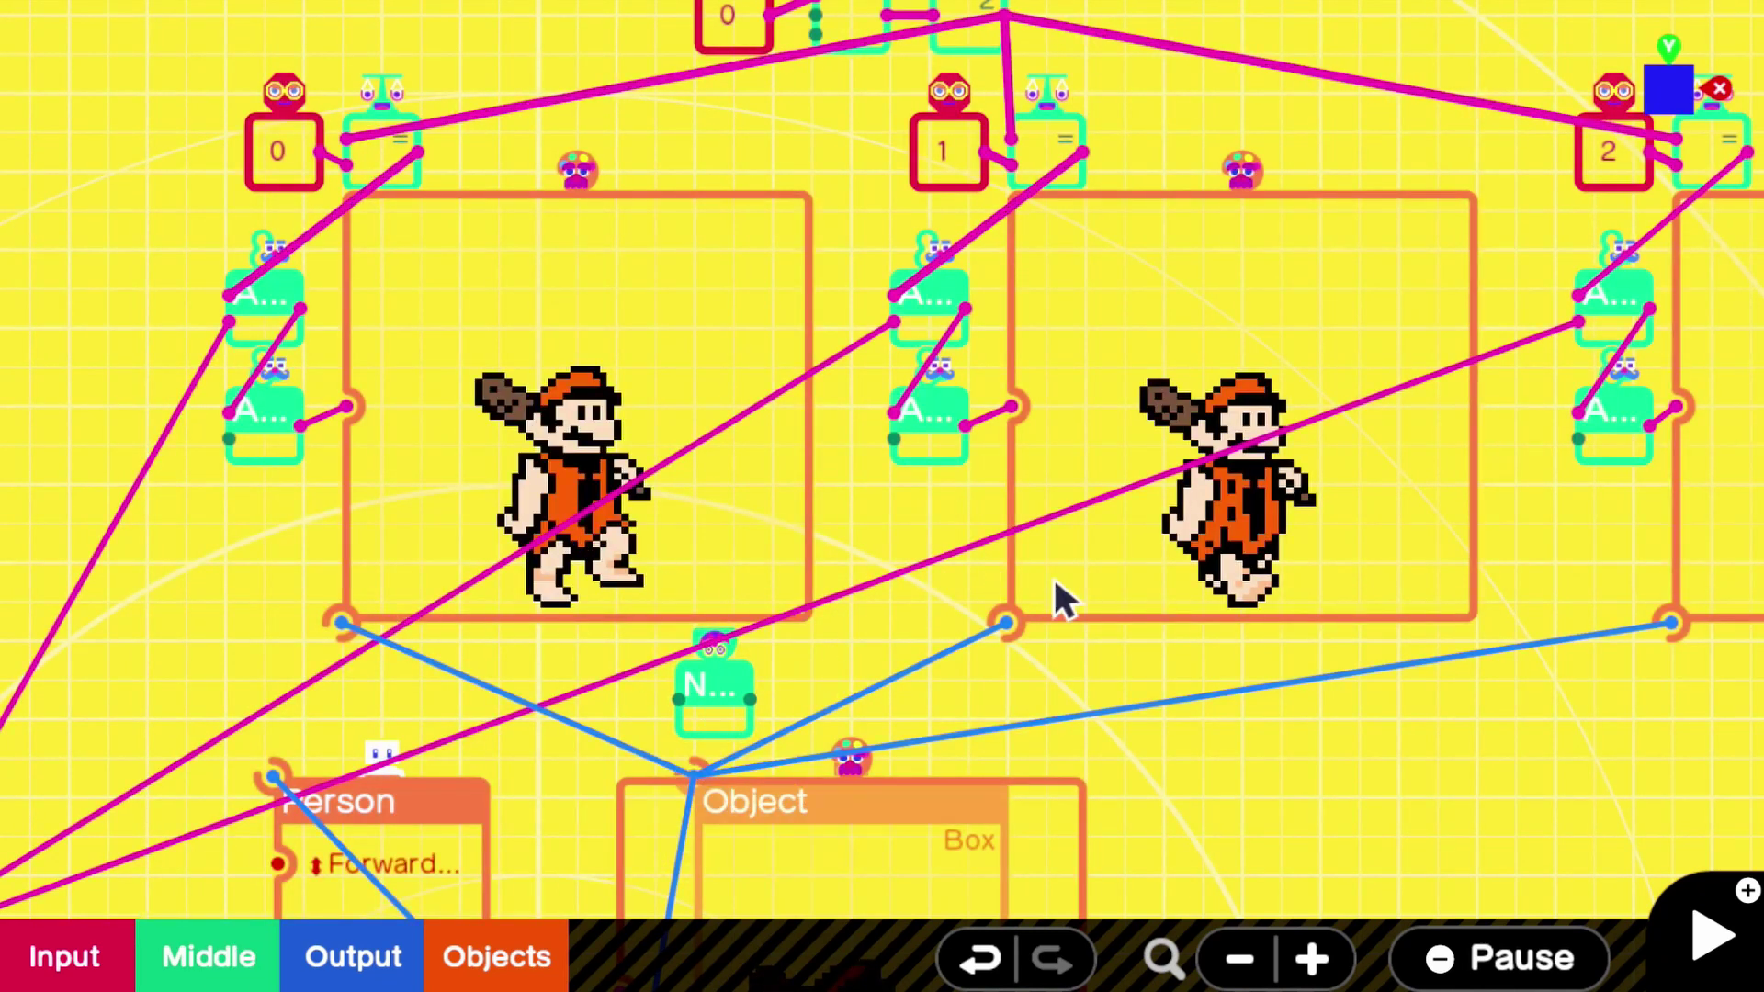
# Step: Connect the new NOT nodon's output to the free second input of all three lower AND nodons
pyautogui.scroll(-1, 1055, 583)
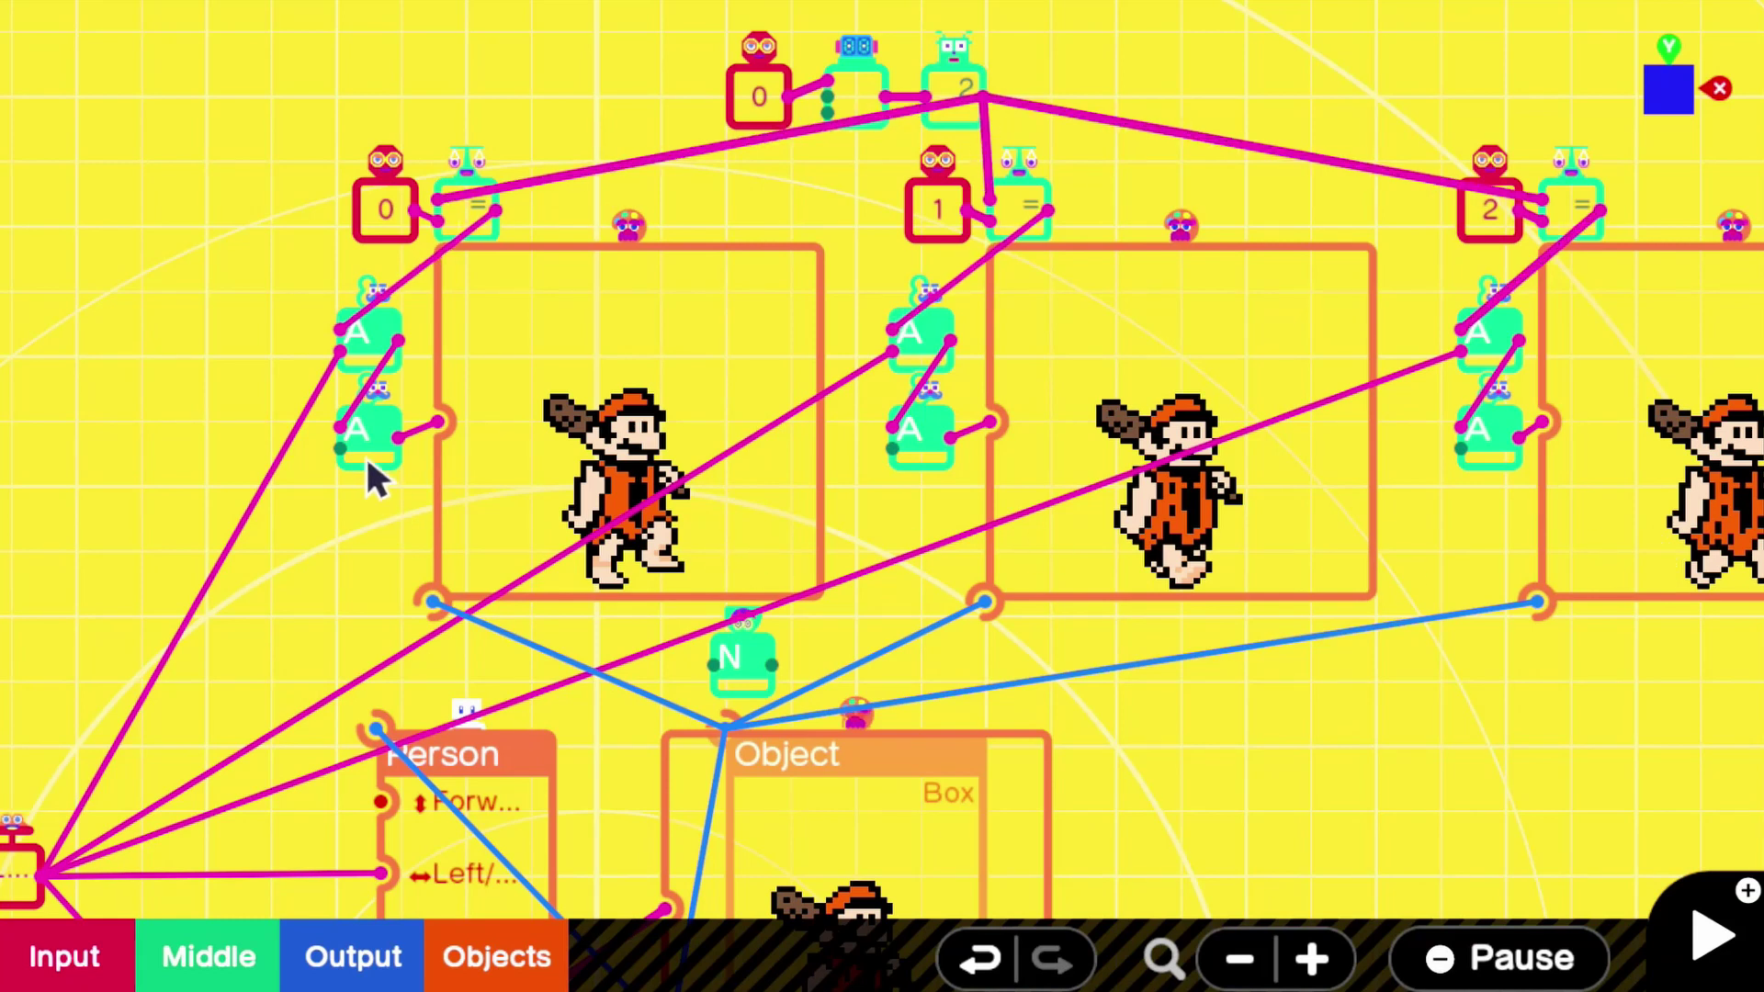
pyautogui.moveTo(344, 447); pyautogui.dragTo(476, 466)
pyautogui.moveTo(485, 548); pyautogui.dragTo(923, 454)
pyautogui.moveTo(781, 659); pyautogui.dragTo(1453, 477)
pyautogui.moveTo(724, 687); pyautogui.dragTo(691, 592)
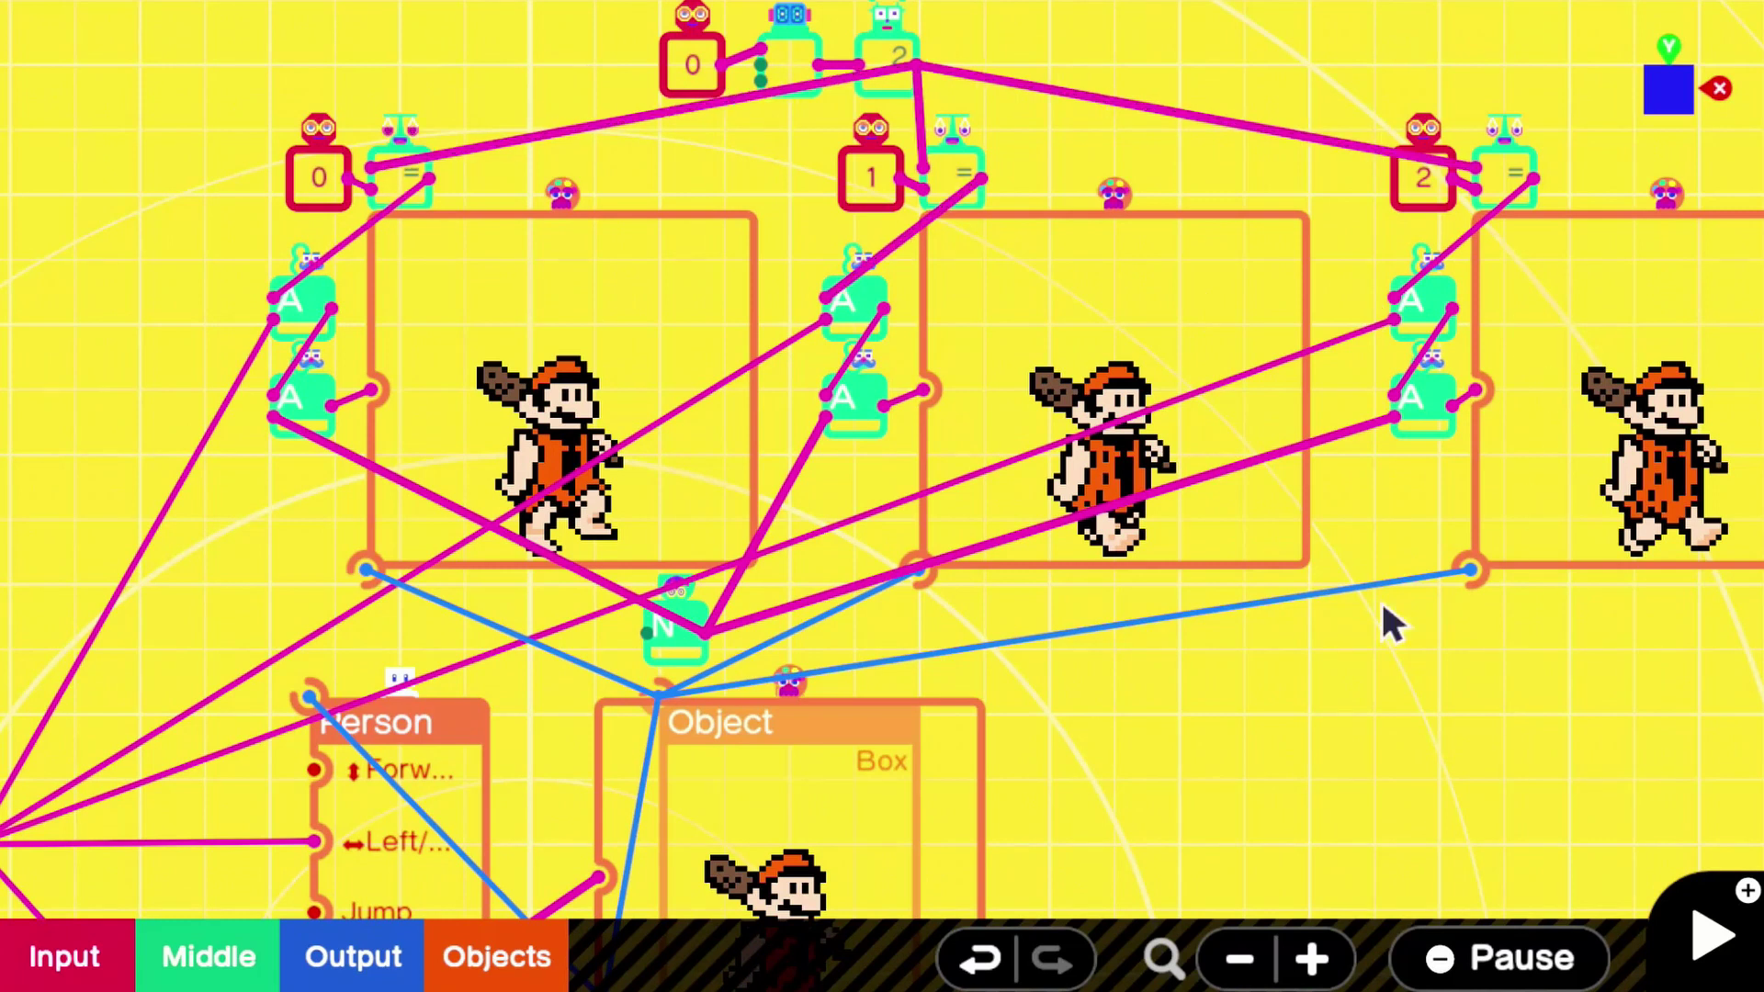
# Step: Add a B Button nodon and place it directly below the Left/Right Stick nodon
pyautogui.scroll(-3, 951, 683)
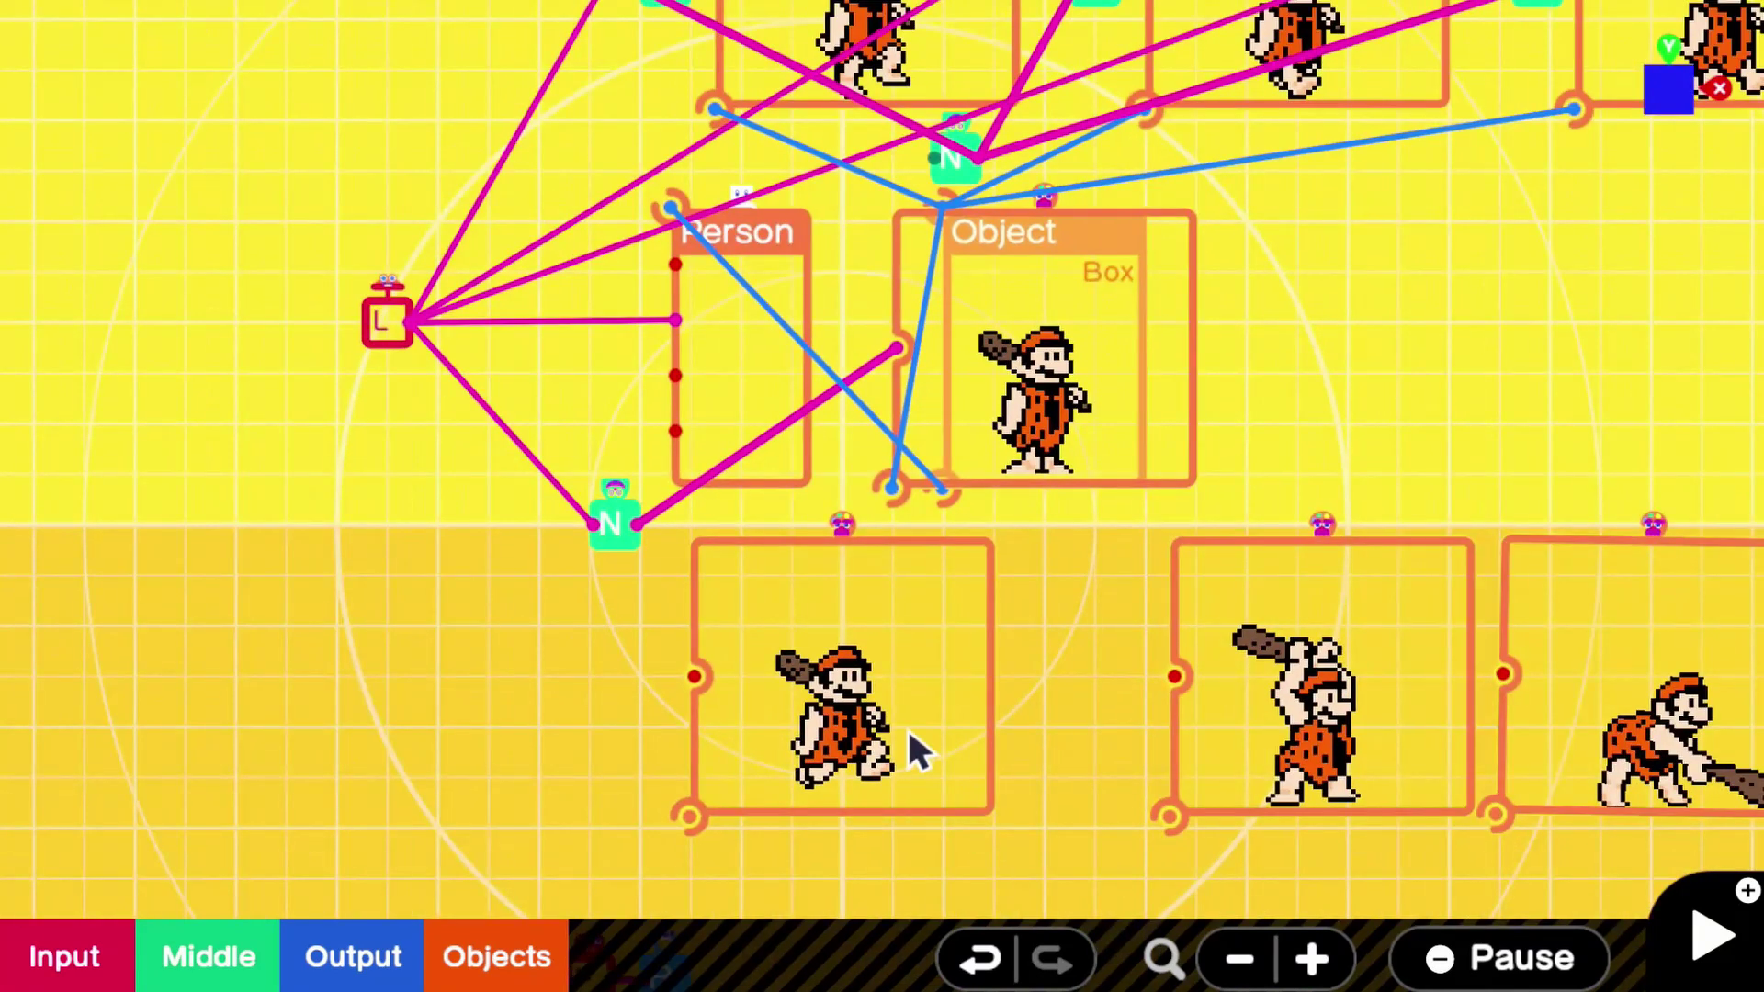
pyautogui.scroll(2, 907, 726)
pyautogui.moveTo(520, 607); pyautogui.dragTo(736, 713)
pyautogui.click(65, 956)
pyautogui.click(189, 537)
pyautogui.click(577, 307)
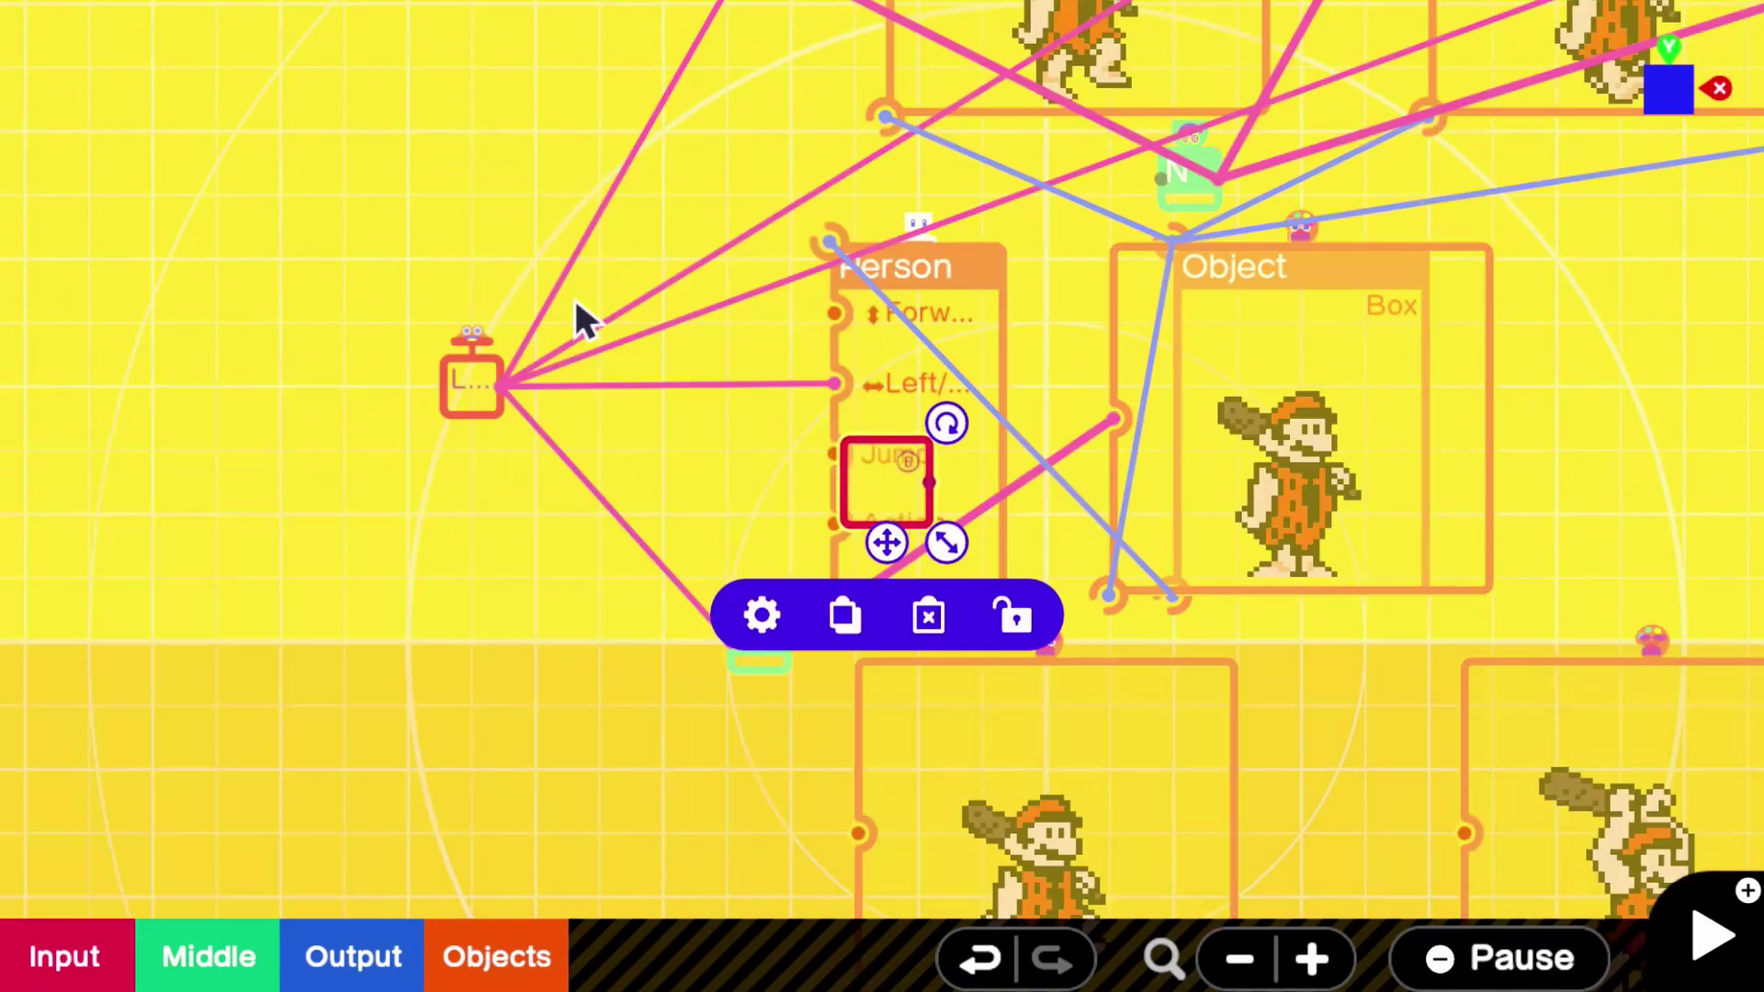
pyautogui.moveTo(886, 543); pyautogui.dragTo(685, 630)
pyautogui.click(341, 413)
# Step: Connect the B Button nodon to the Person nodon's Jump input and to the NOT nodon that controls the standing caveman
pyautogui.scroll(2, 445, 493)
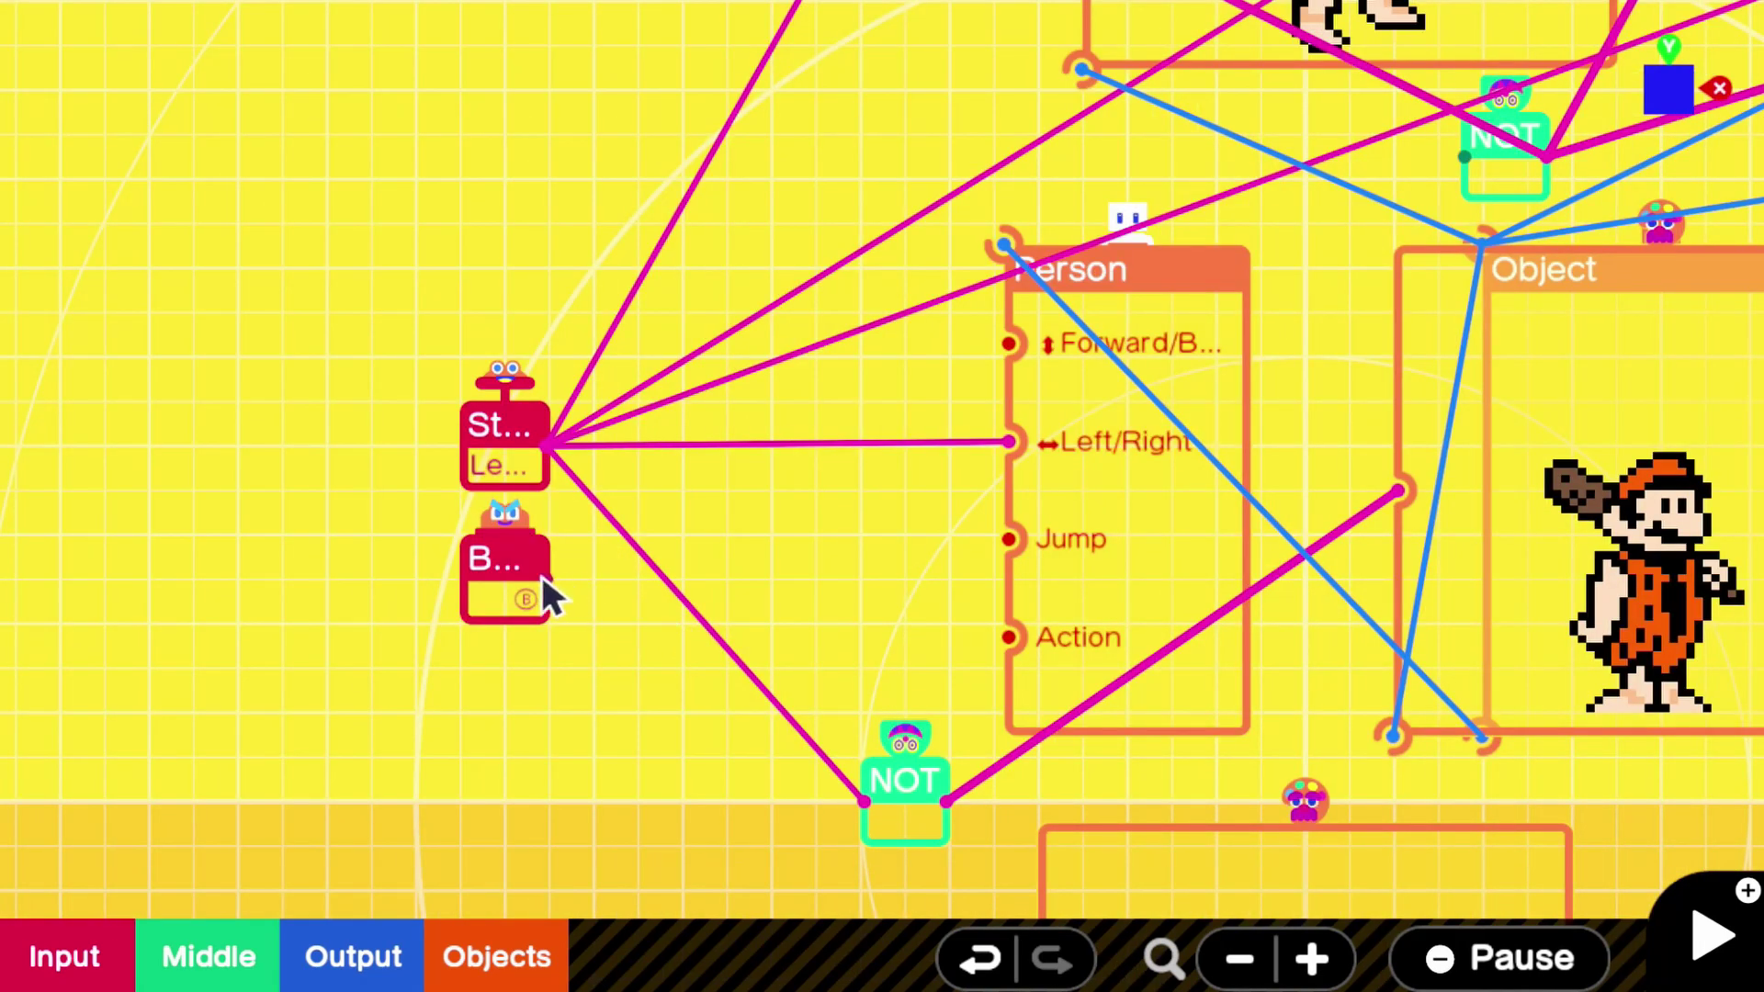
pyautogui.moveTo(544, 577); pyautogui.dragTo(1008, 574)
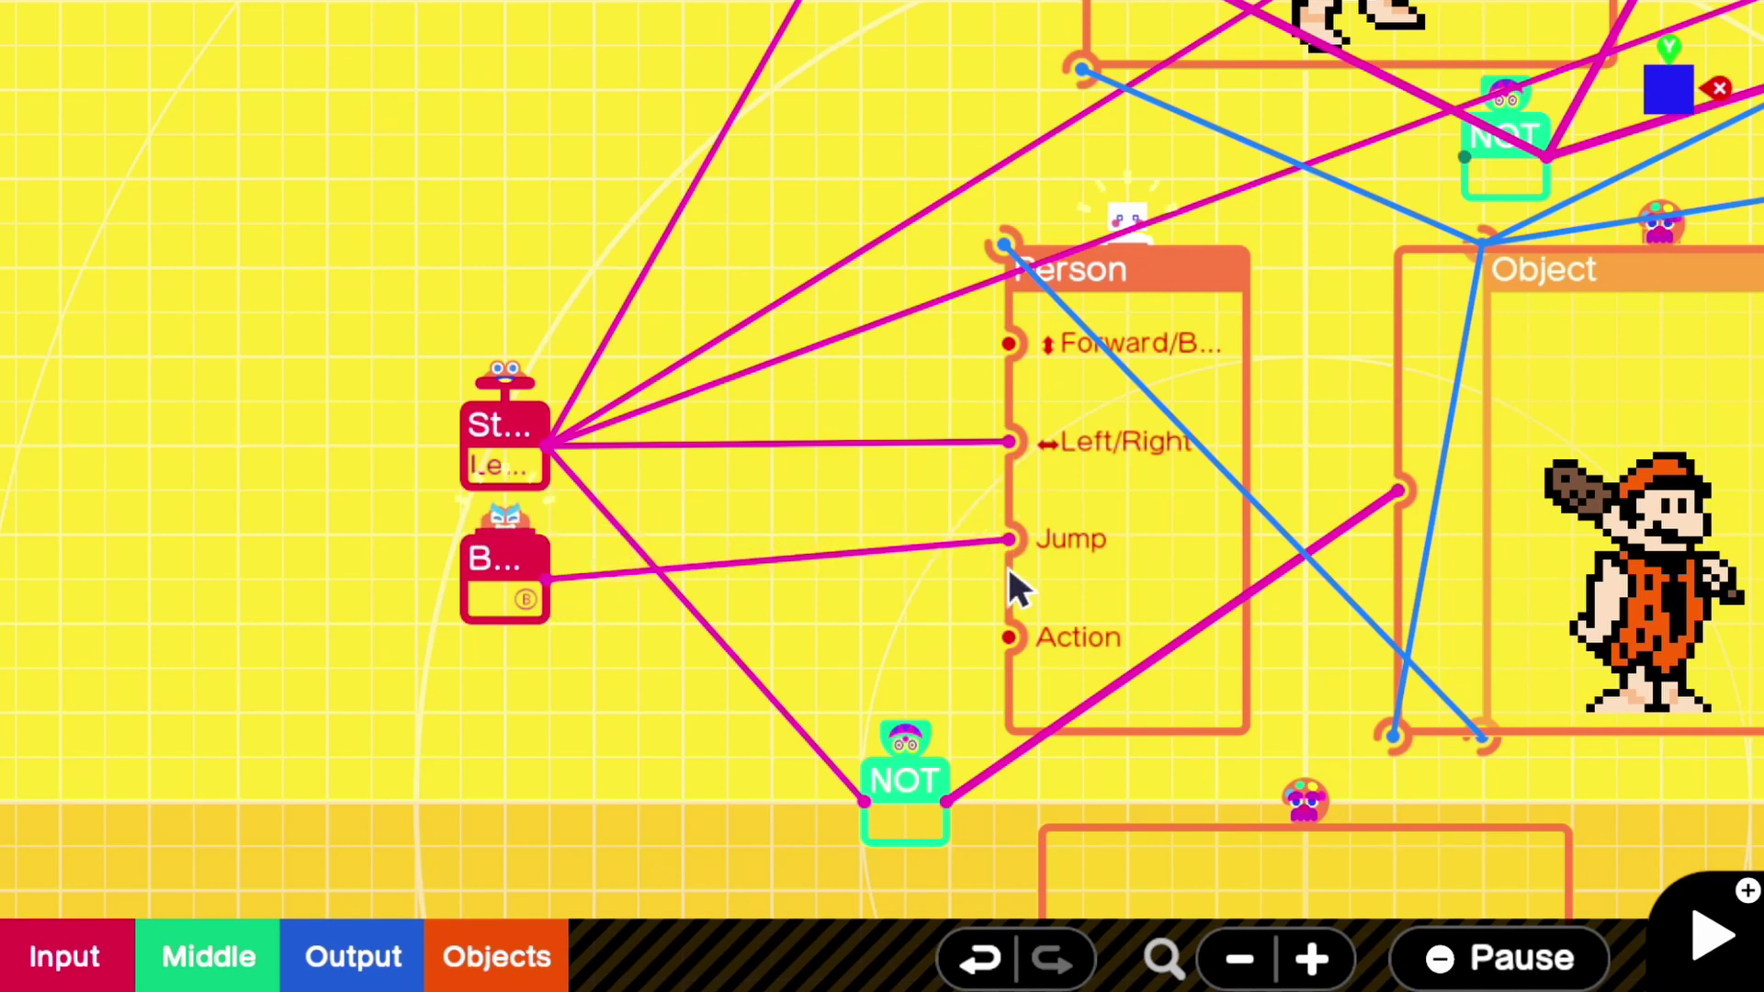
pyautogui.moveTo(549, 576); pyautogui.dragTo(866, 801)
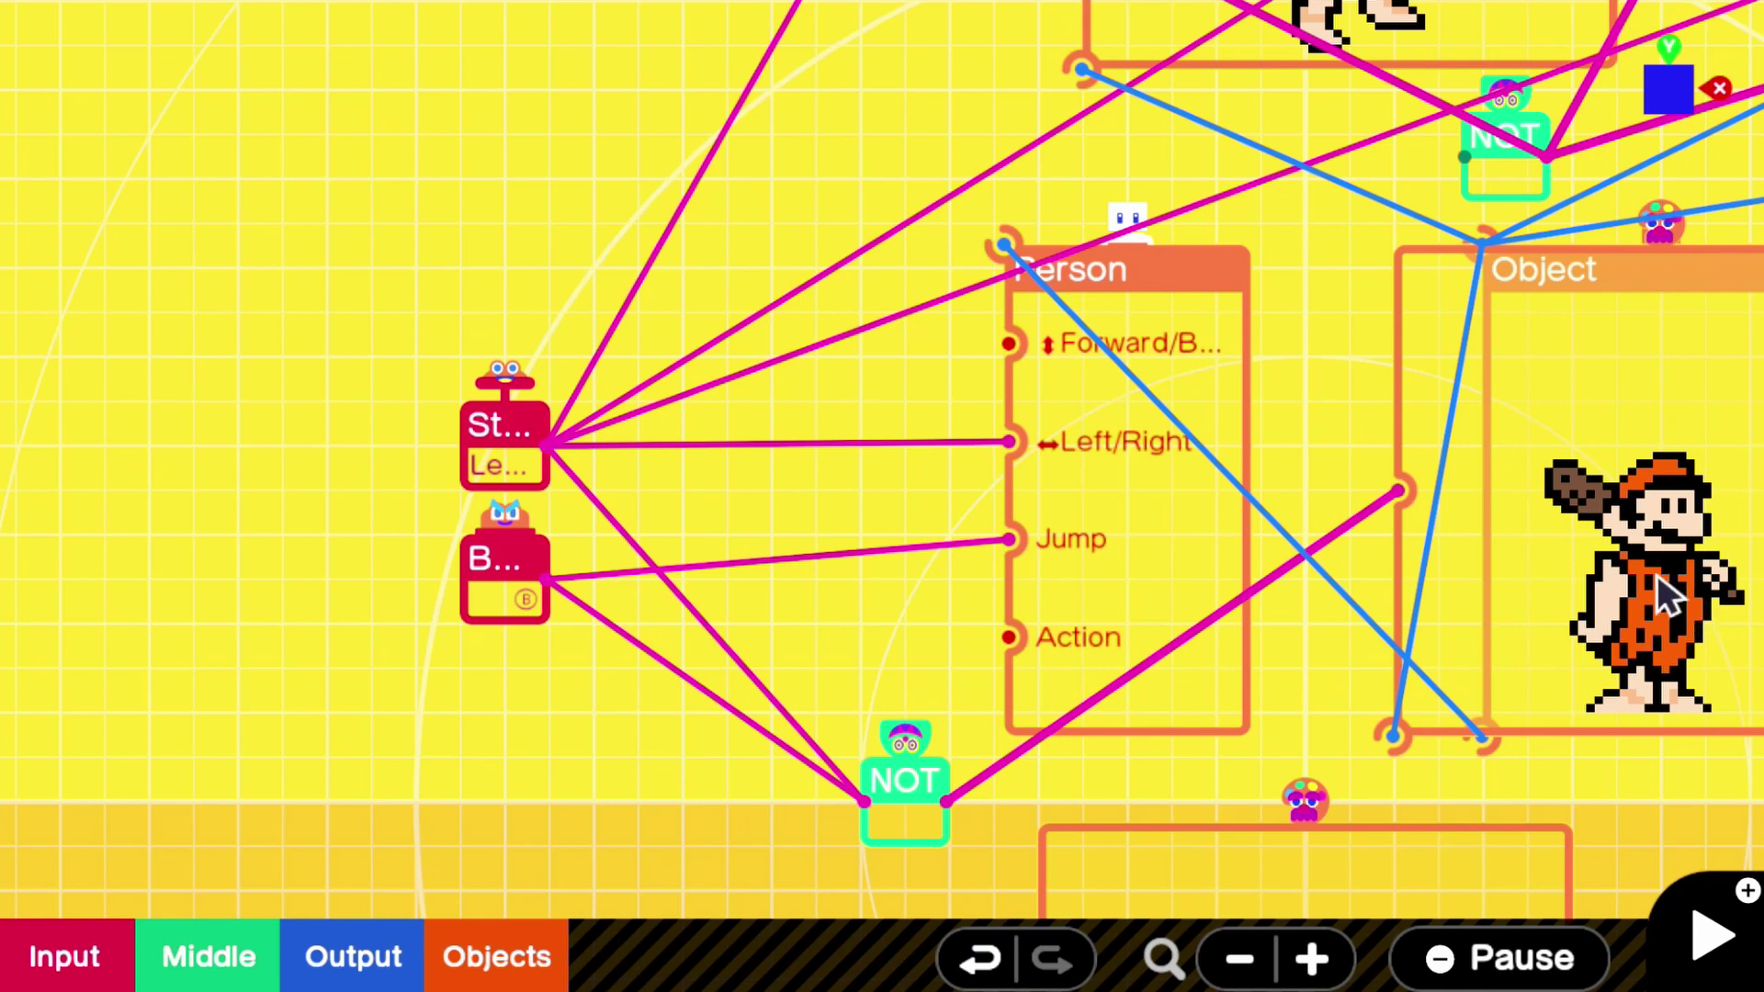
# Step: Connect the B Button nodon to the input of the NOT nodon above the box Object
pyautogui.scroll(-3, 1656, 574)
pyautogui.scroll(-2, 1363, 586)
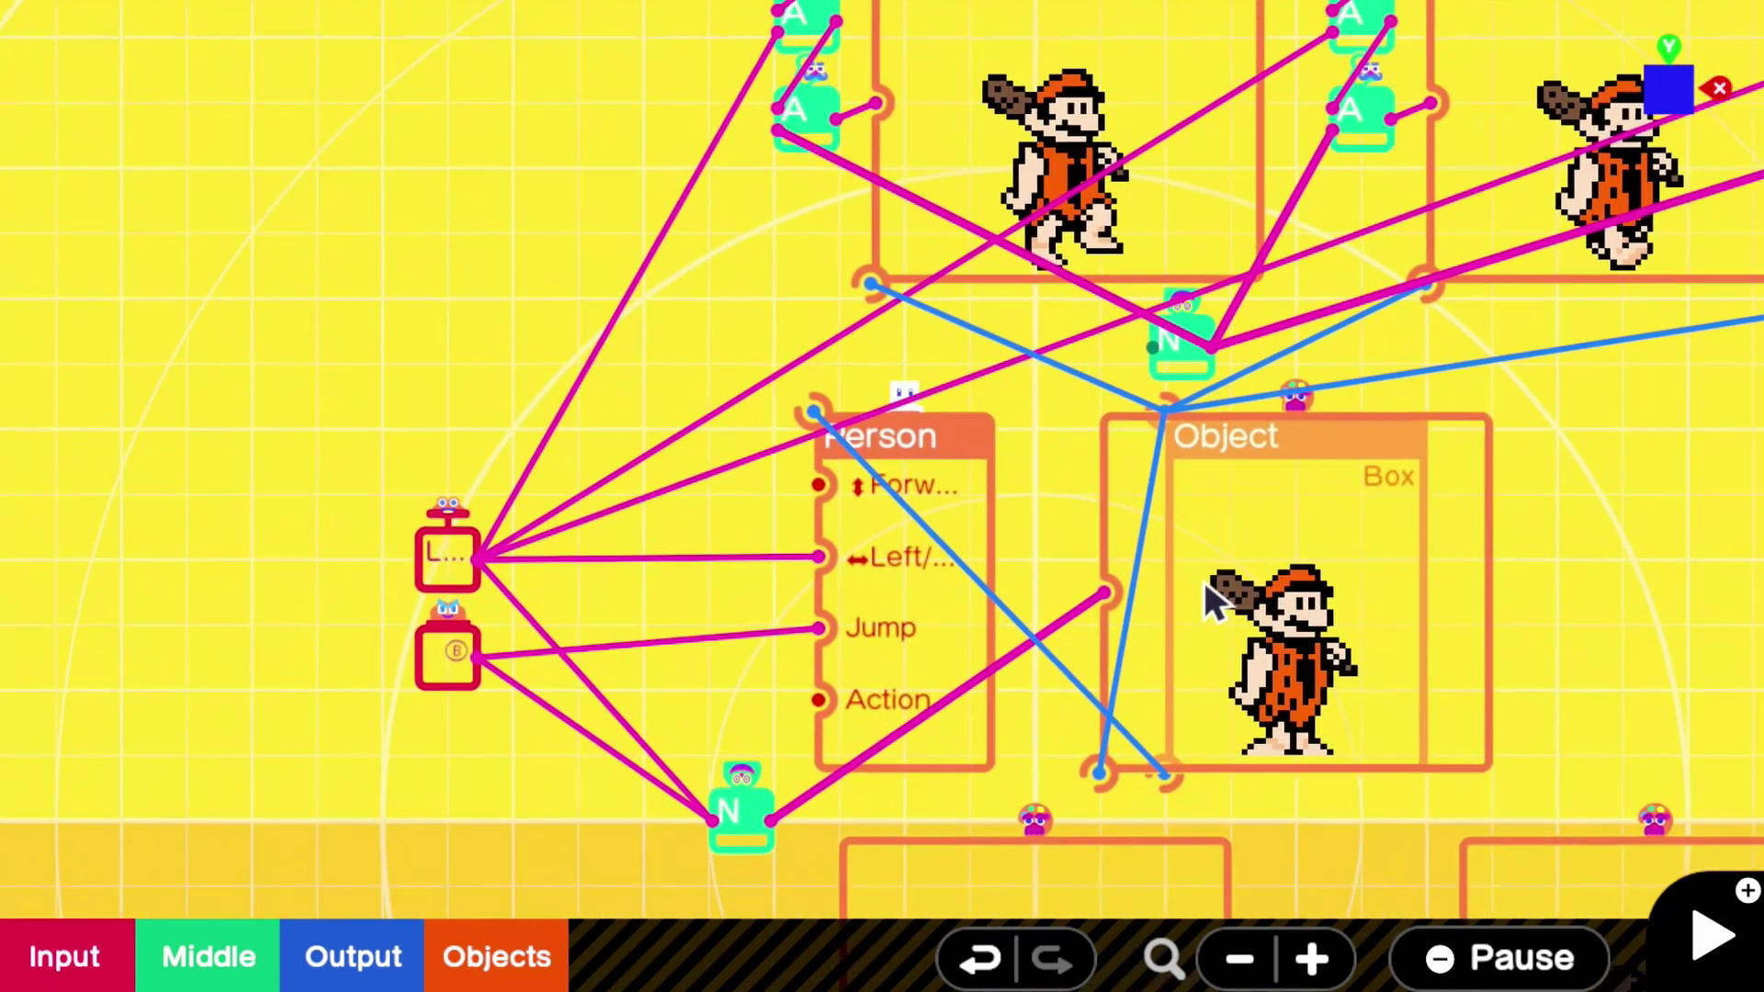
pyautogui.moveTo(1203, 580); pyautogui.dragTo(1114, 674)
pyautogui.moveTo(445, 739); pyautogui.dragTo(1062, 461)
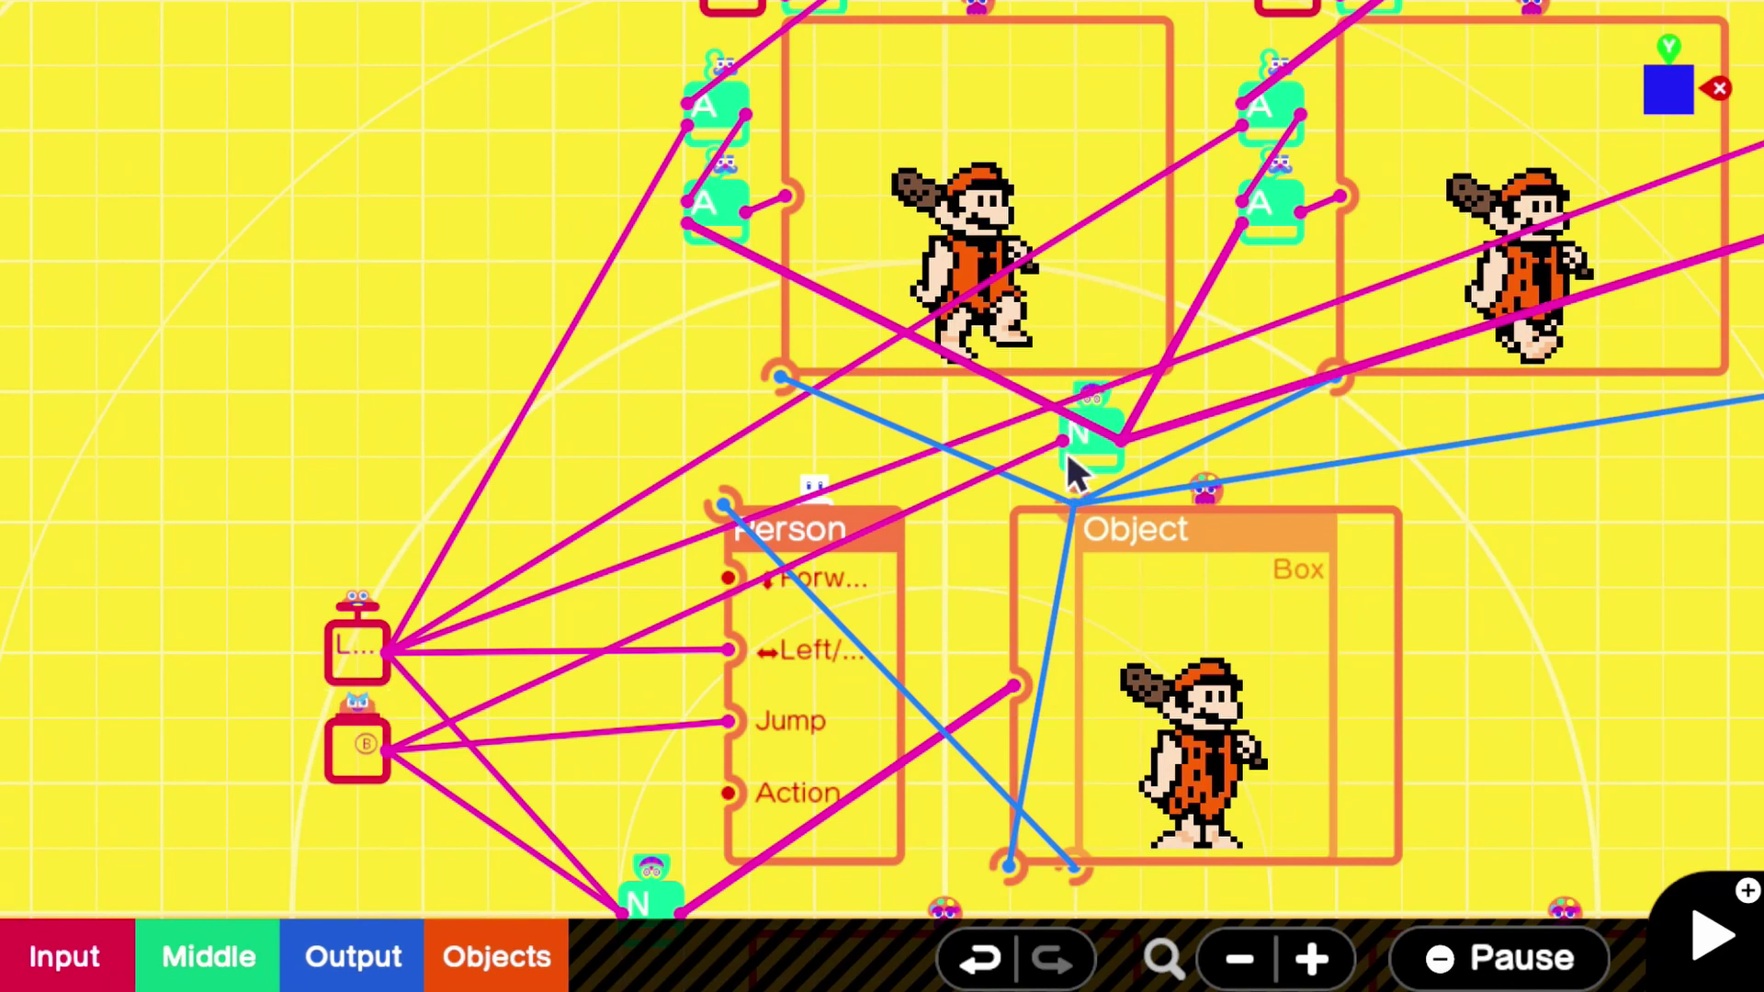
# Step: Connect the B Button nodon to the jumping caveman's input and attach that caveman's connection point to the box Object
pyautogui.scroll(-2, 1132, 599)
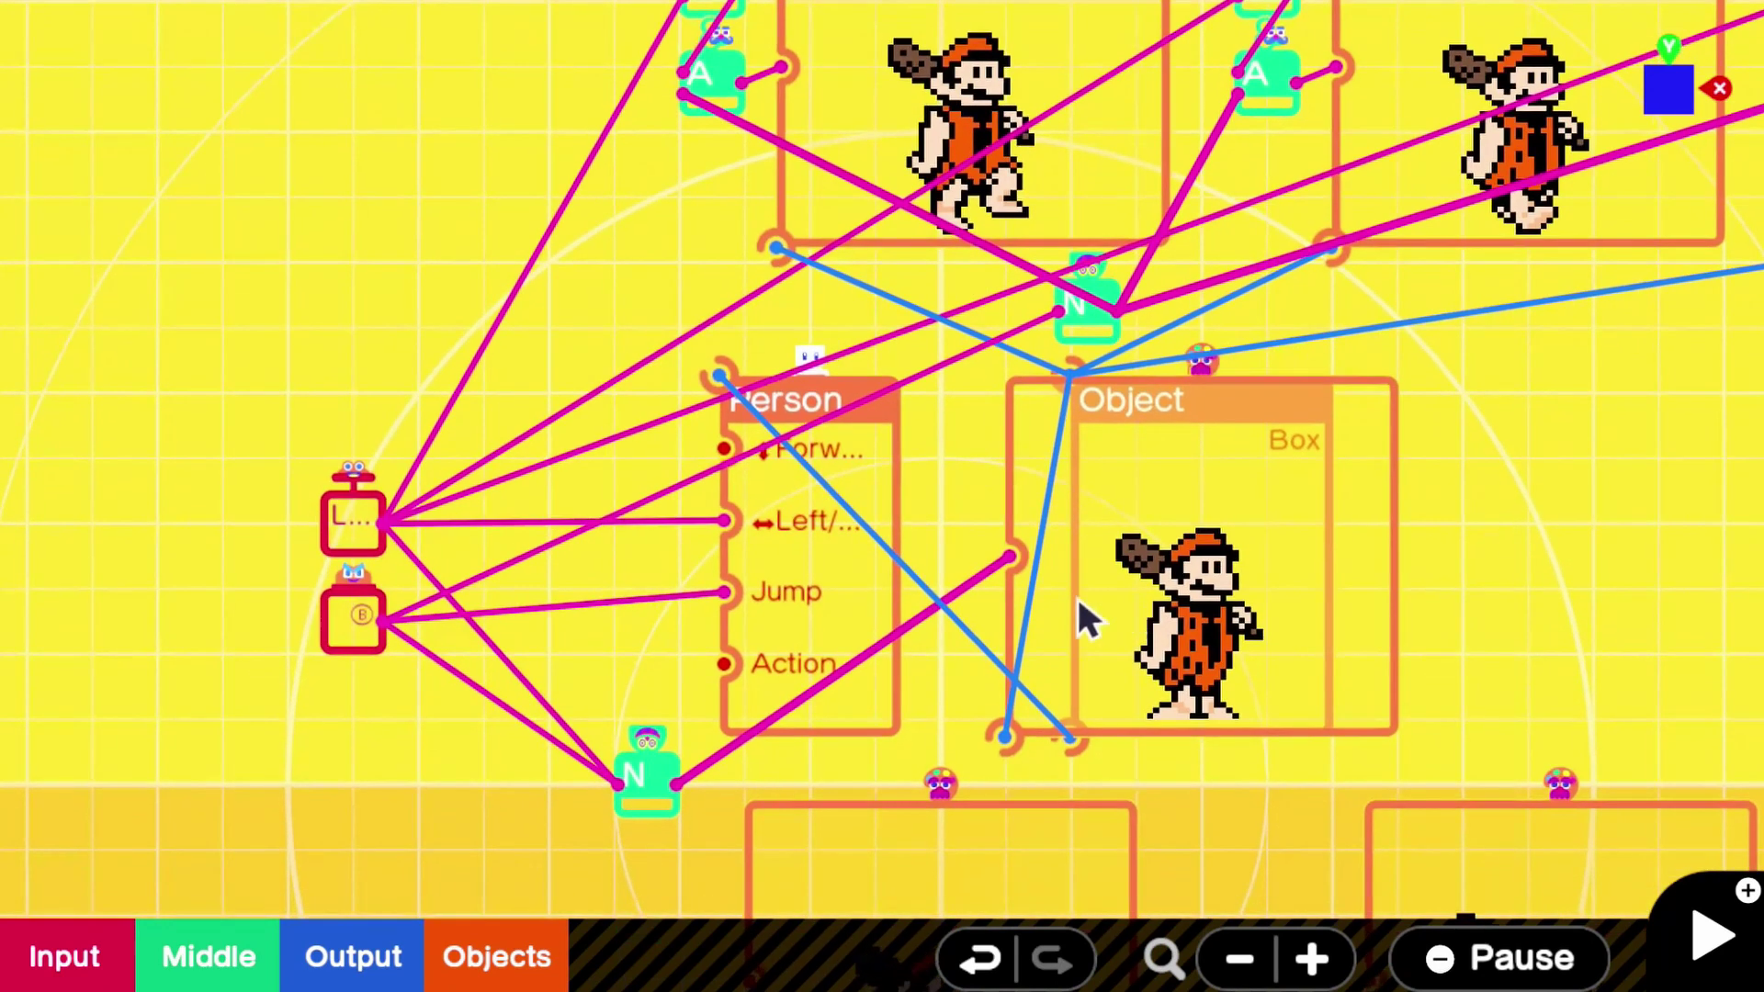
pyautogui.scroll(-2, 1076, 594)
pyautogui.scroll(-3, 924, 698)
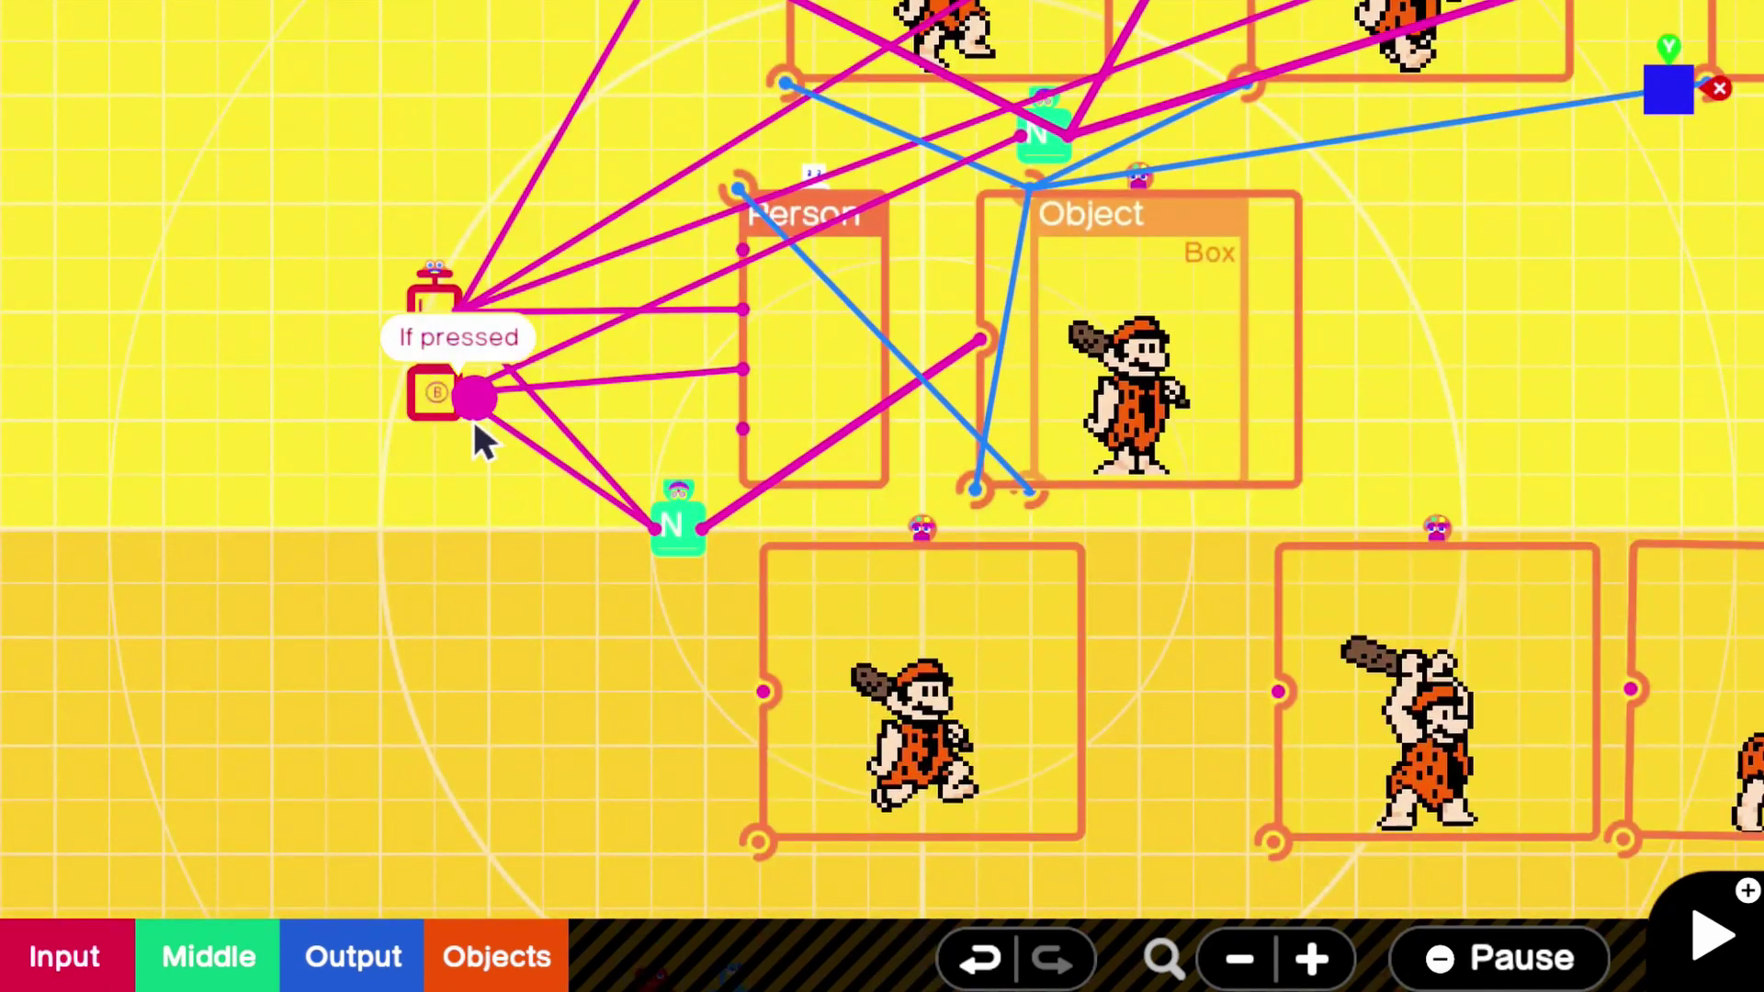
pyautogui.moveTo(732, 680); pyautogui.dragTo(761, 693)
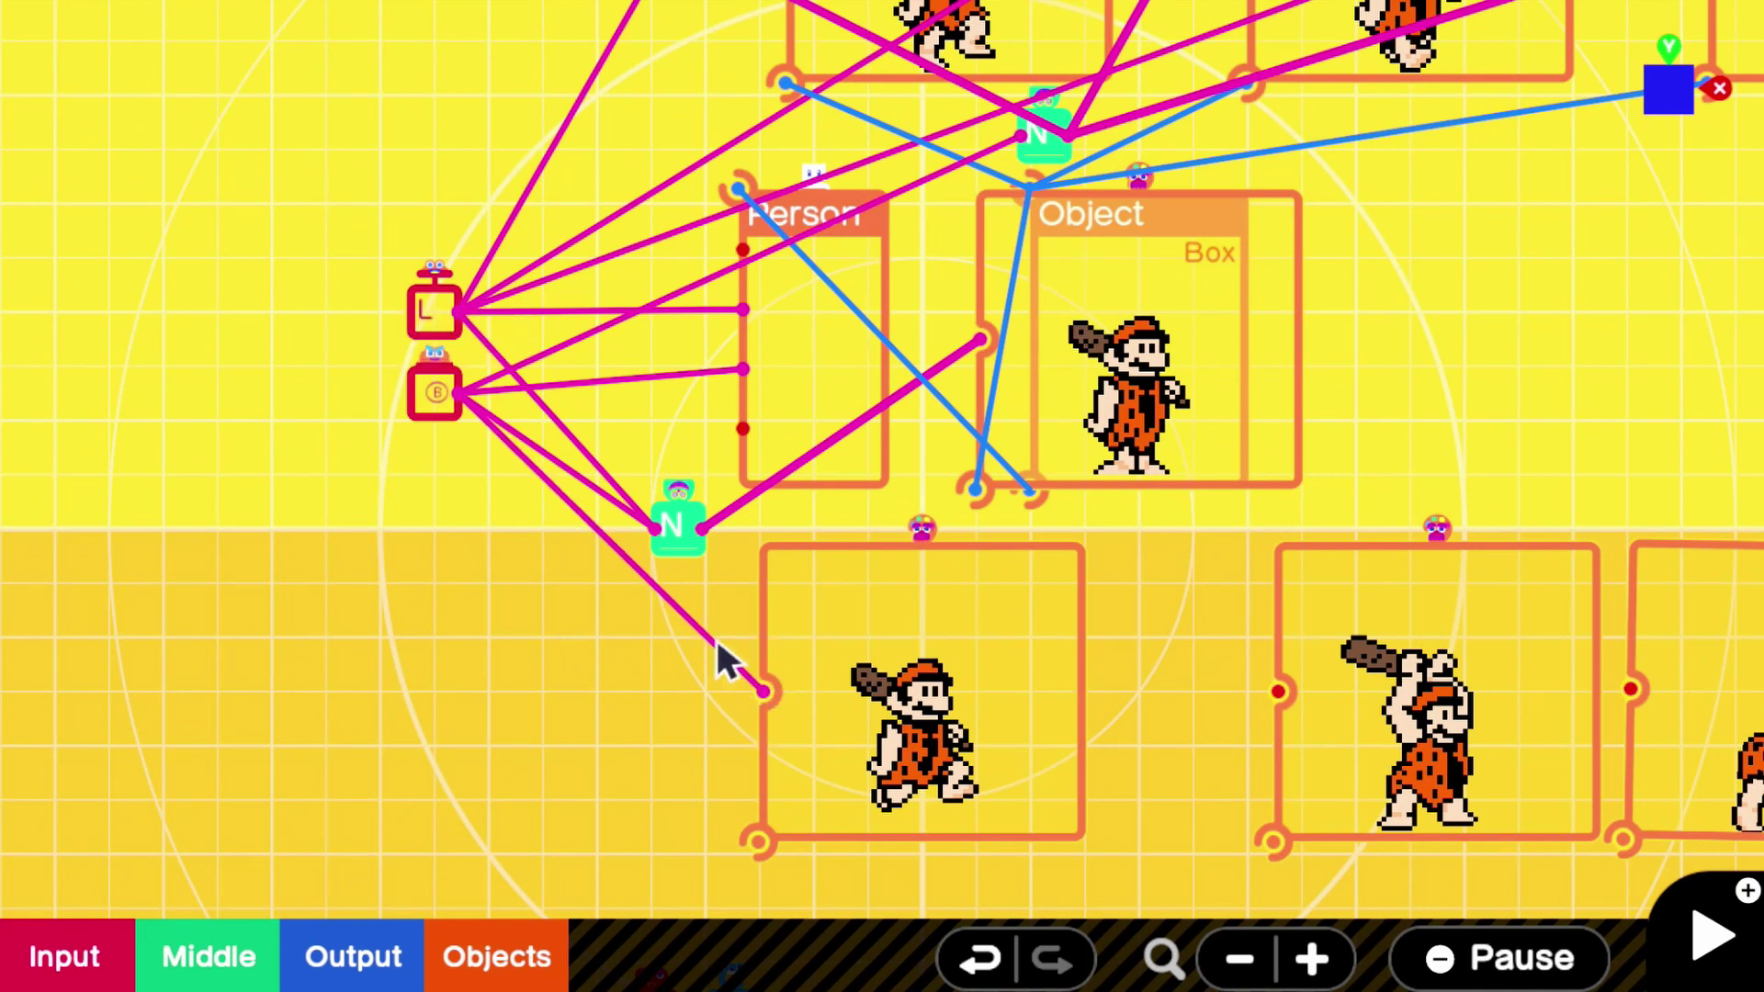
pyautogui.moveTo(758, 836); pyautogui.dragTo(1023, 199)
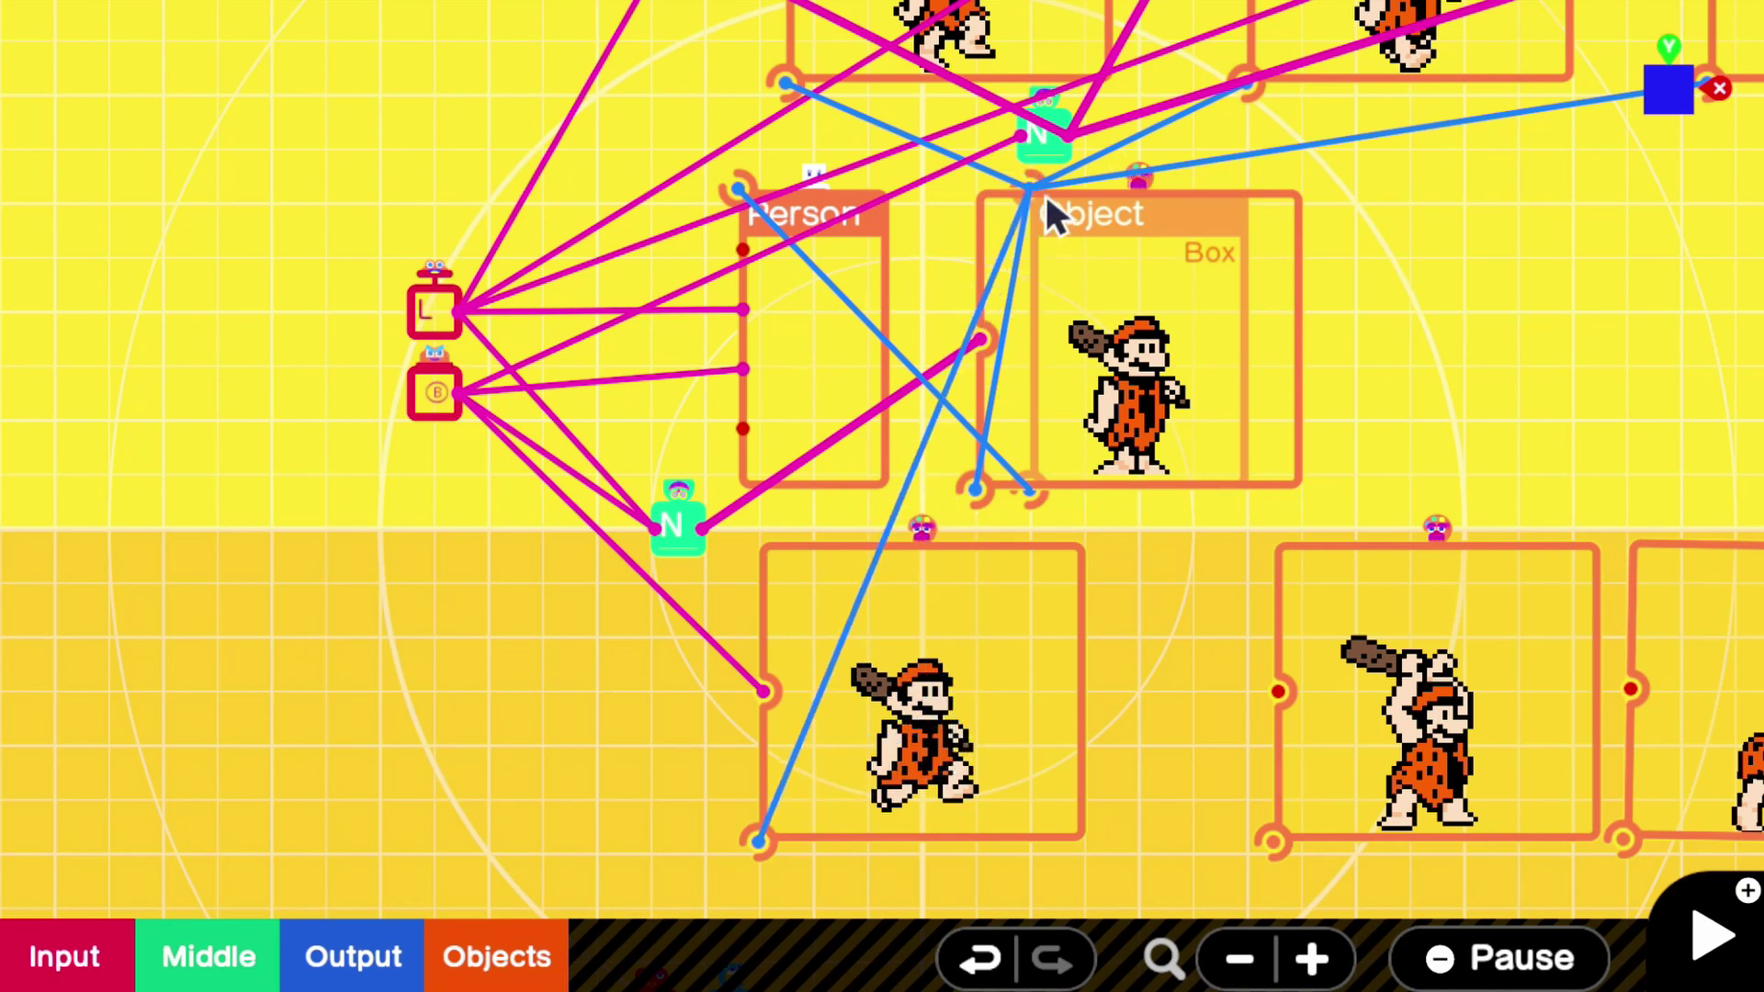
# Step: Playtest the character by walking both ways and jumping to check the sprite switching, and return to the program
pyautogui.press('+')
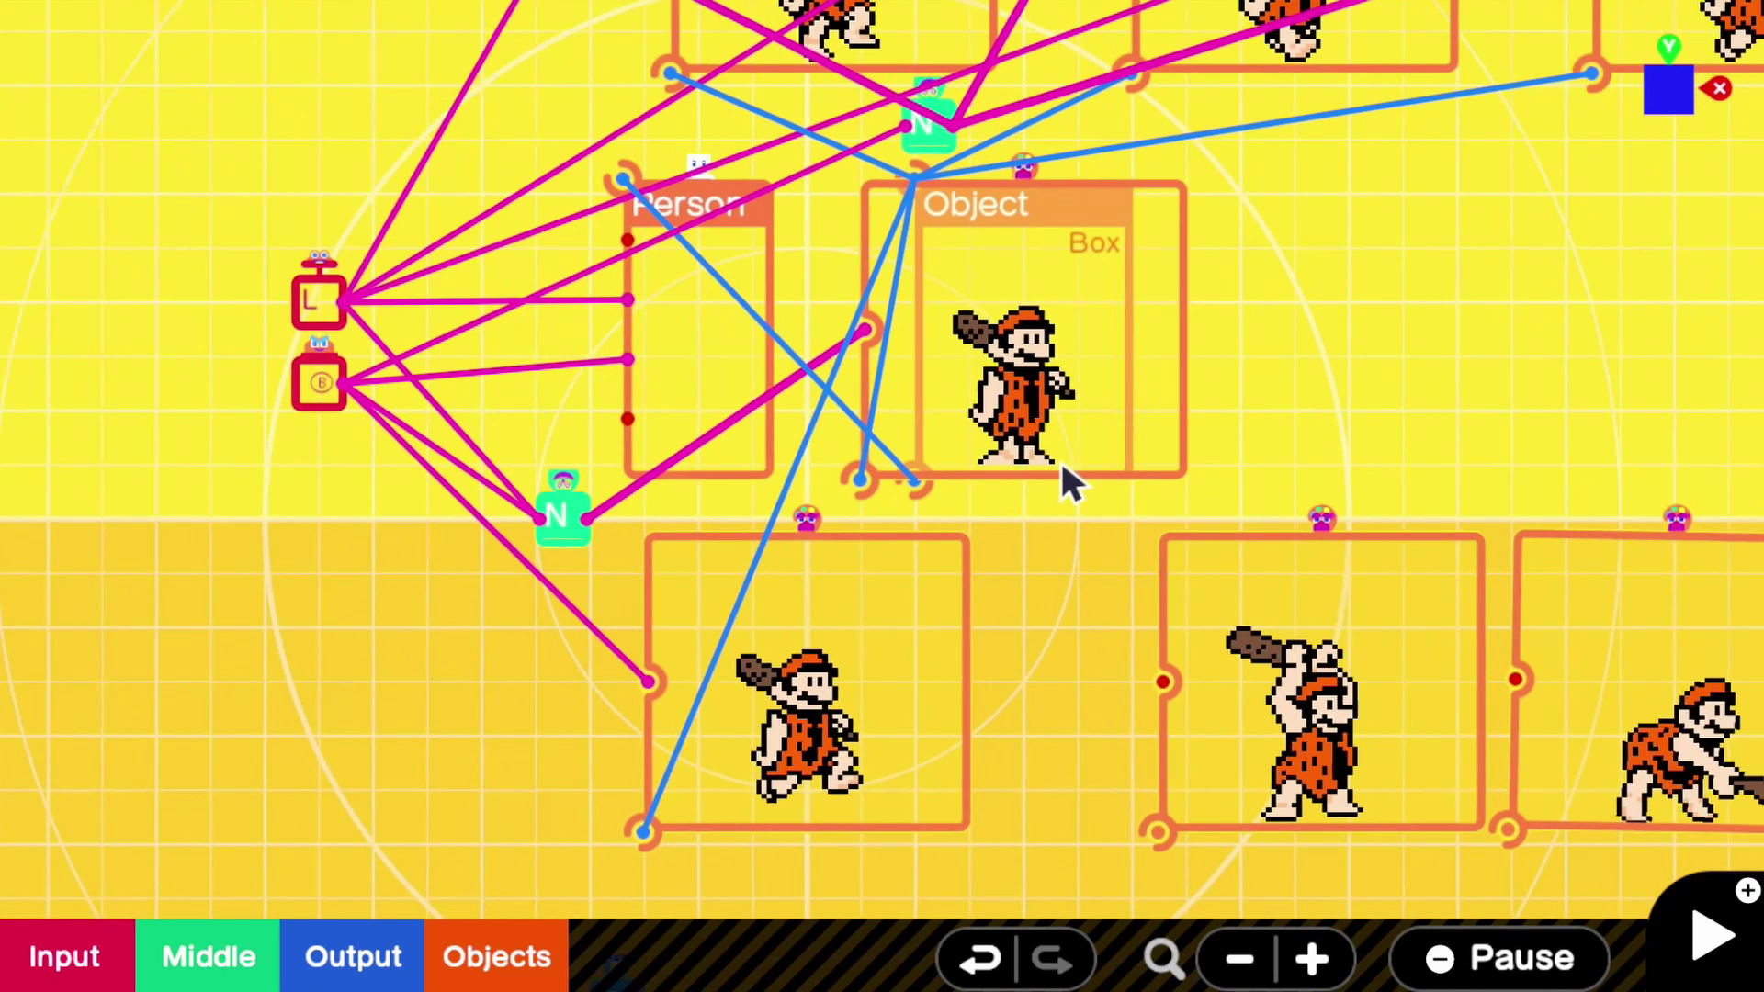
pyautogui.press('Left')
pyautogui.press('Right')
pyautogui.press('space')
pyautogui.press('Right')
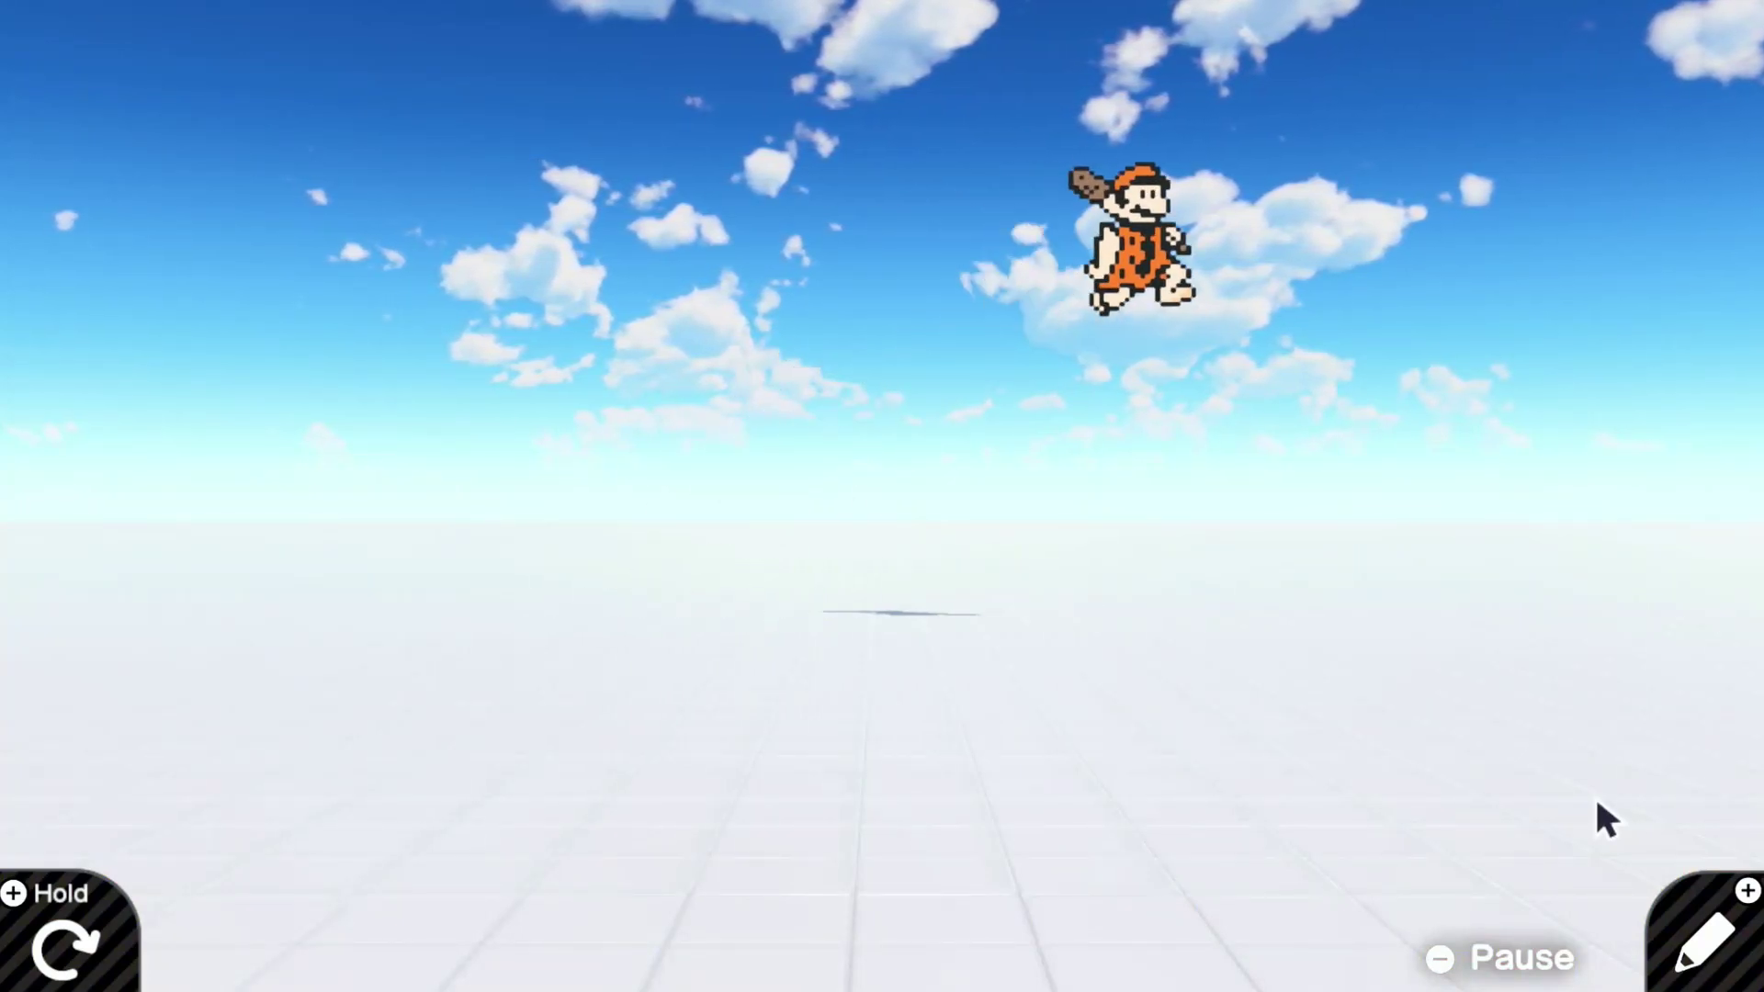
pyautogui.press('Left')
pyautogui.press('space')
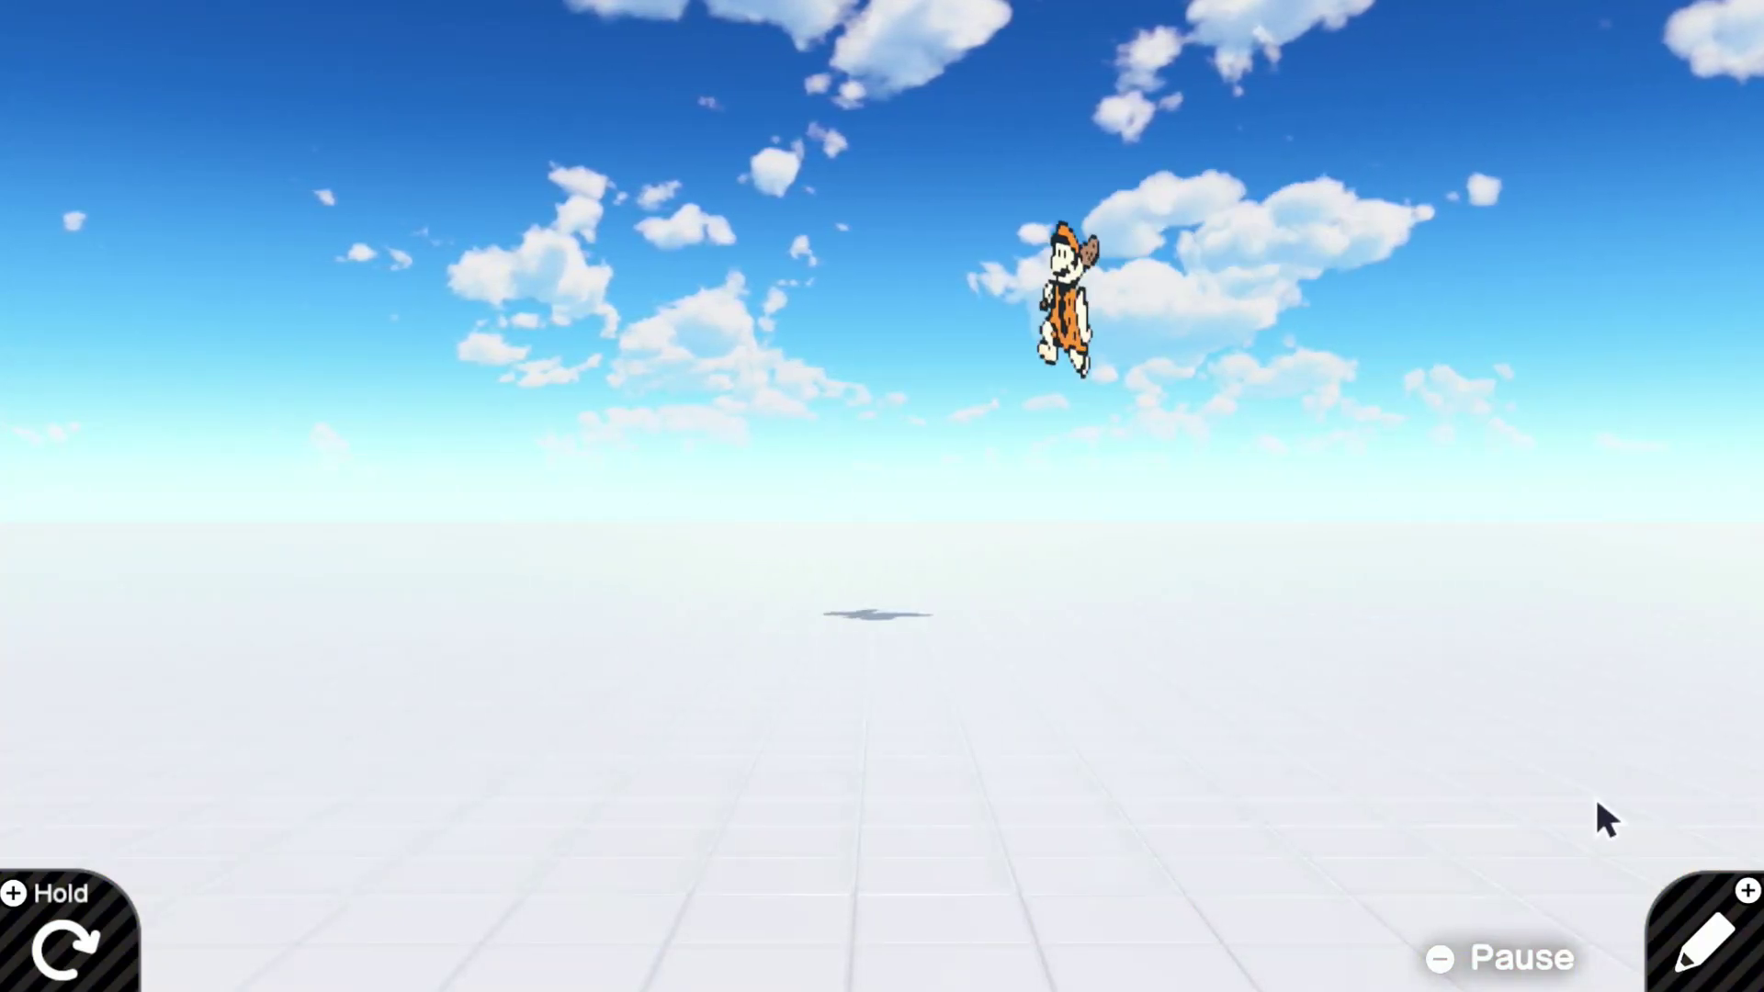
pyautogui.press('Right')
pyautogui.press('Right')
pyautogui.press('Left')
pyautogui.press('Right')
pyautogui.press('space')
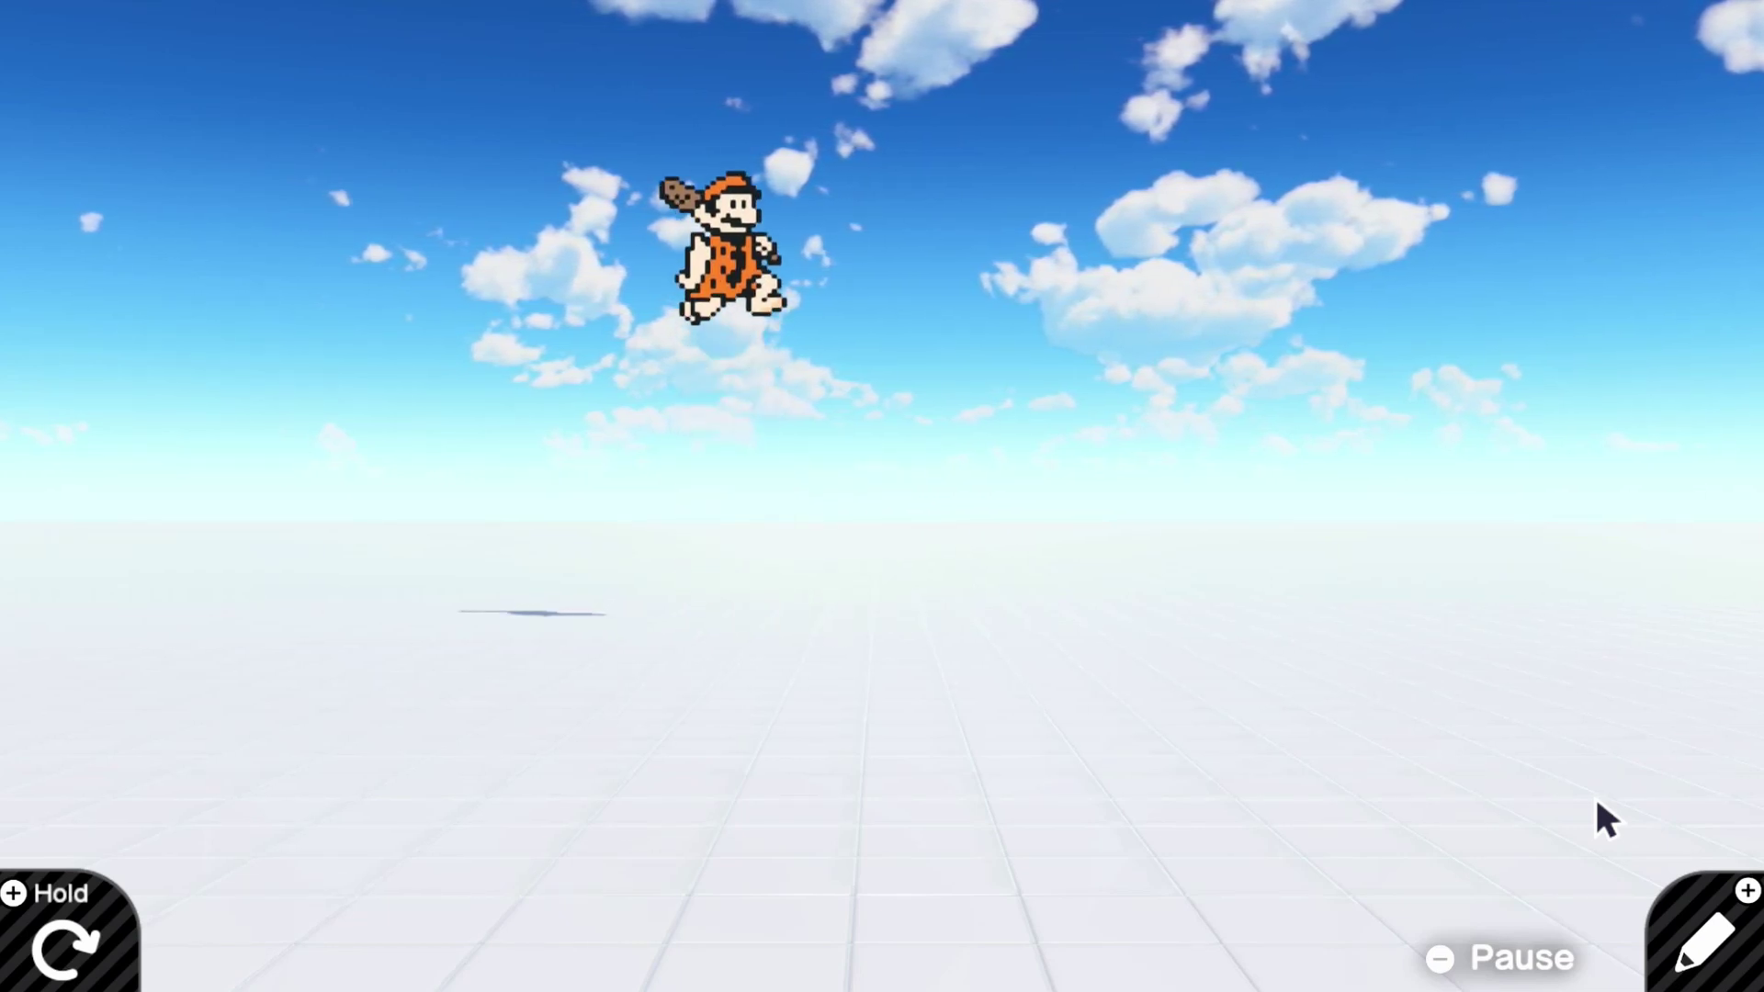
pyautogui.press('Right')
pyautogui.press('space')
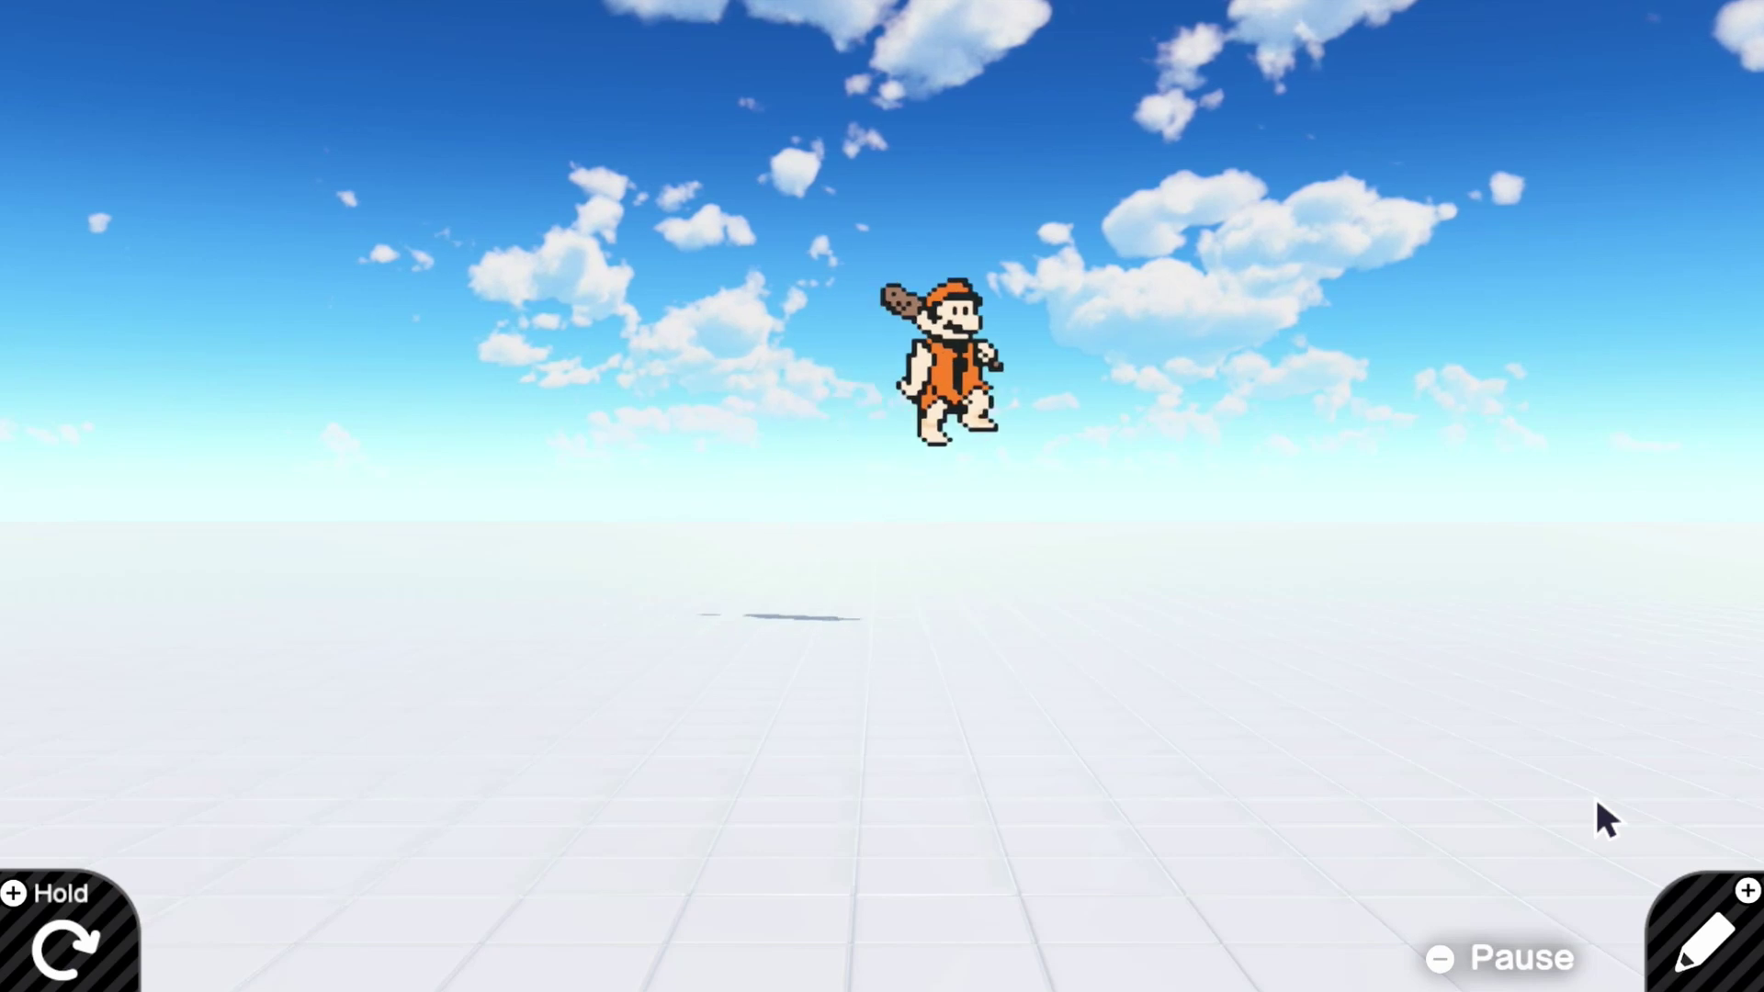
pyautogui.press('Left')
pyautogui.press('space')
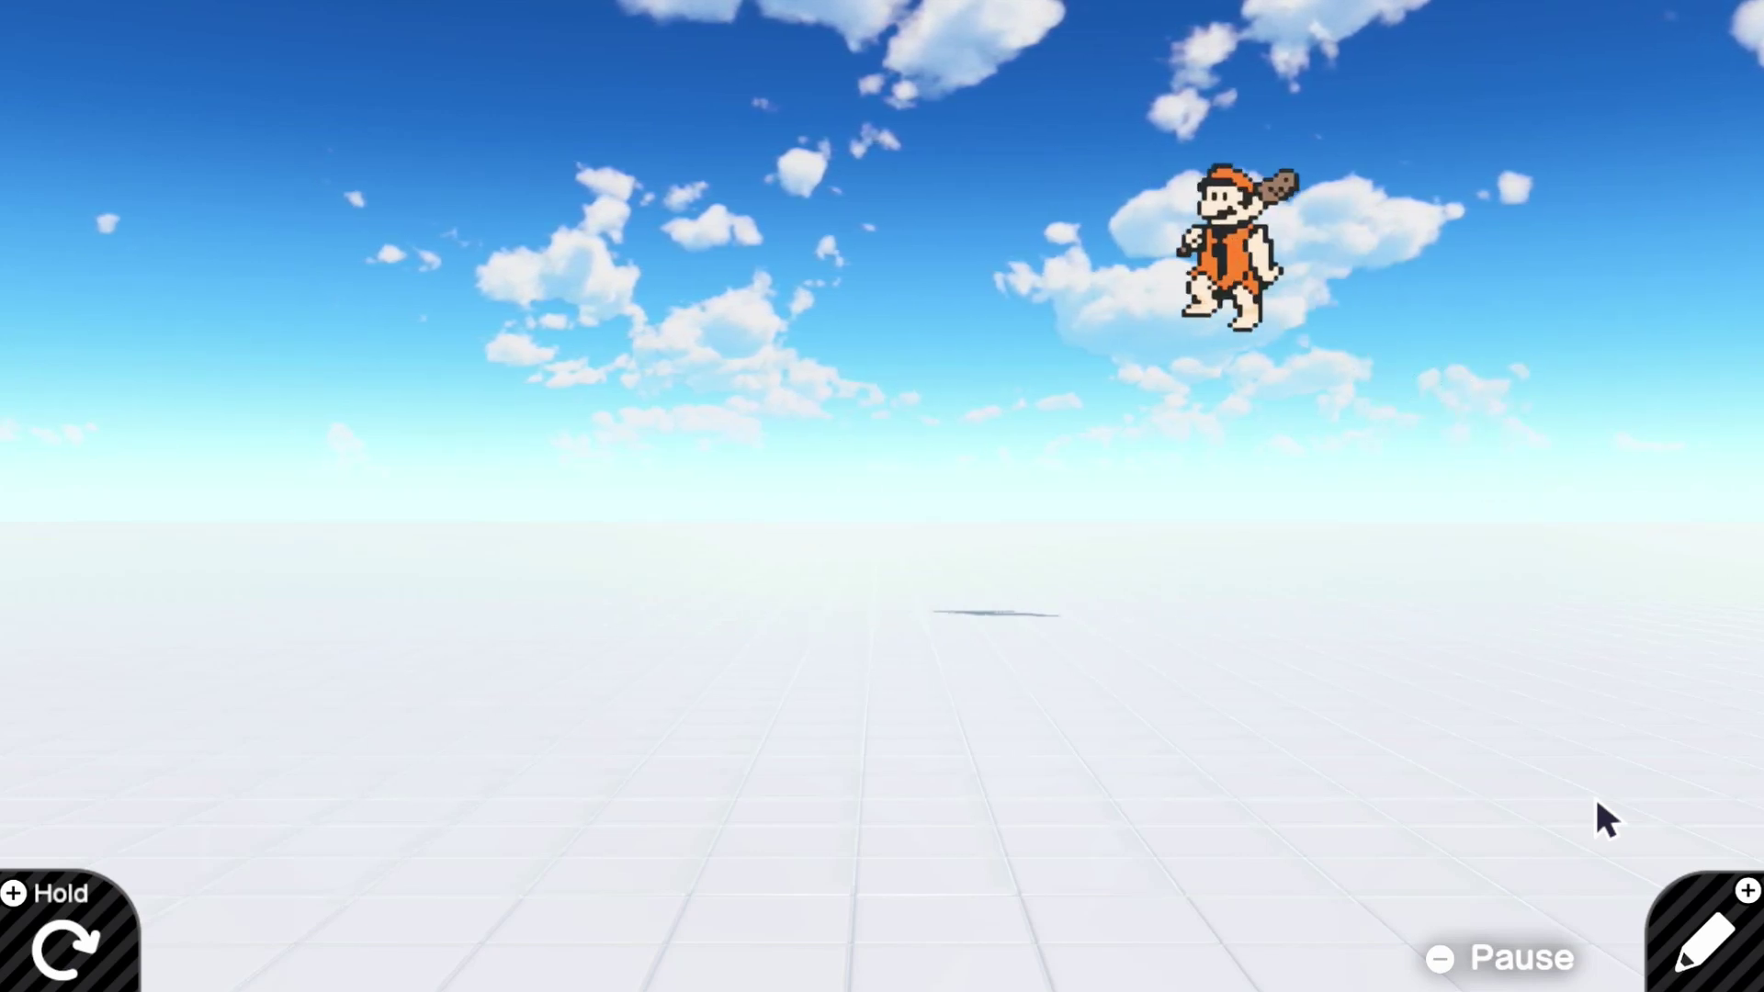
pyautogui.press('Right')
pyautogui.press('space')
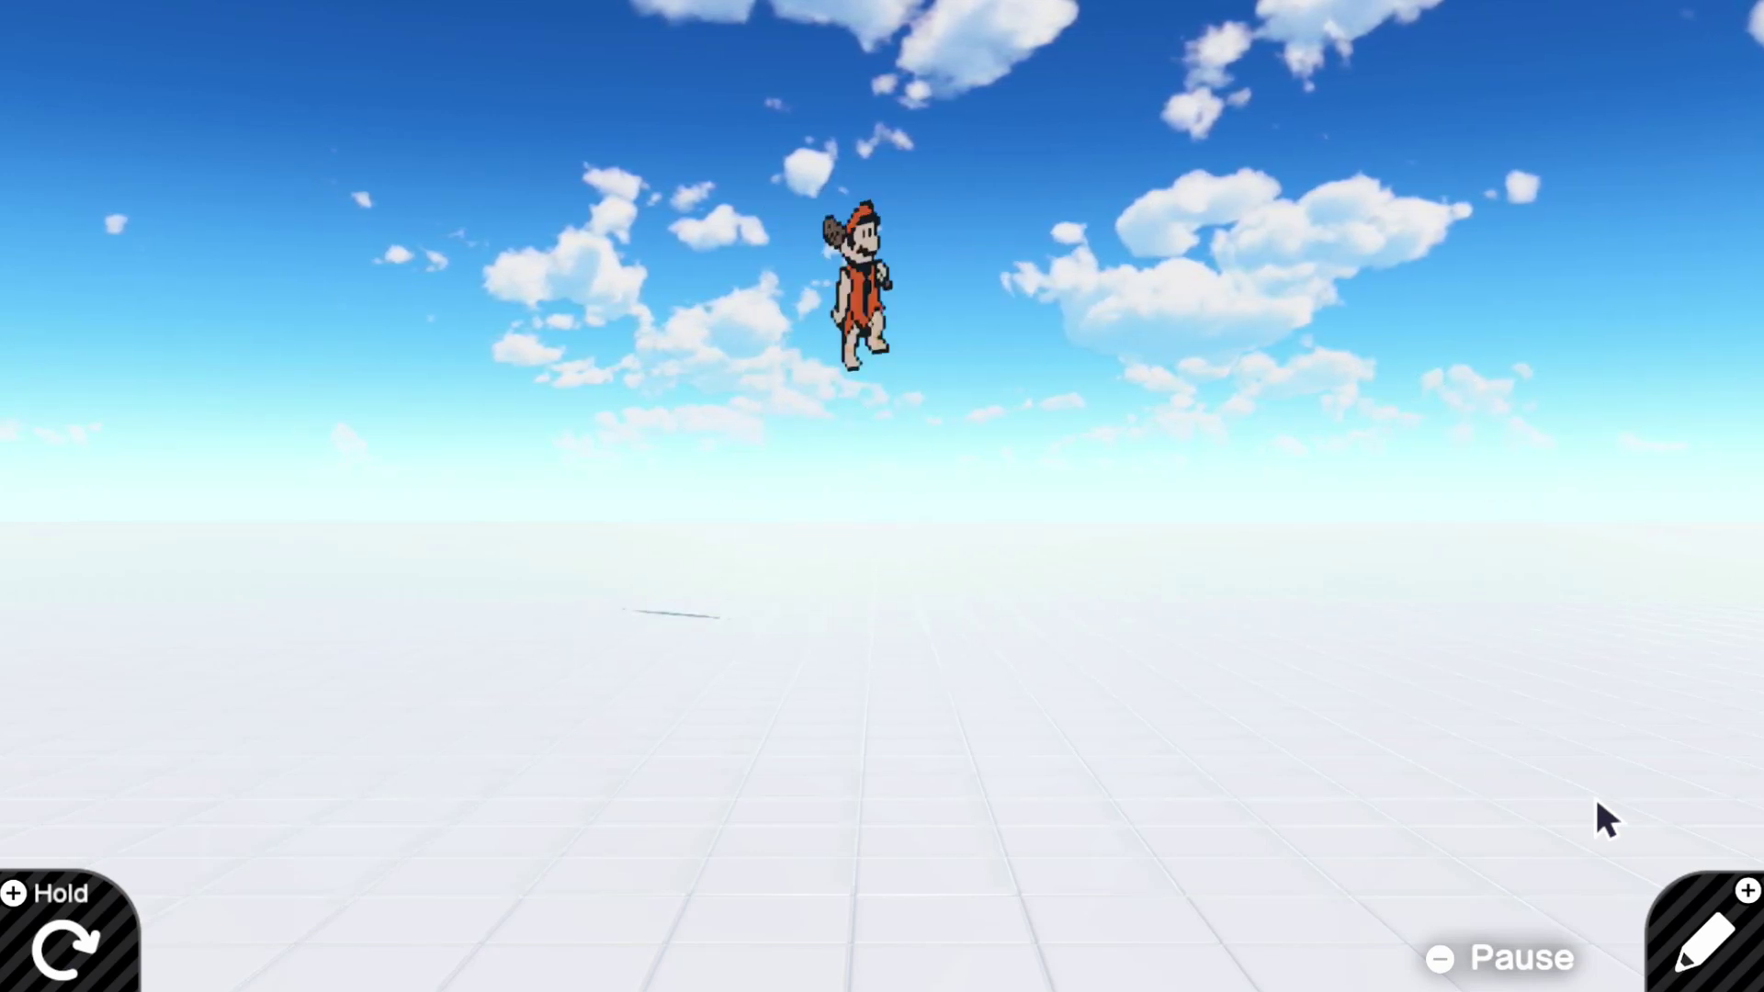
pyautogui.press('Right')
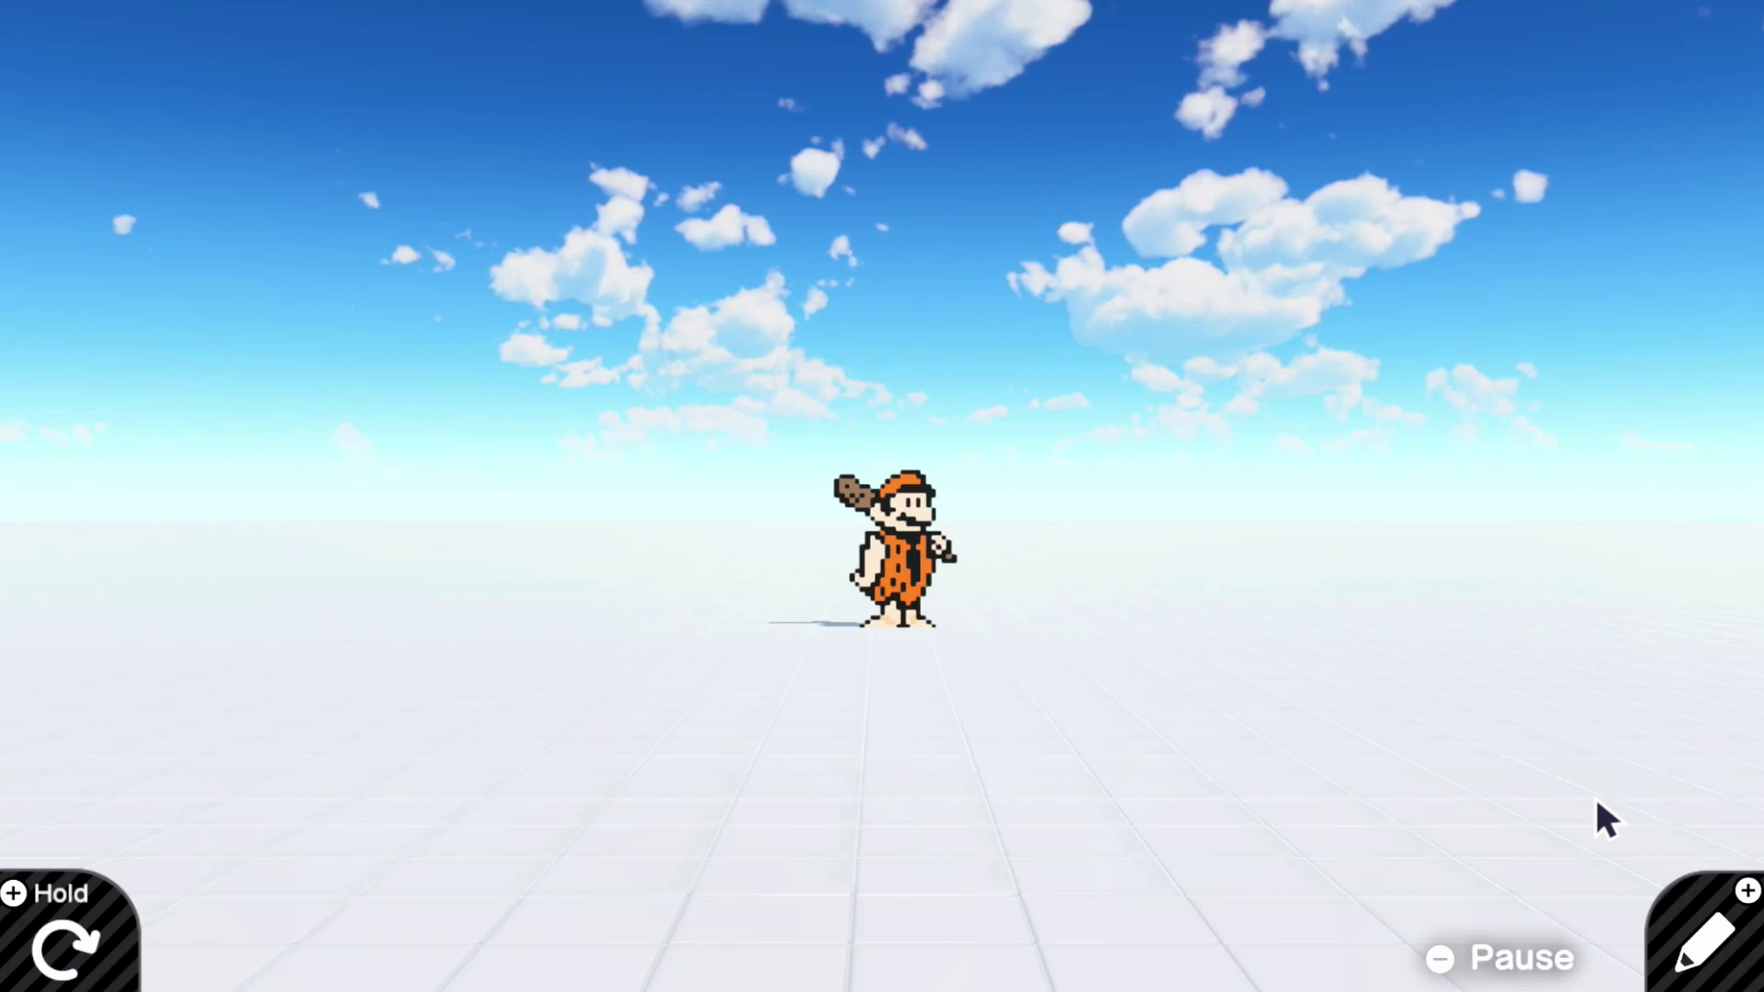
pyautogui.press('+')
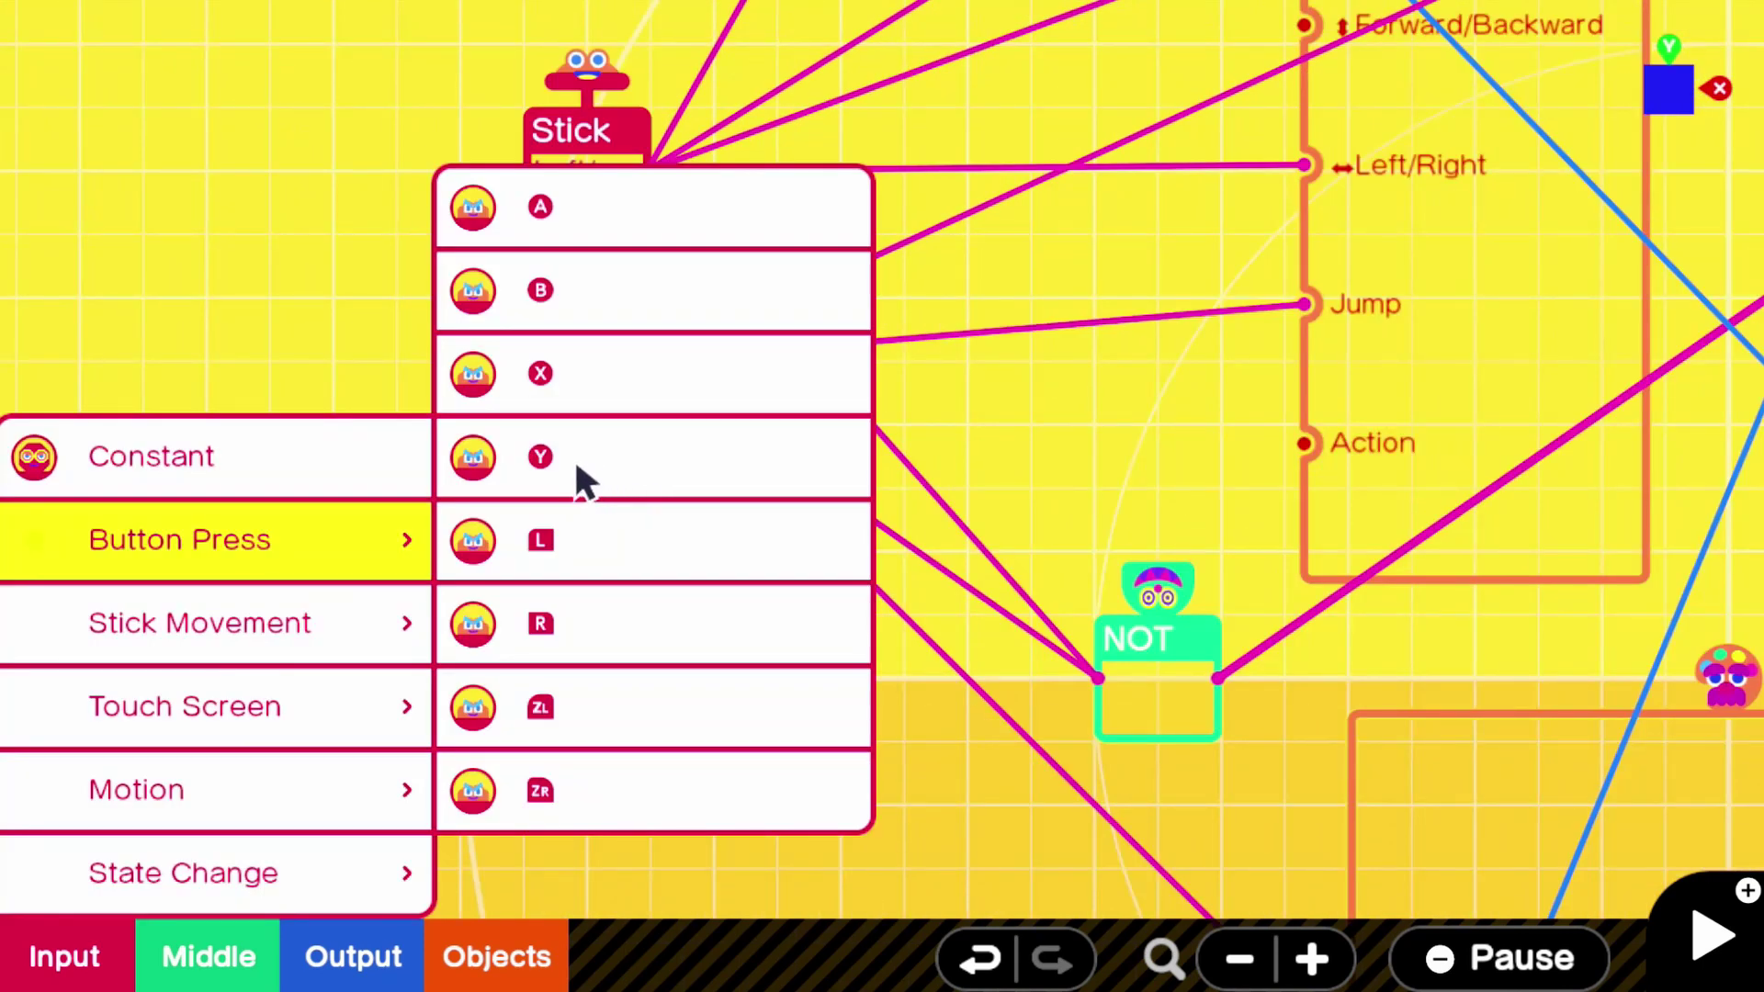
# Step: Add a Y Button nodon and place it directly below the B Button nodon
pyautogui.click(574, 456)
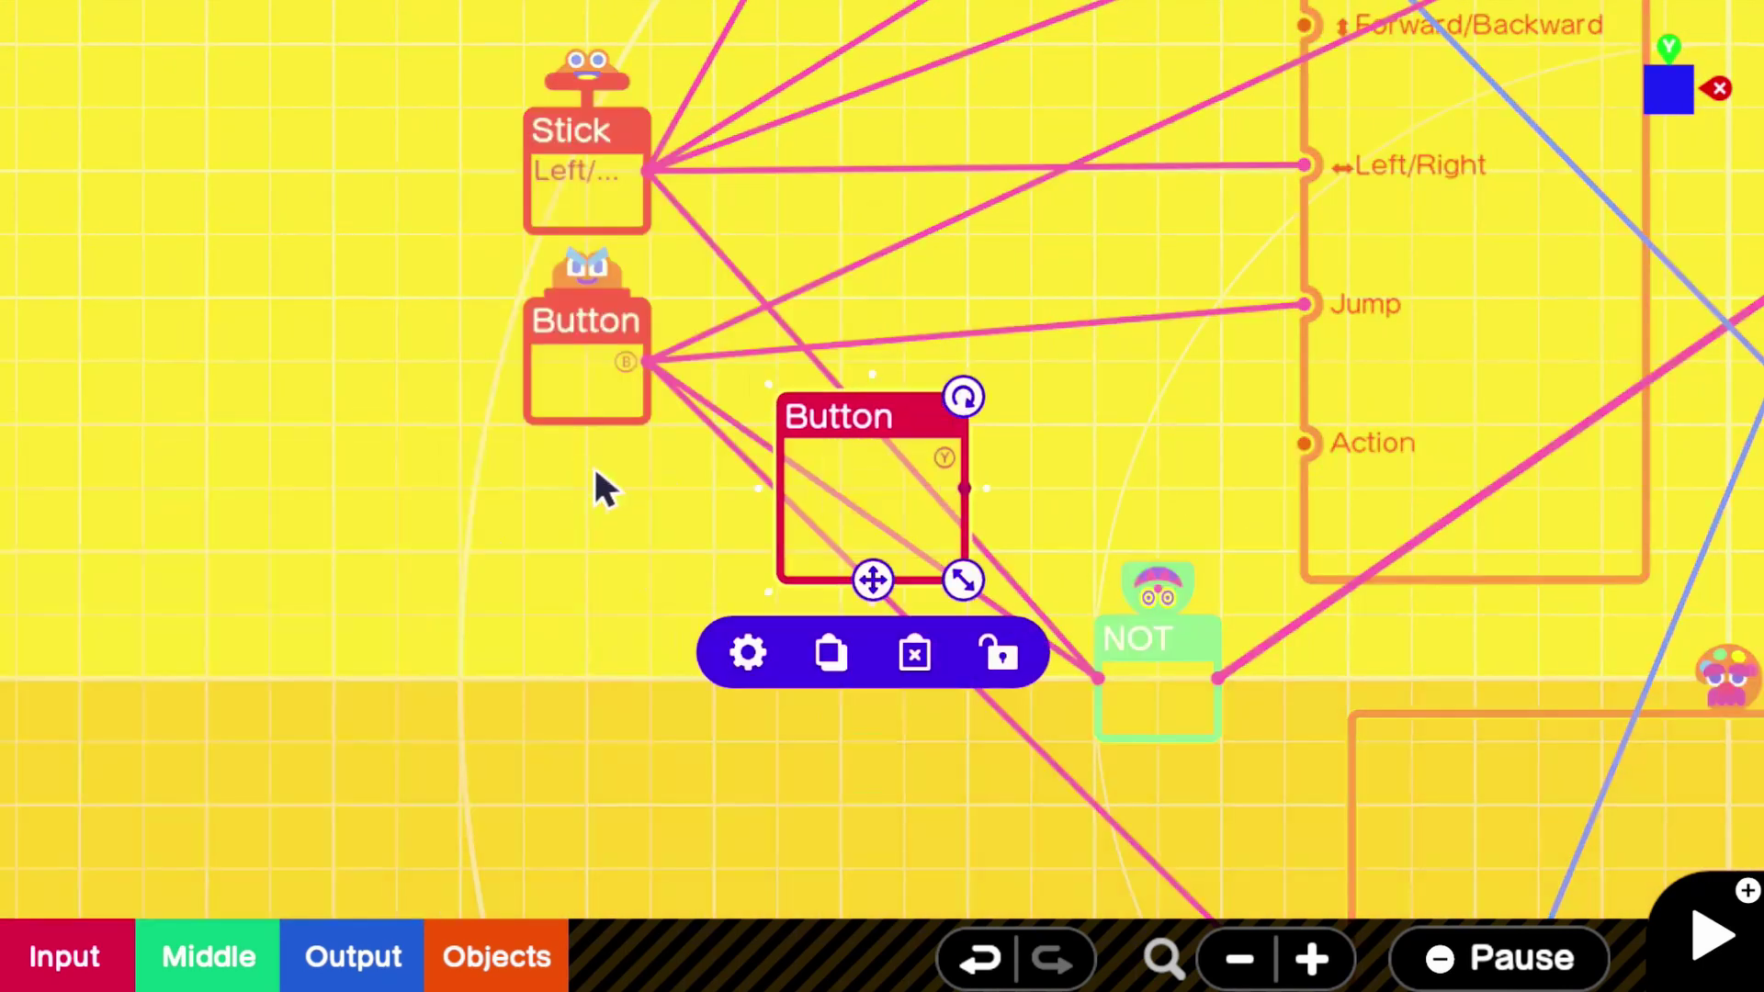
pyautogui.moveTo(858, 512); pyautogui.dragTo(574, 712)
pyautogui.click(726, 565)
pyautogui.scroll(-2, 606, 698)
pyautogui.scroll(-1, 643, 679)
pyautogui.moveTo(738, 654); pyautogui.dragTo(402, 563)
pyautogui.scroll(-4, 367, 546)
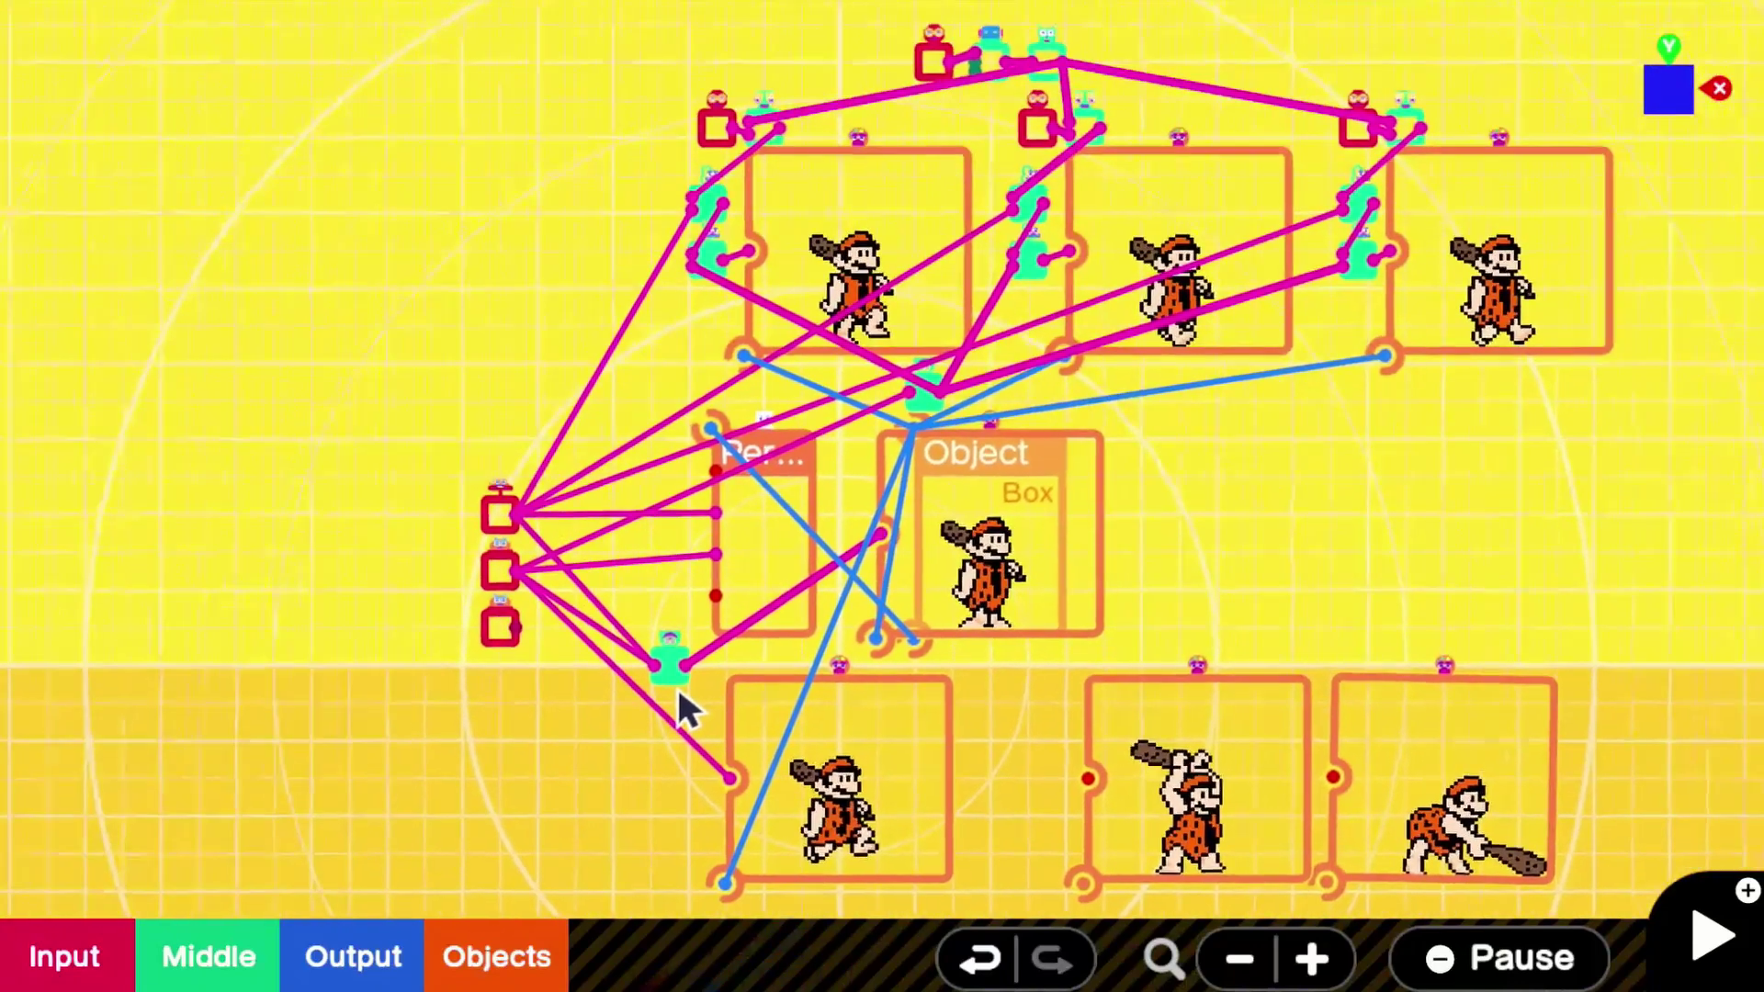
# Step: Move the raised-club caveman beside the box Object and the lowered-club caveman beside the jumping caveman
pyautogui.moveTo(679, 696); pyautogui.dragTo(567, 635)
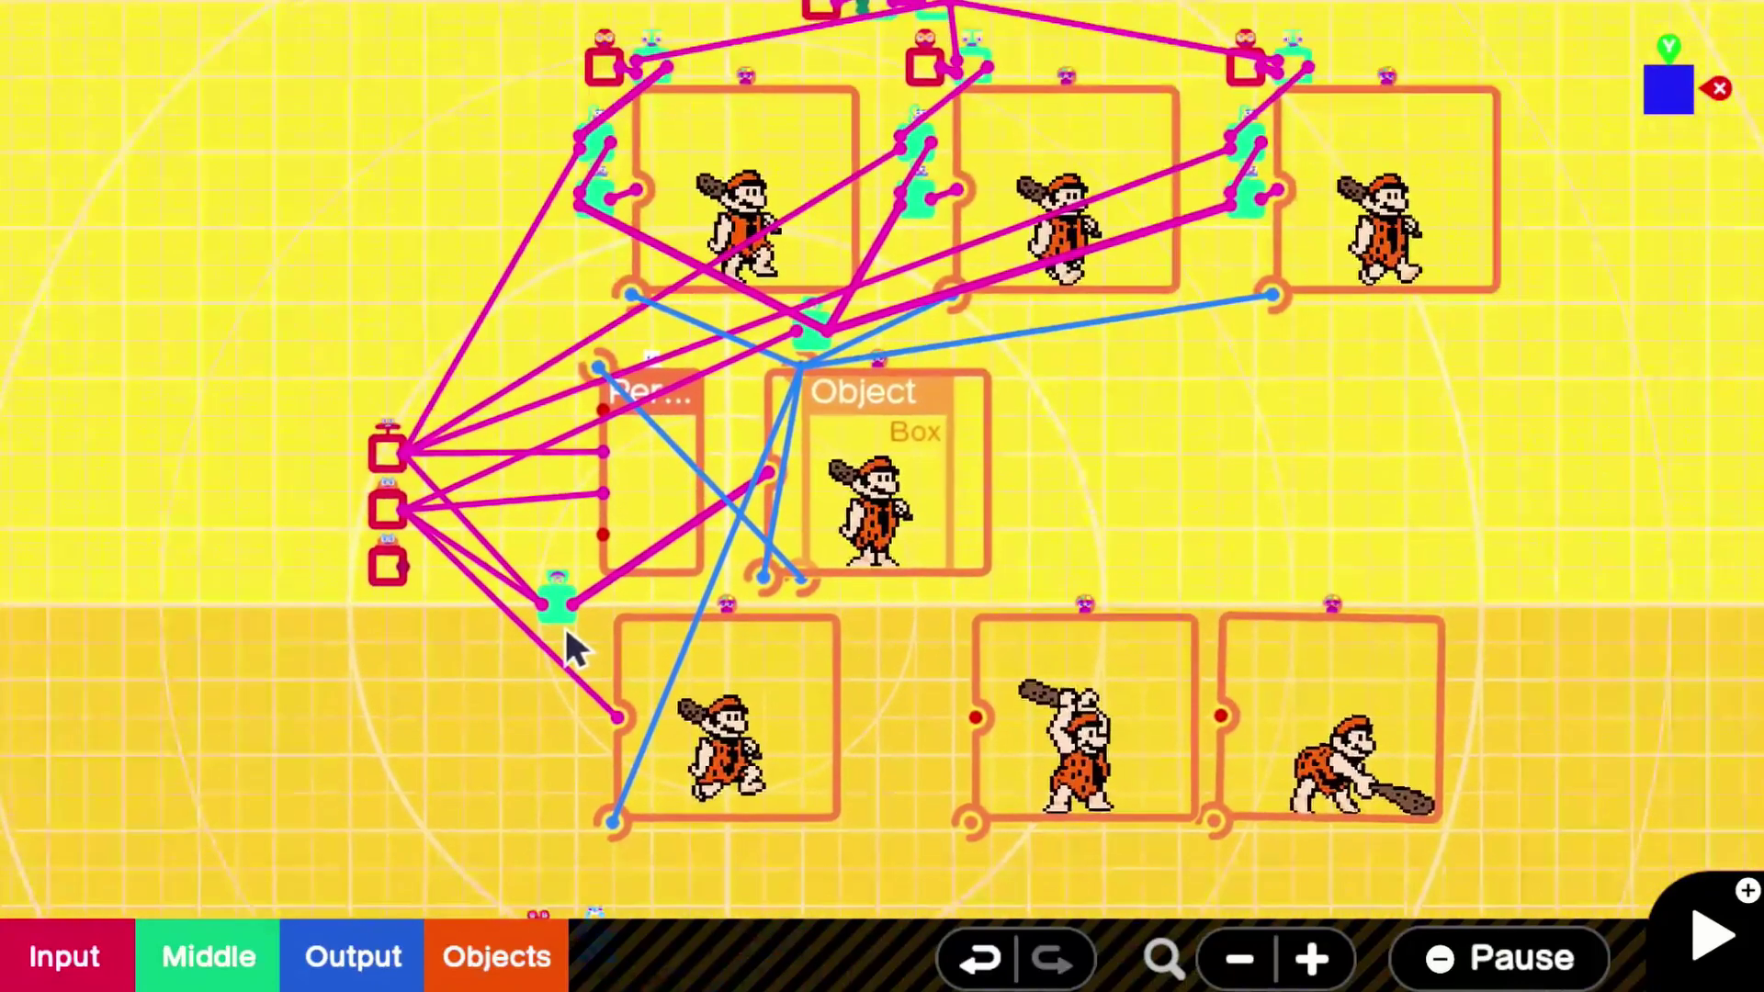
pyautogui.moveTo(978, 712); pyautogui.dragTo(1150, 505)
pyautogui.moveTo(1346, 701); pyautogui.dragTo(1060, 752)
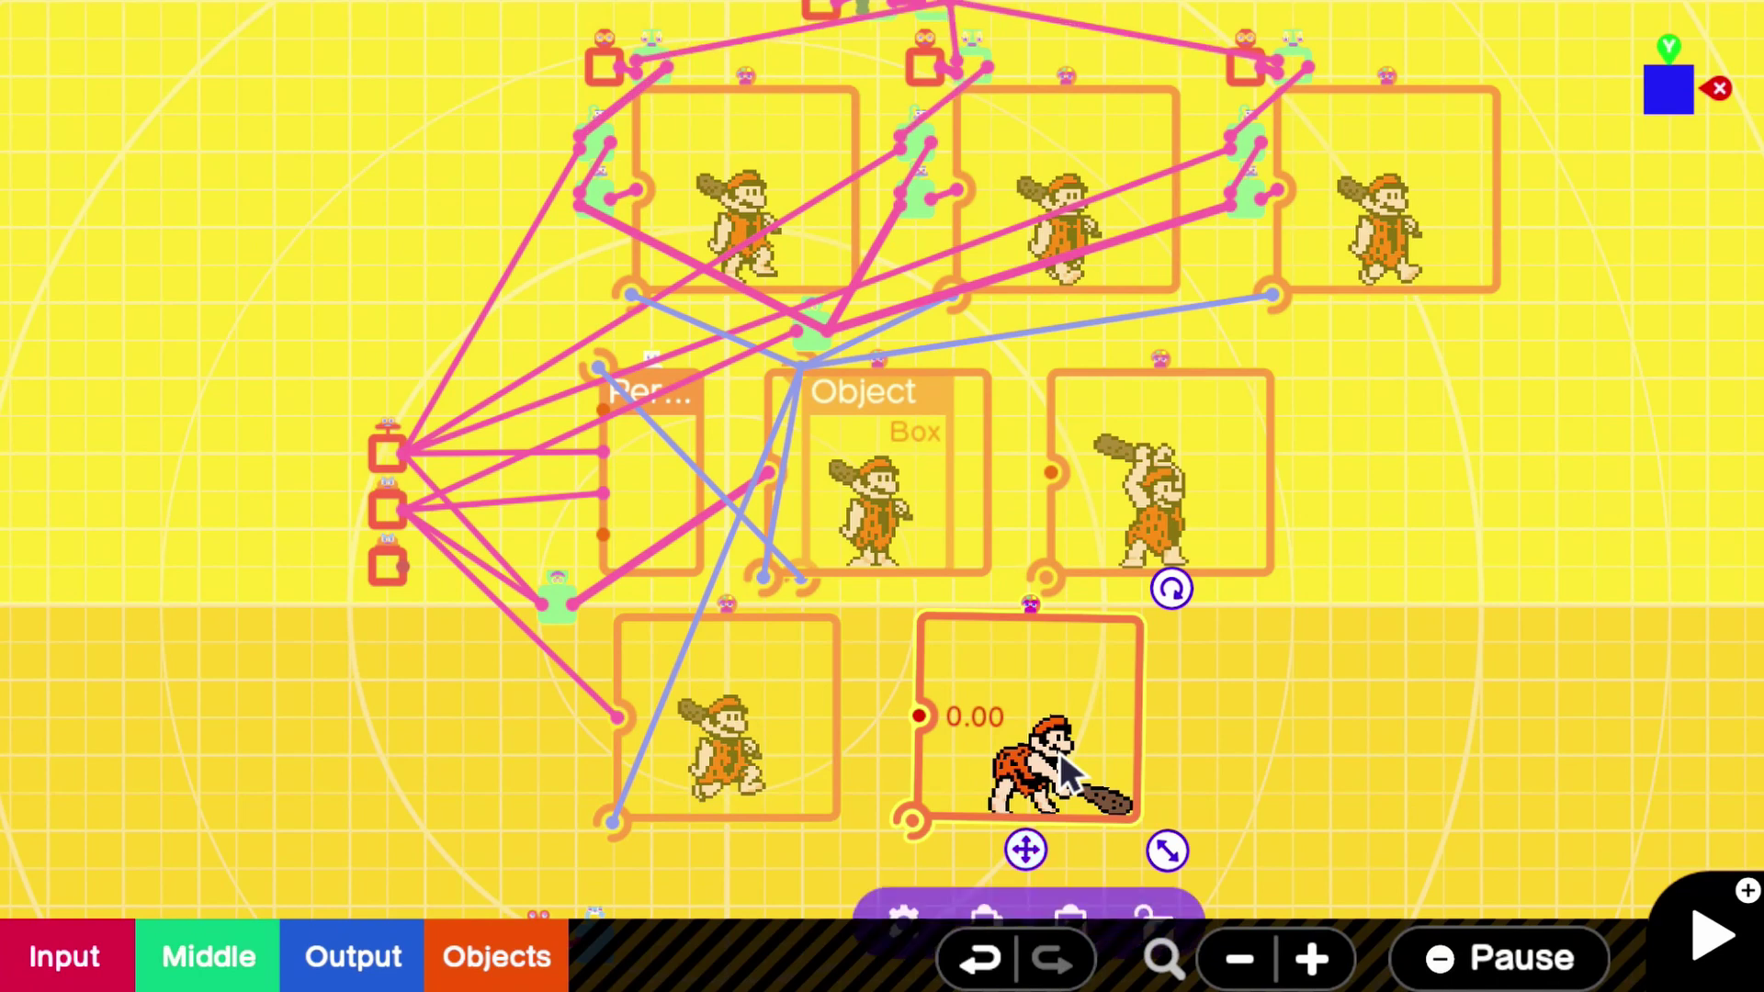
pyautogui.moveTo(1158, 521)
pyautogui.mouseDown()
pyautogui.moveTo(1237, 522)
pyautogui.moveTo(1186, 516)
pyautogui.mouseUp()
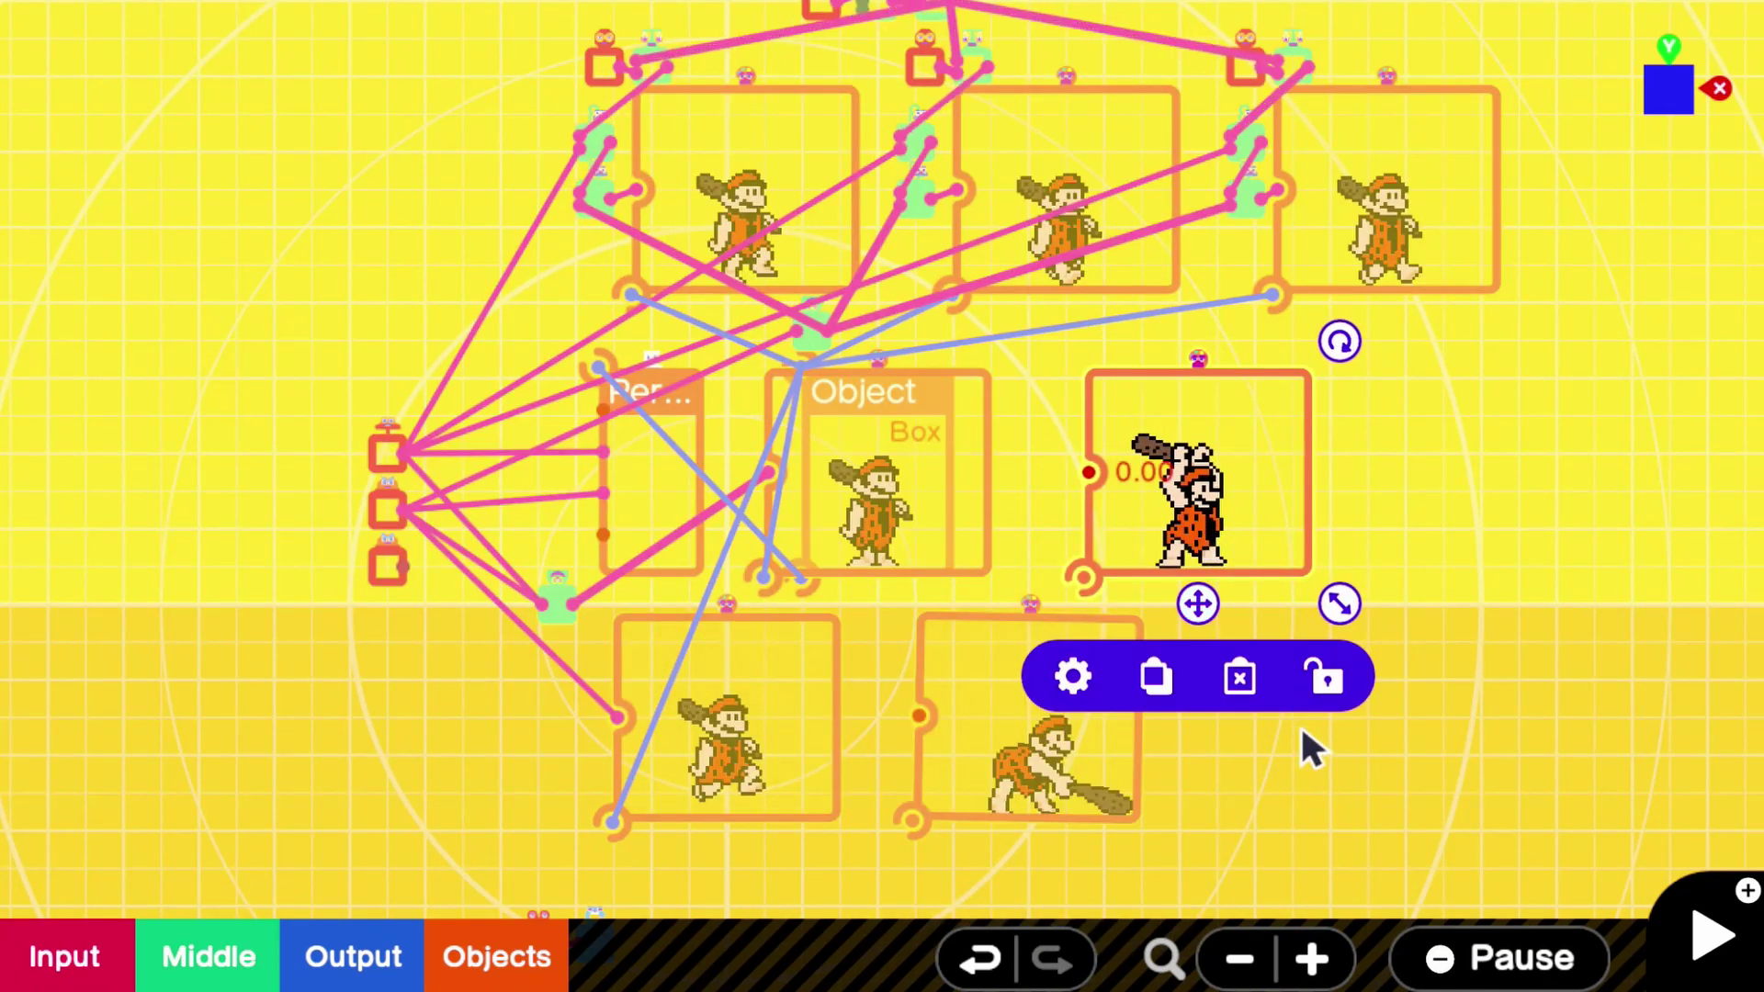
# Step: Connect the Y Button nodon to the lowered-club caveman's input and to both NOT nodons
pyautogui.scroll(3, 914, 715)
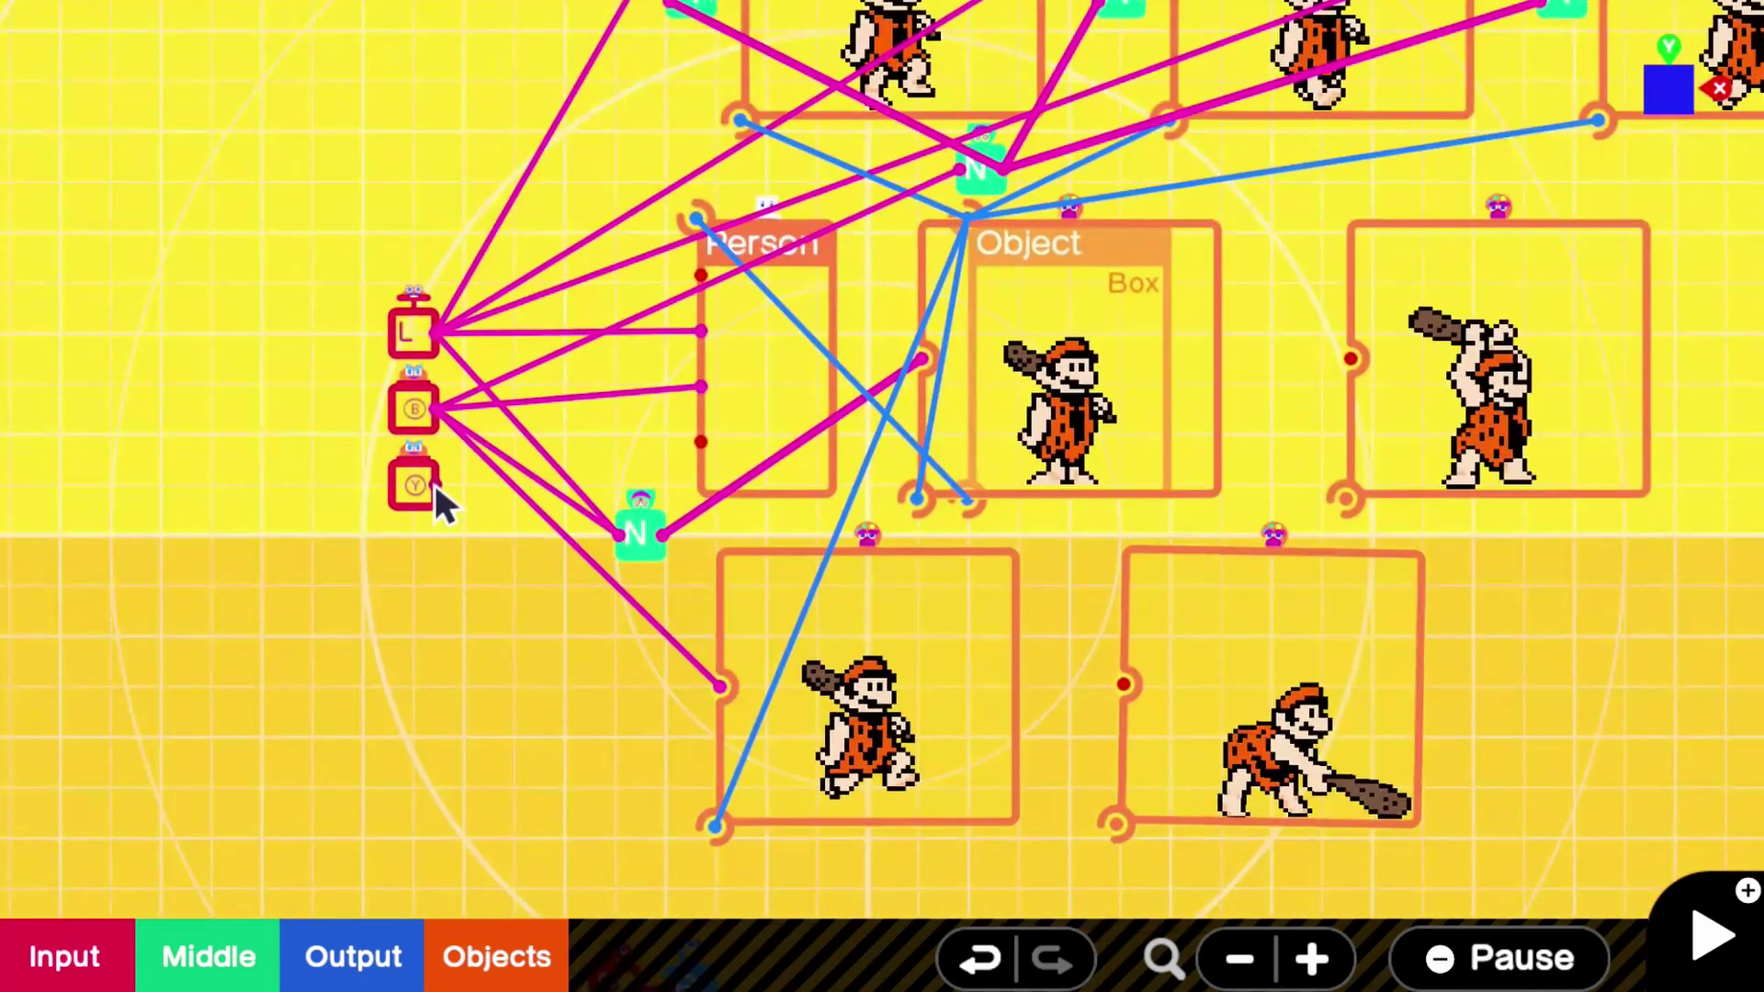
pyautogui.moveTo(662, 535); pyautogui.dragTo(1115, 698)
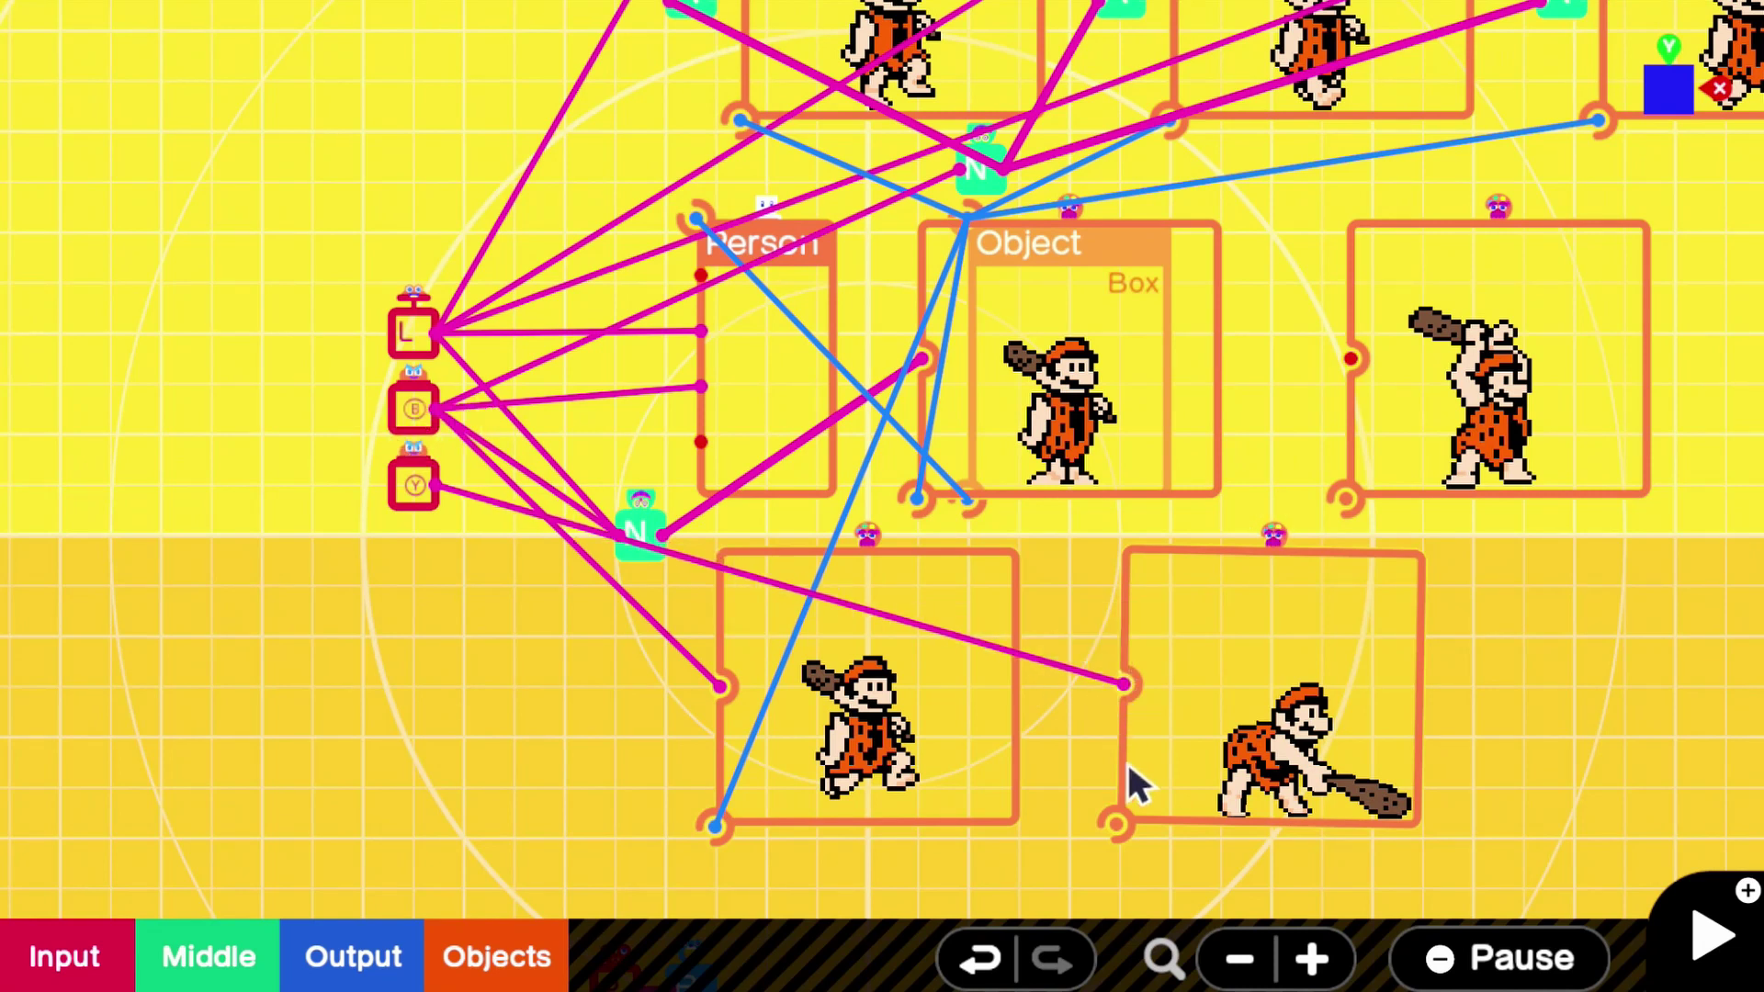
pyautogui.scroll(2, 757, 631)
pyautogui.moveTo(421, 657); pyautogui.dragTo(925, 367)
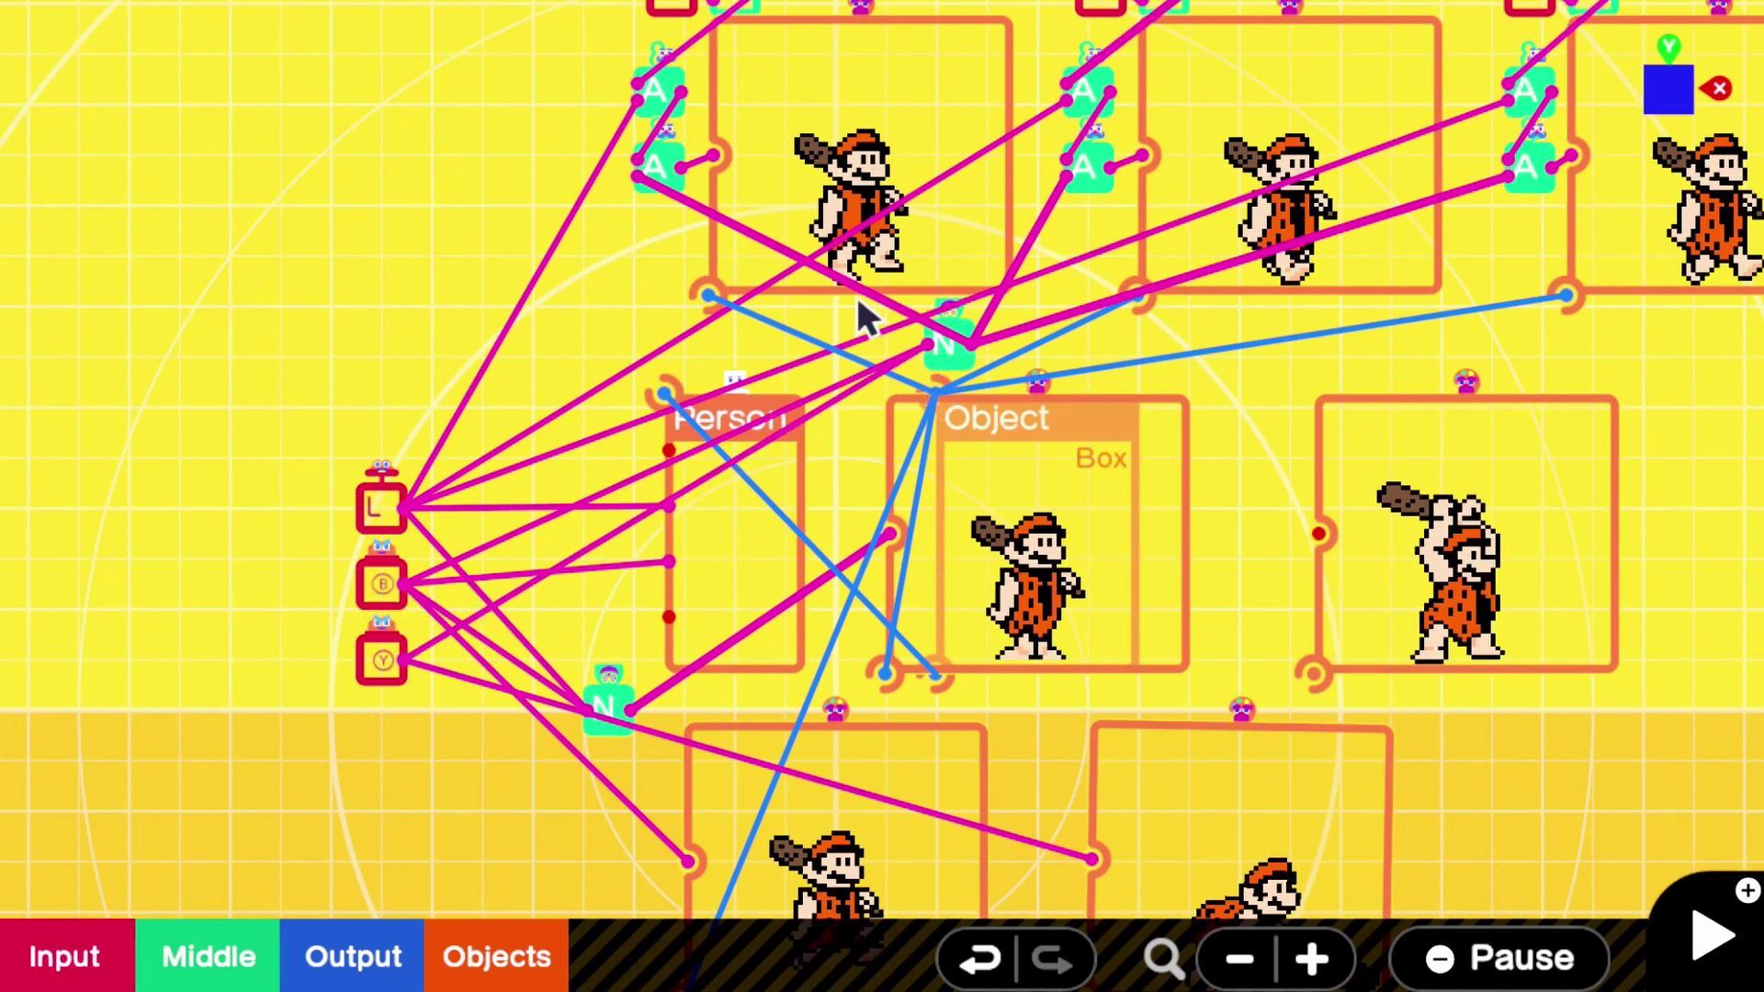
pyautogui.moveTo(418, 668); pyautogui.dragTo(605, 705)
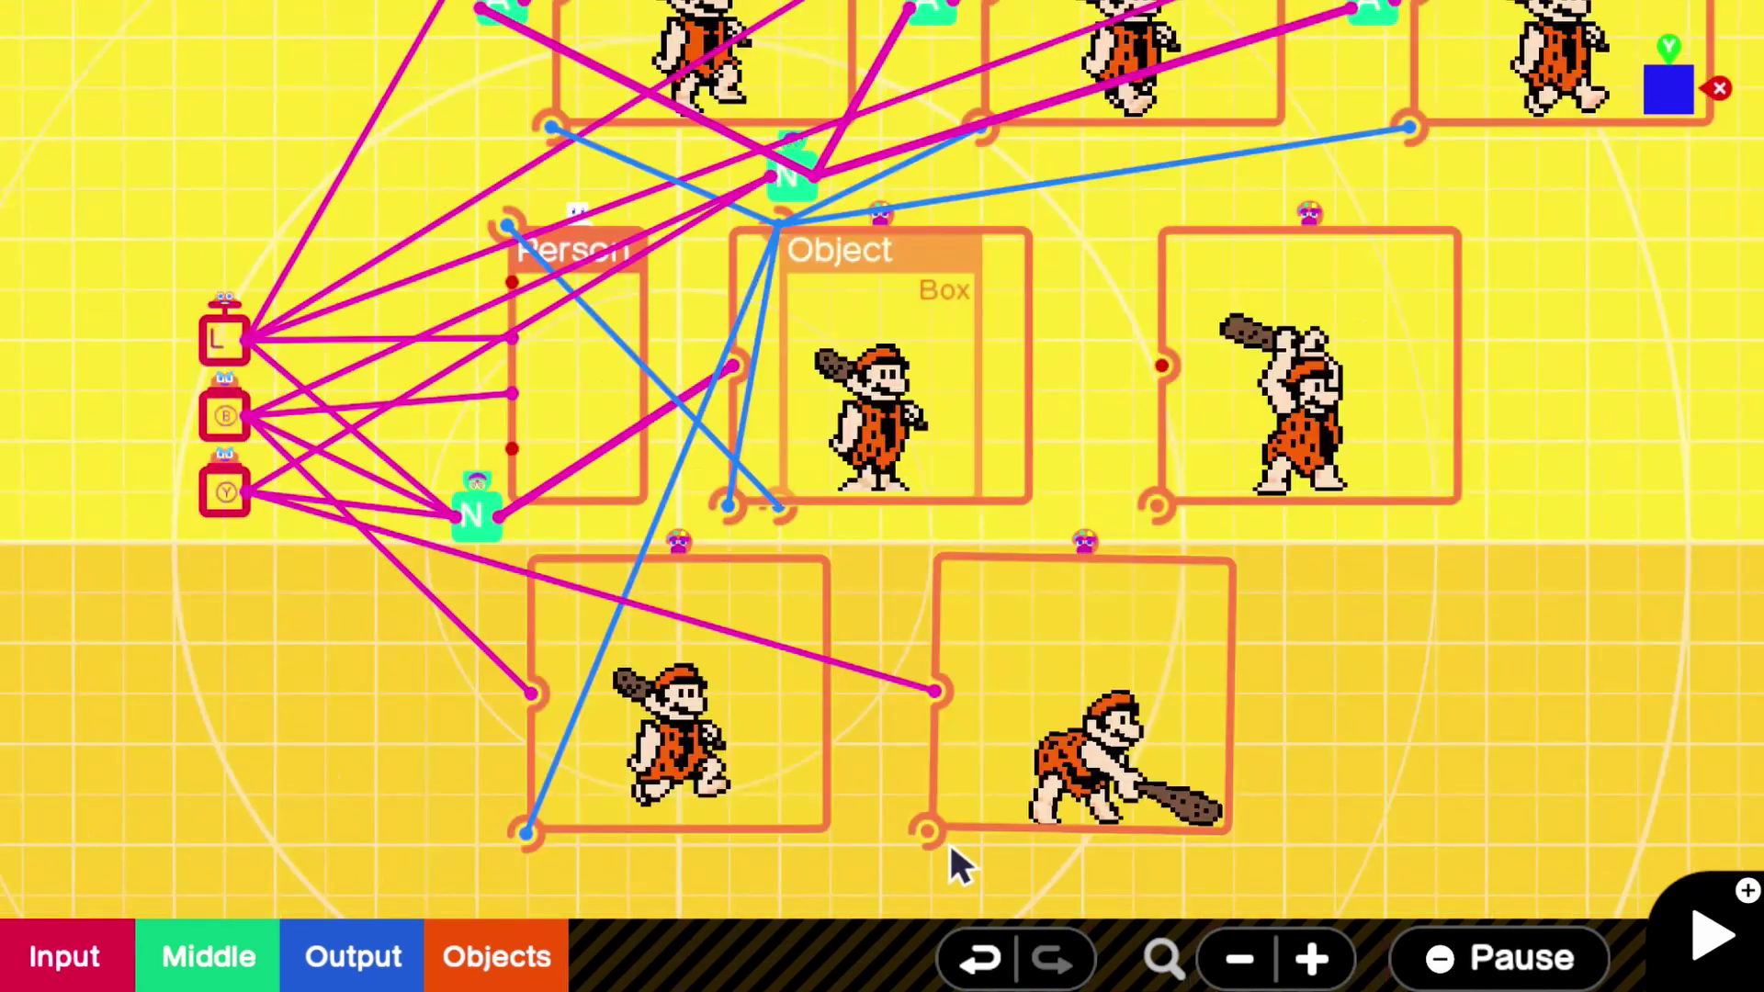
# Step: Attach the lowered-club caveman's connection point to the box Object and playtest the Y Button attack
pyautogui.moveTo(1034, 818); pyautogui.dragTo(799, 245)
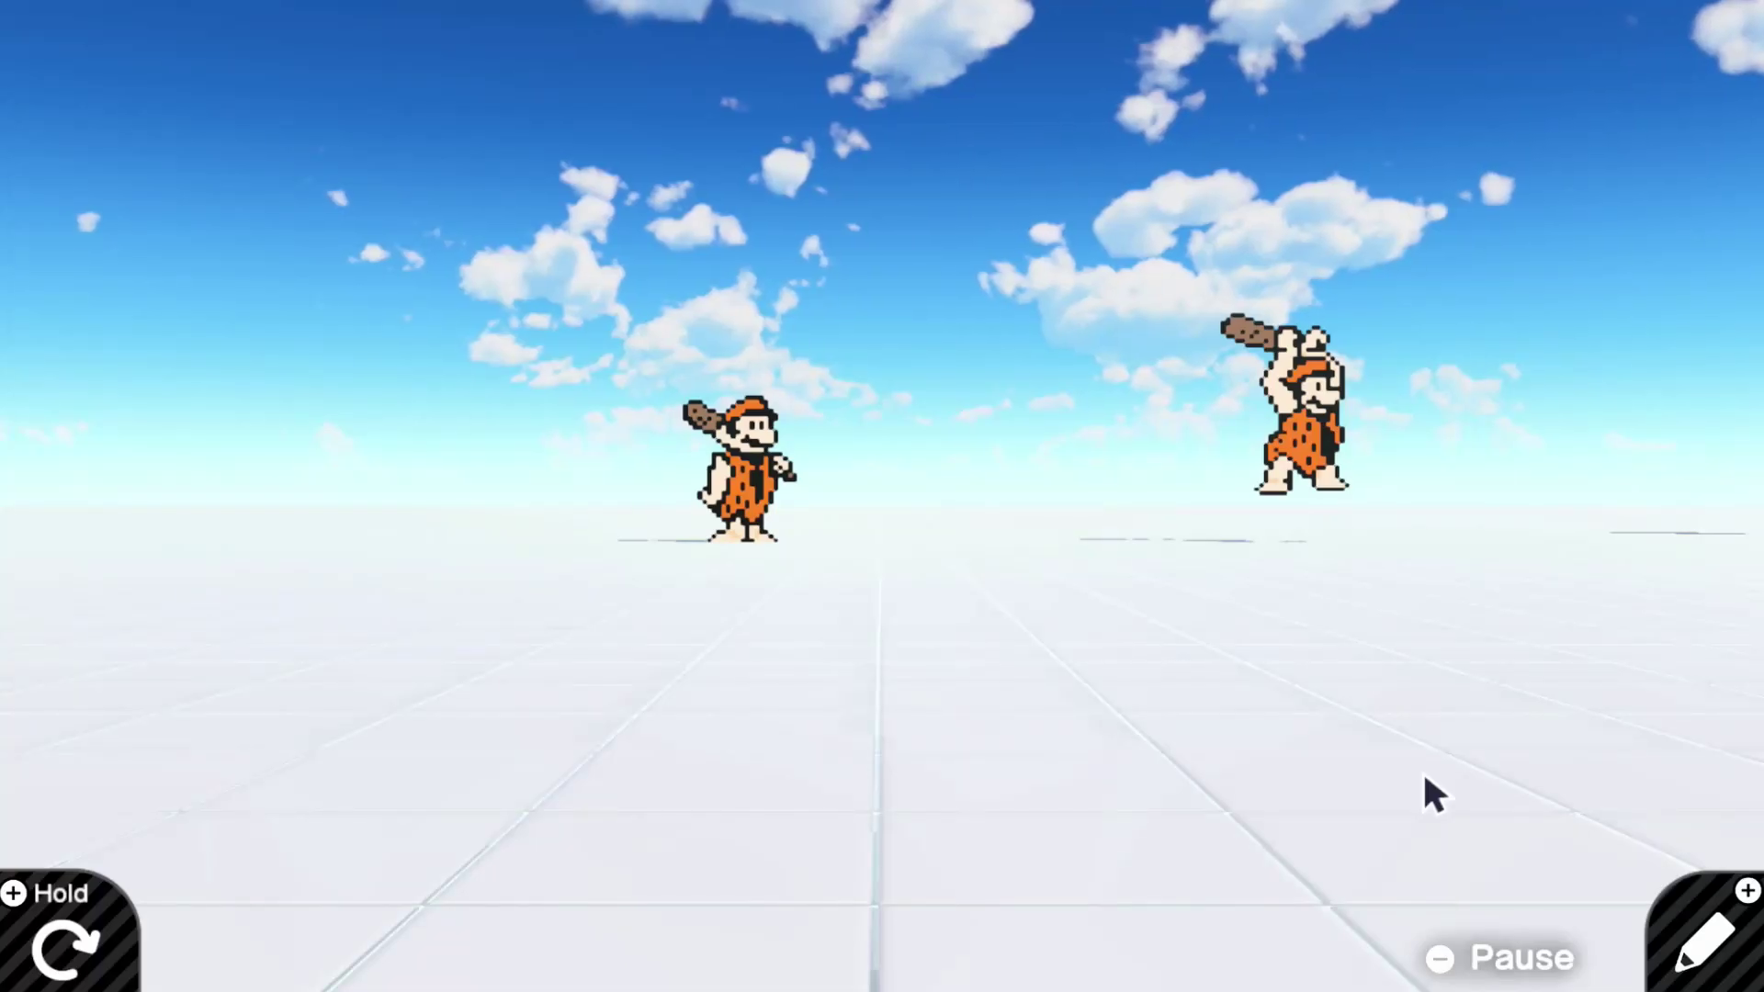
pyautogui.press('y')
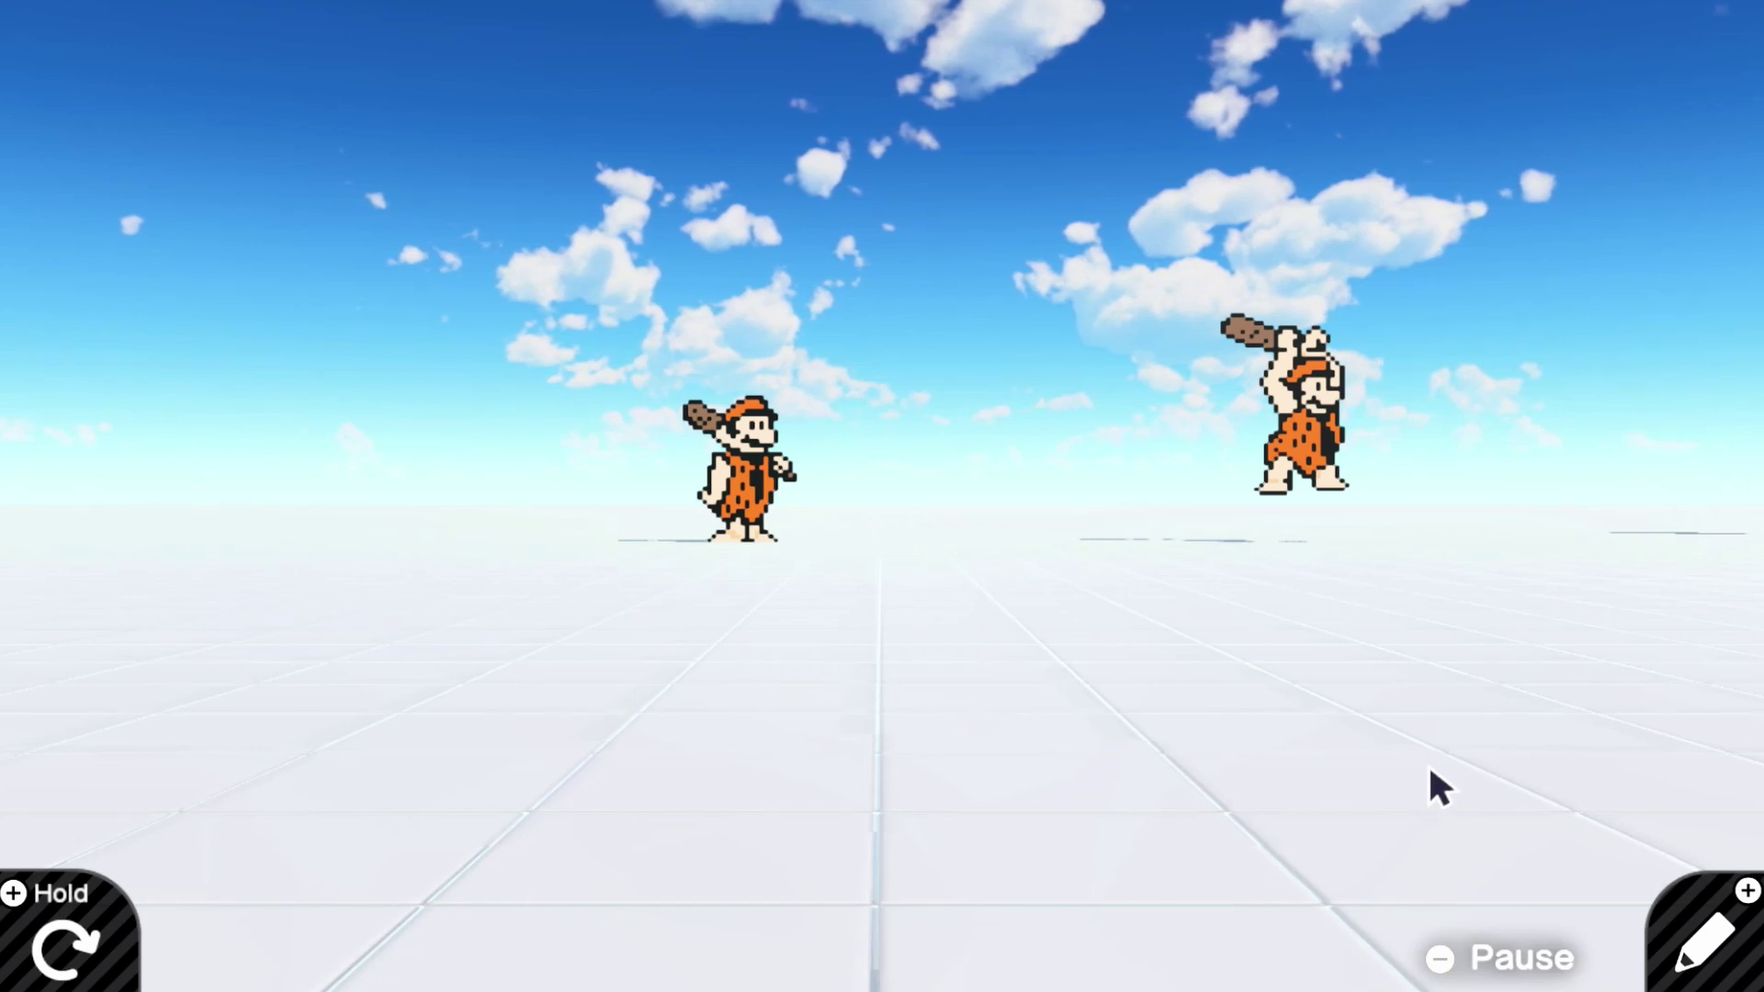
pyautogui.click(1673, 945)
# Step: Duplicate the Y Button nodon and place the copy directly below the original
pyautogui.hscroll(-3, 788, 570)
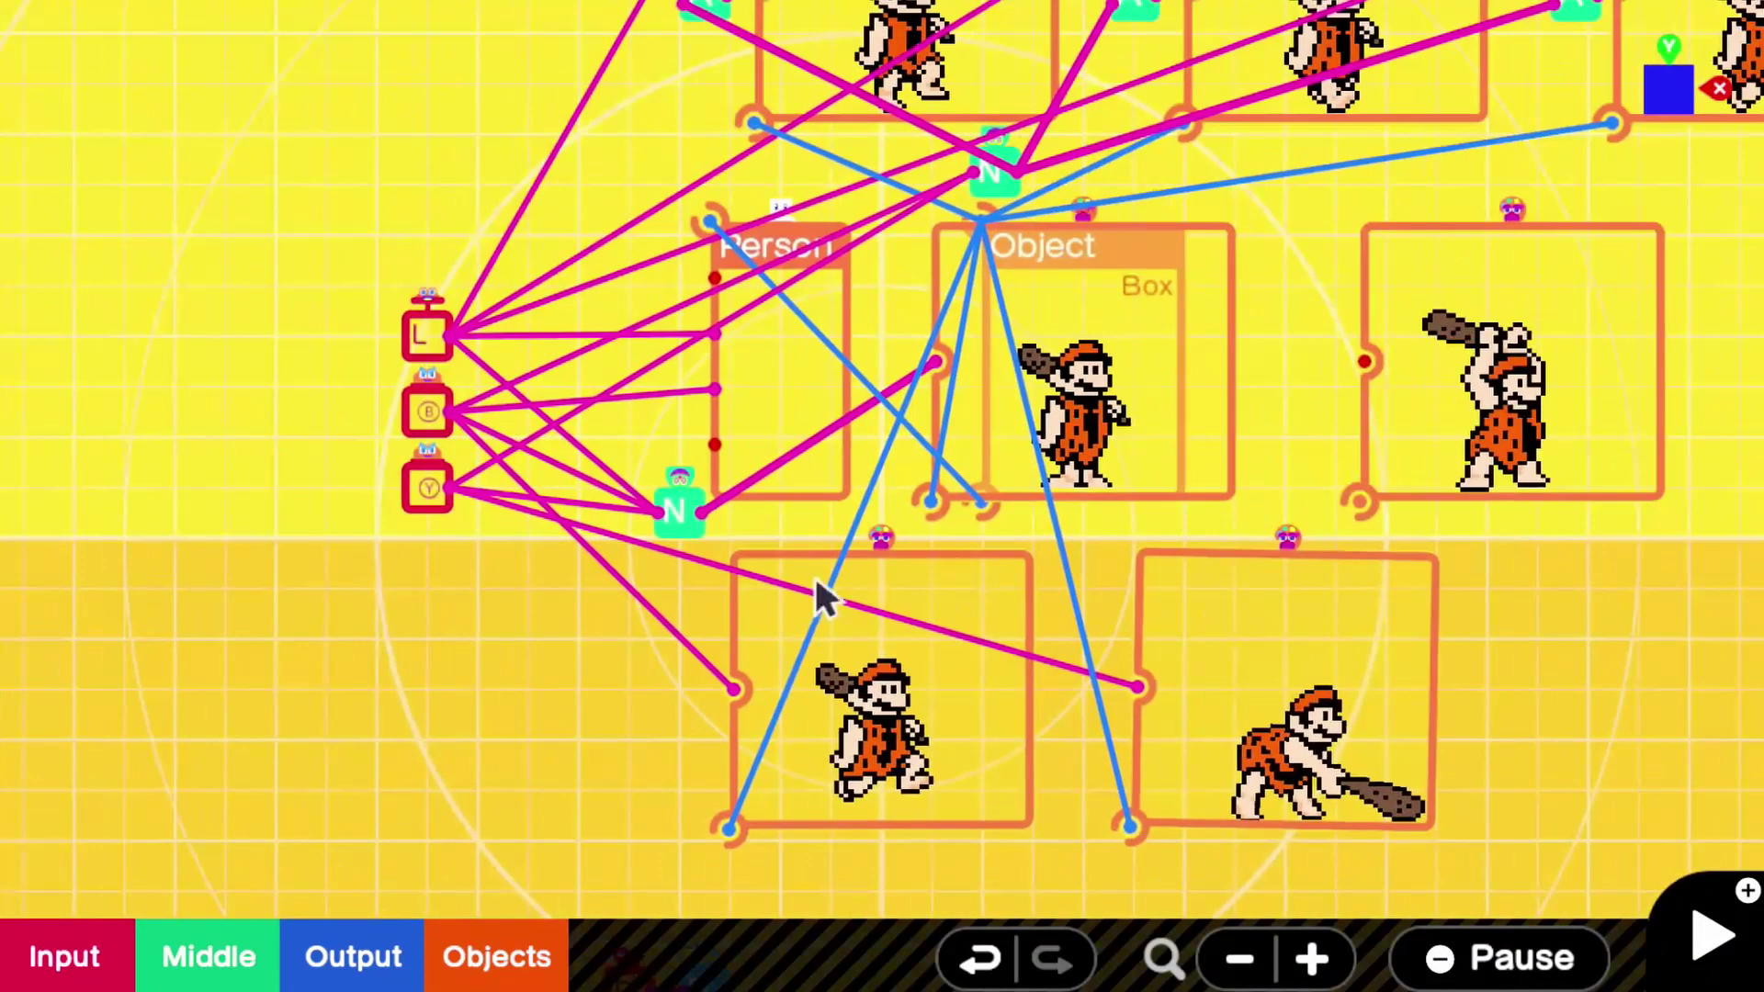
pyautogui.scroll(2, 815, 579)
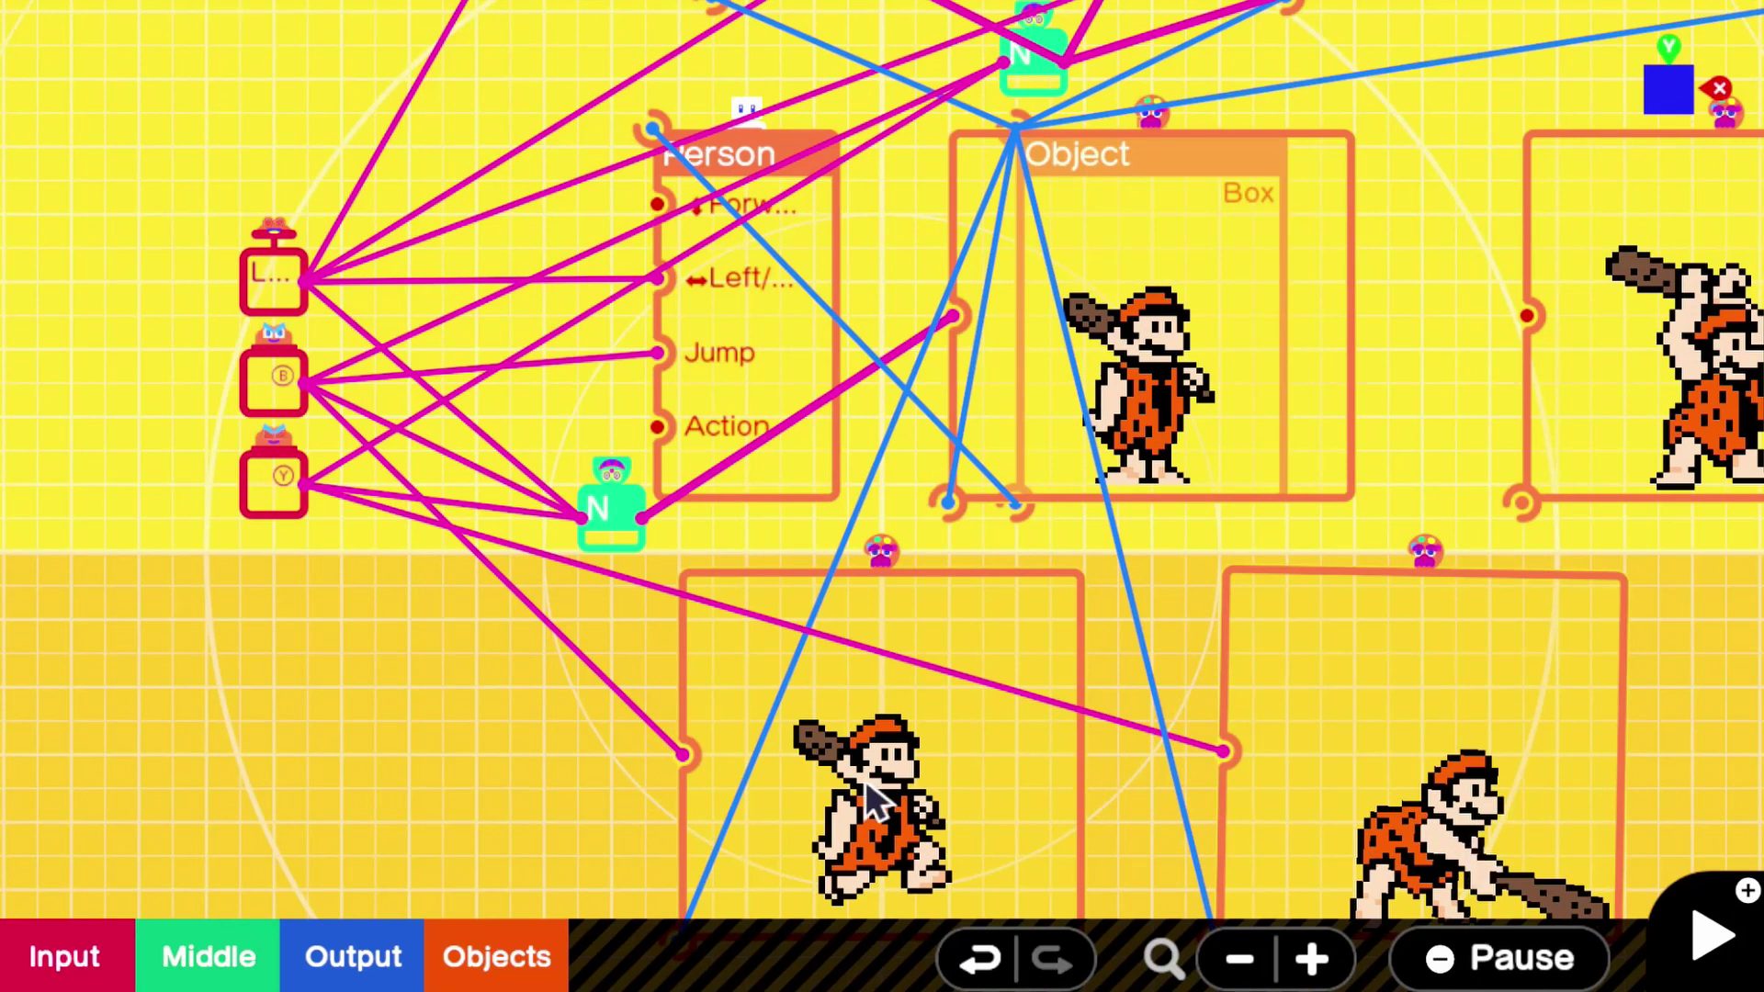
pyautogui.scroll(2, 696, 549)
pyautogui.hscroll(-3, 696, 550)
pyautogui.click(613, 507)
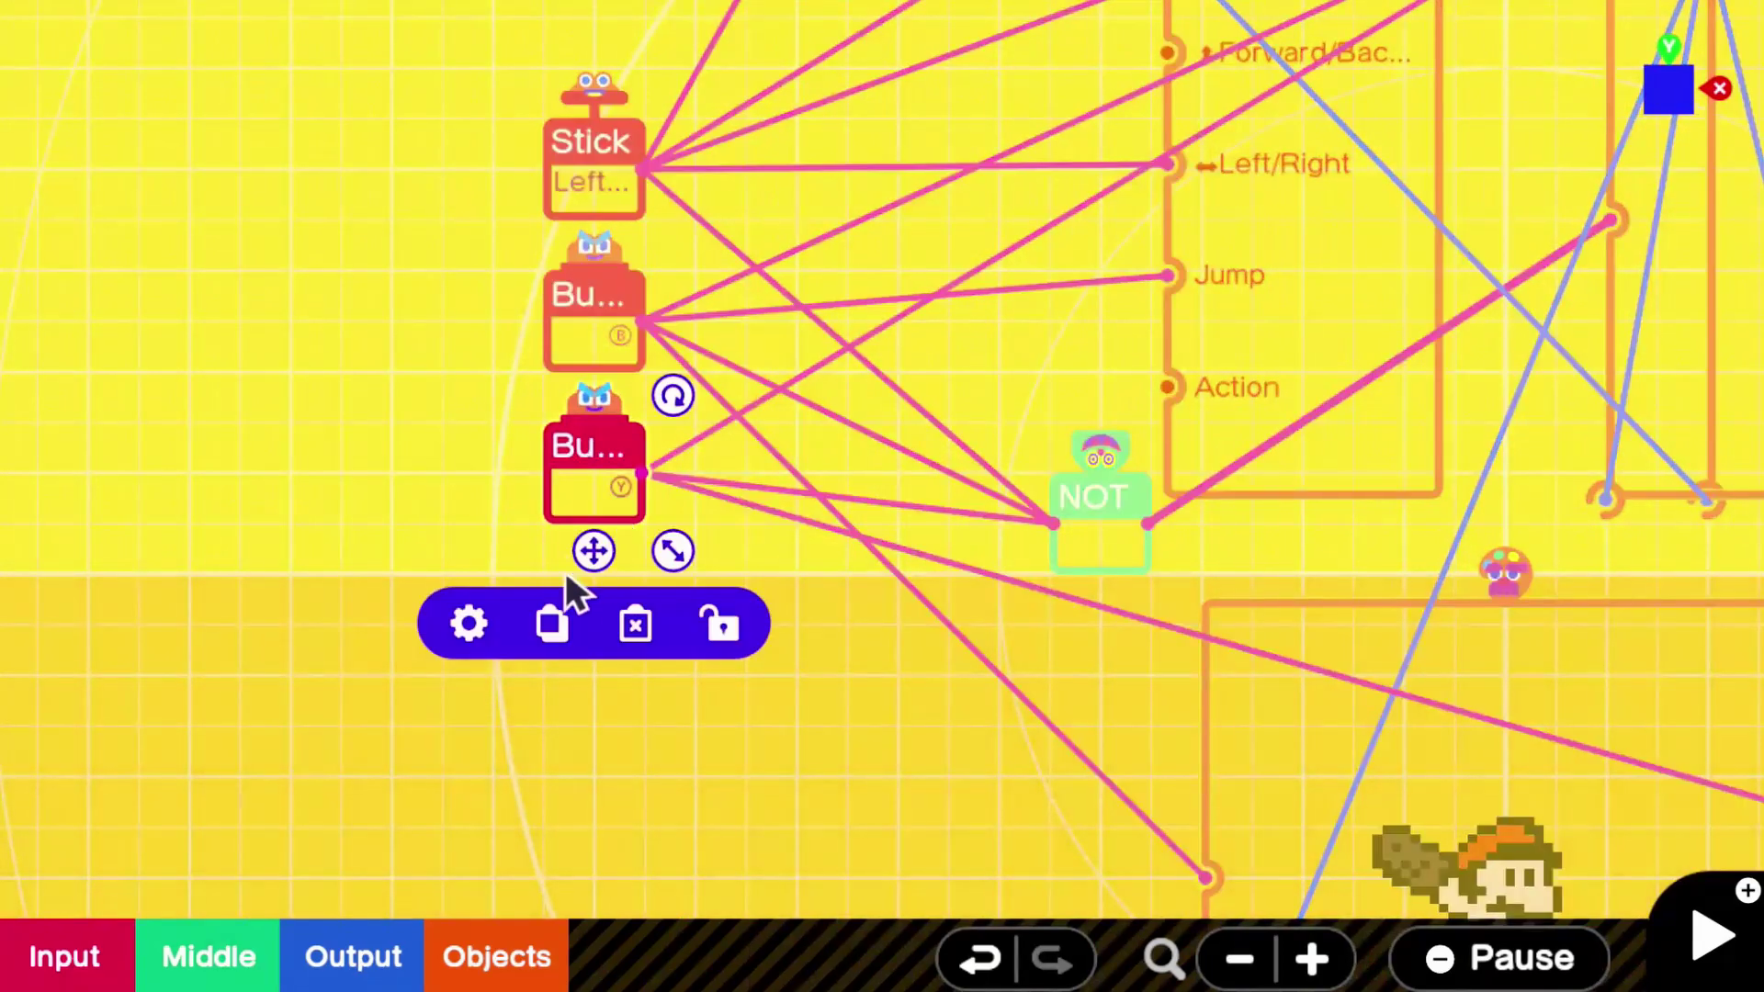
pyautogui.click(557, 614)
pyautogui.moveTo(643, 625); pyautogui.dragTo(618, 650)
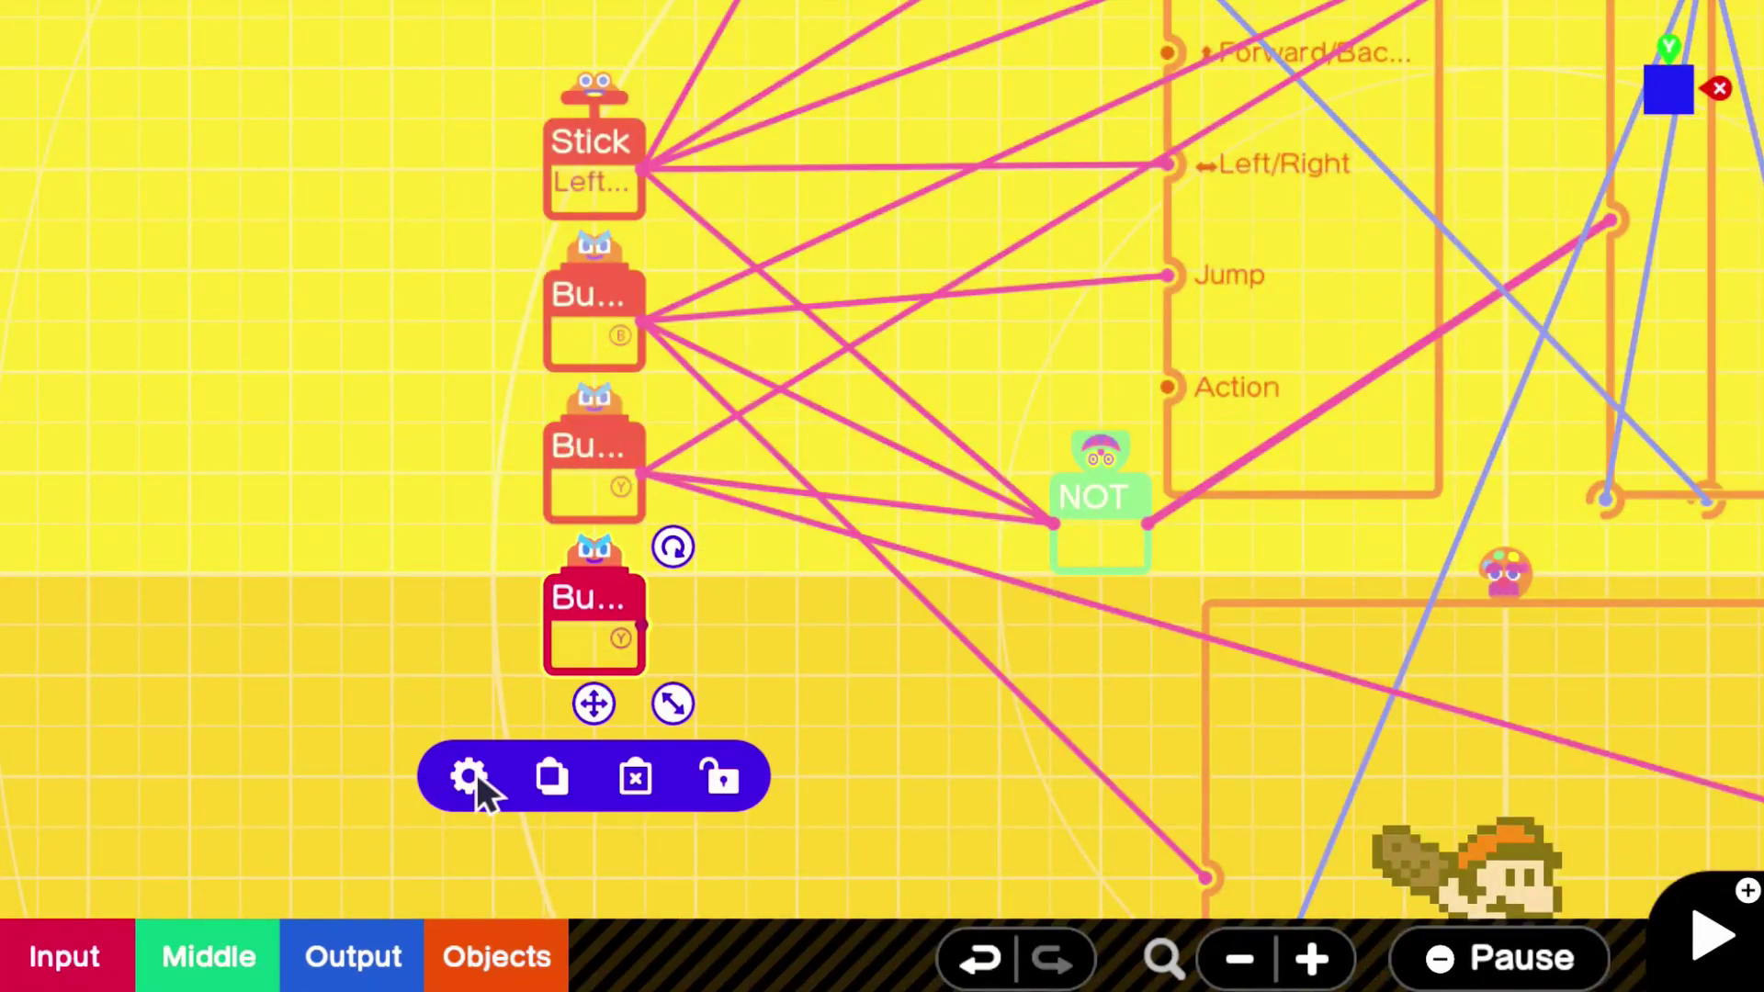
# Step: Set the duplicated Y Button nodon's output timing to On press
pyautogui.click(473, 775)
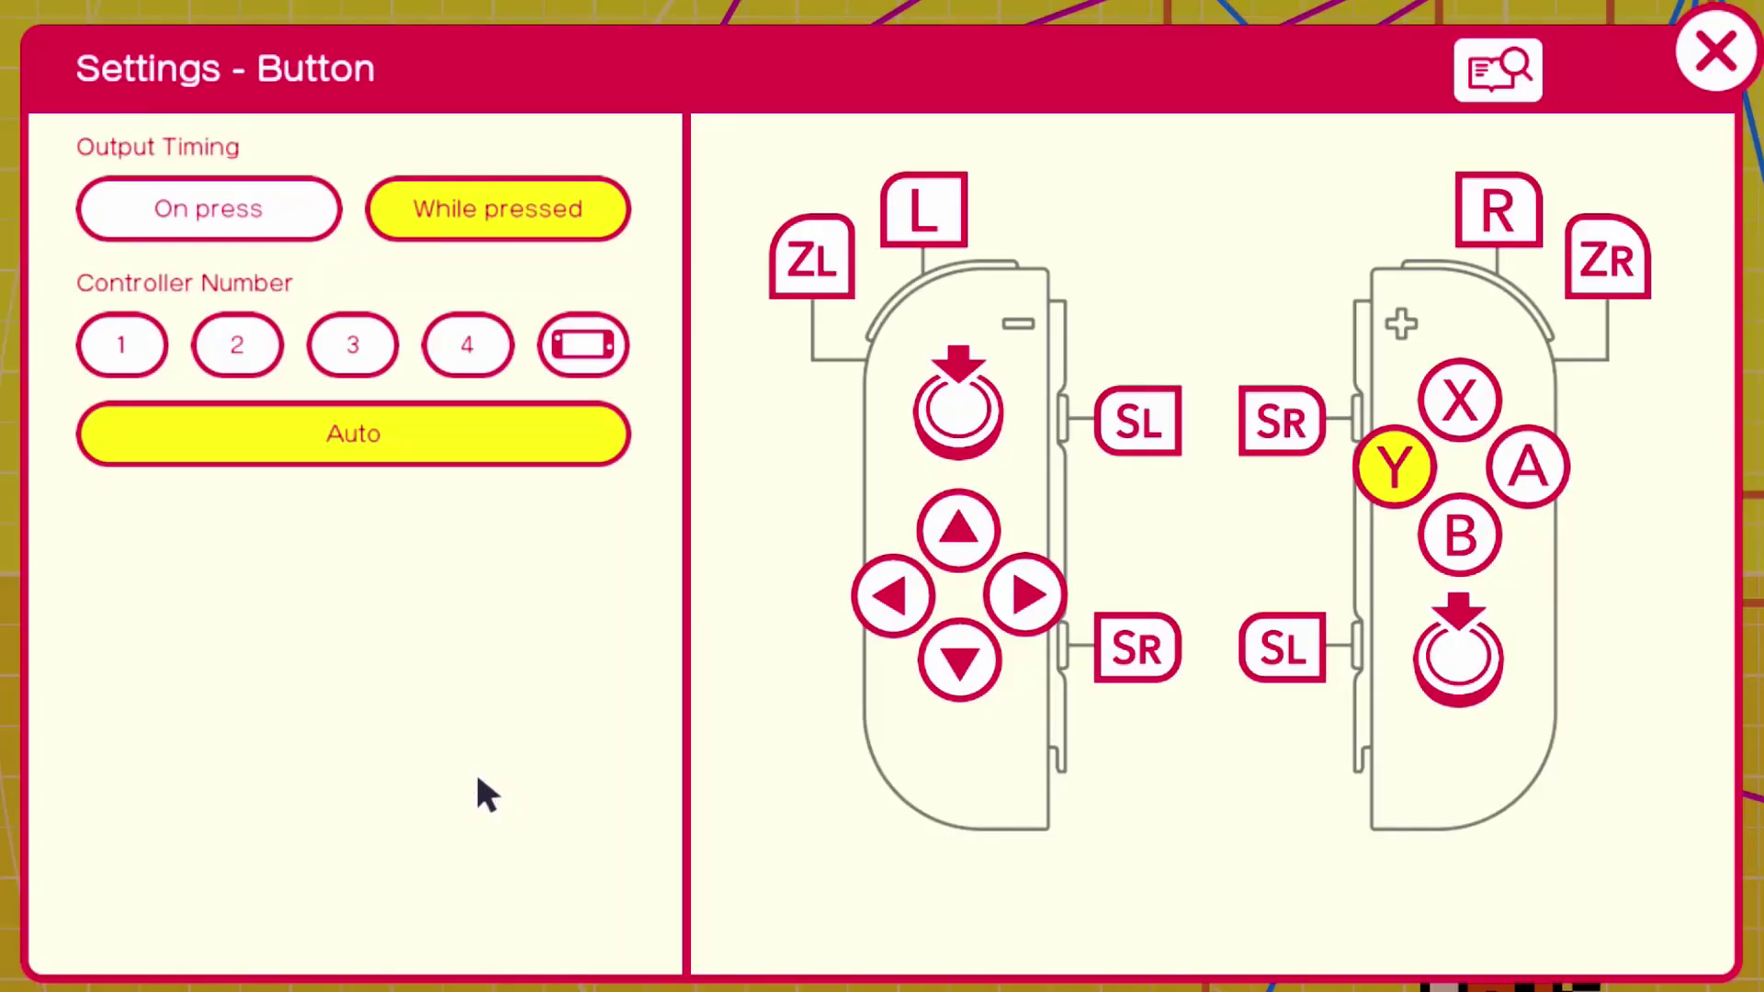
pyautogui.click(195, 208)
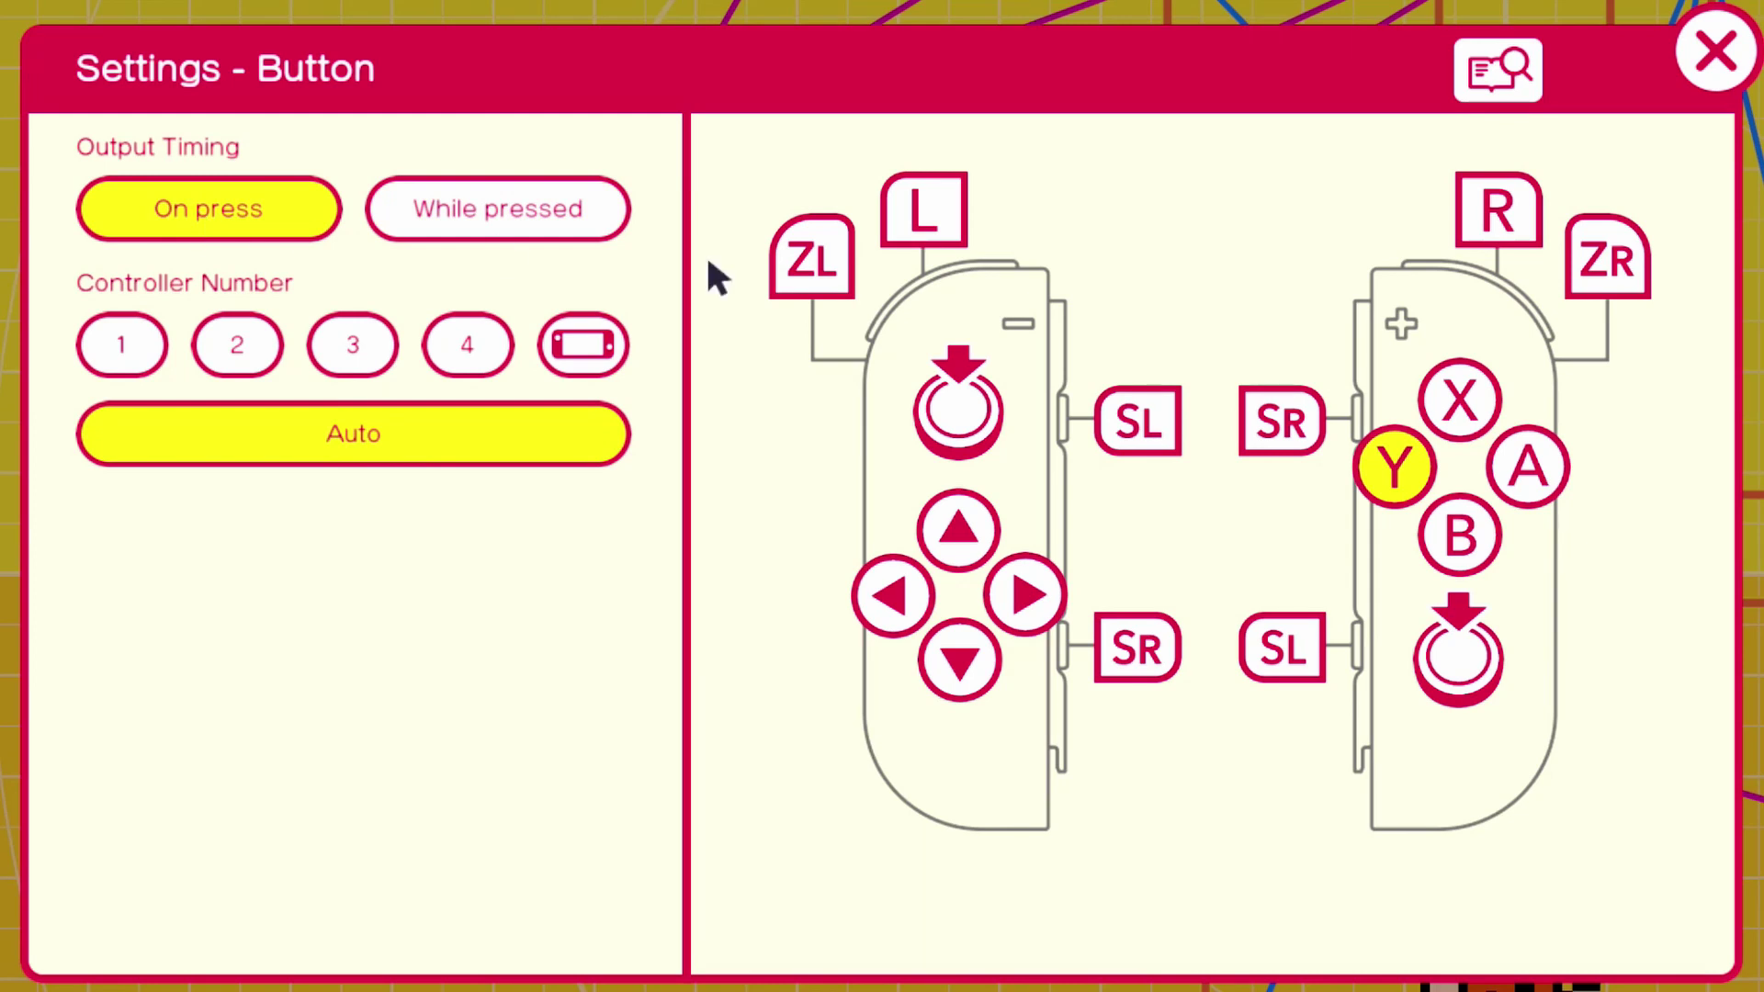
pyautogui.click(1716, 55)
pyautogui.click(748, 642)
# Step: Add a Timer nodon and place it just beside the duplicated Y Button nodon
pyautogui.scroll(2, 643, 652)
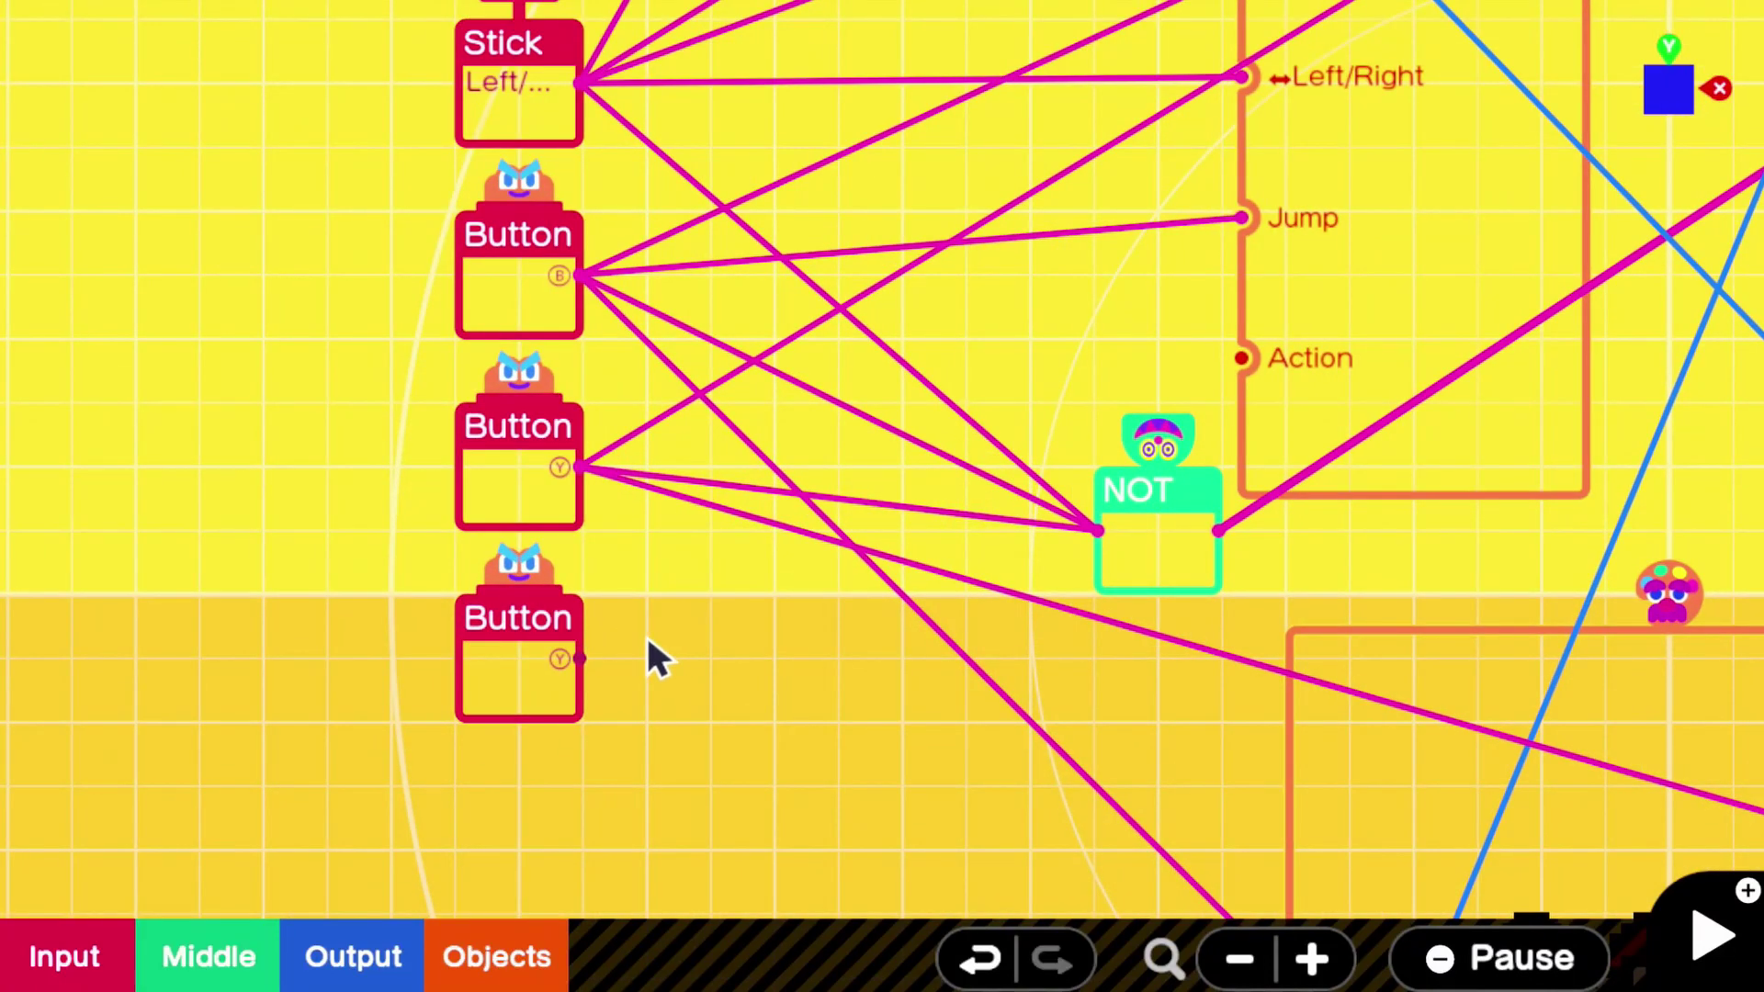
pyautogui.scroll(-2, 791, 700)
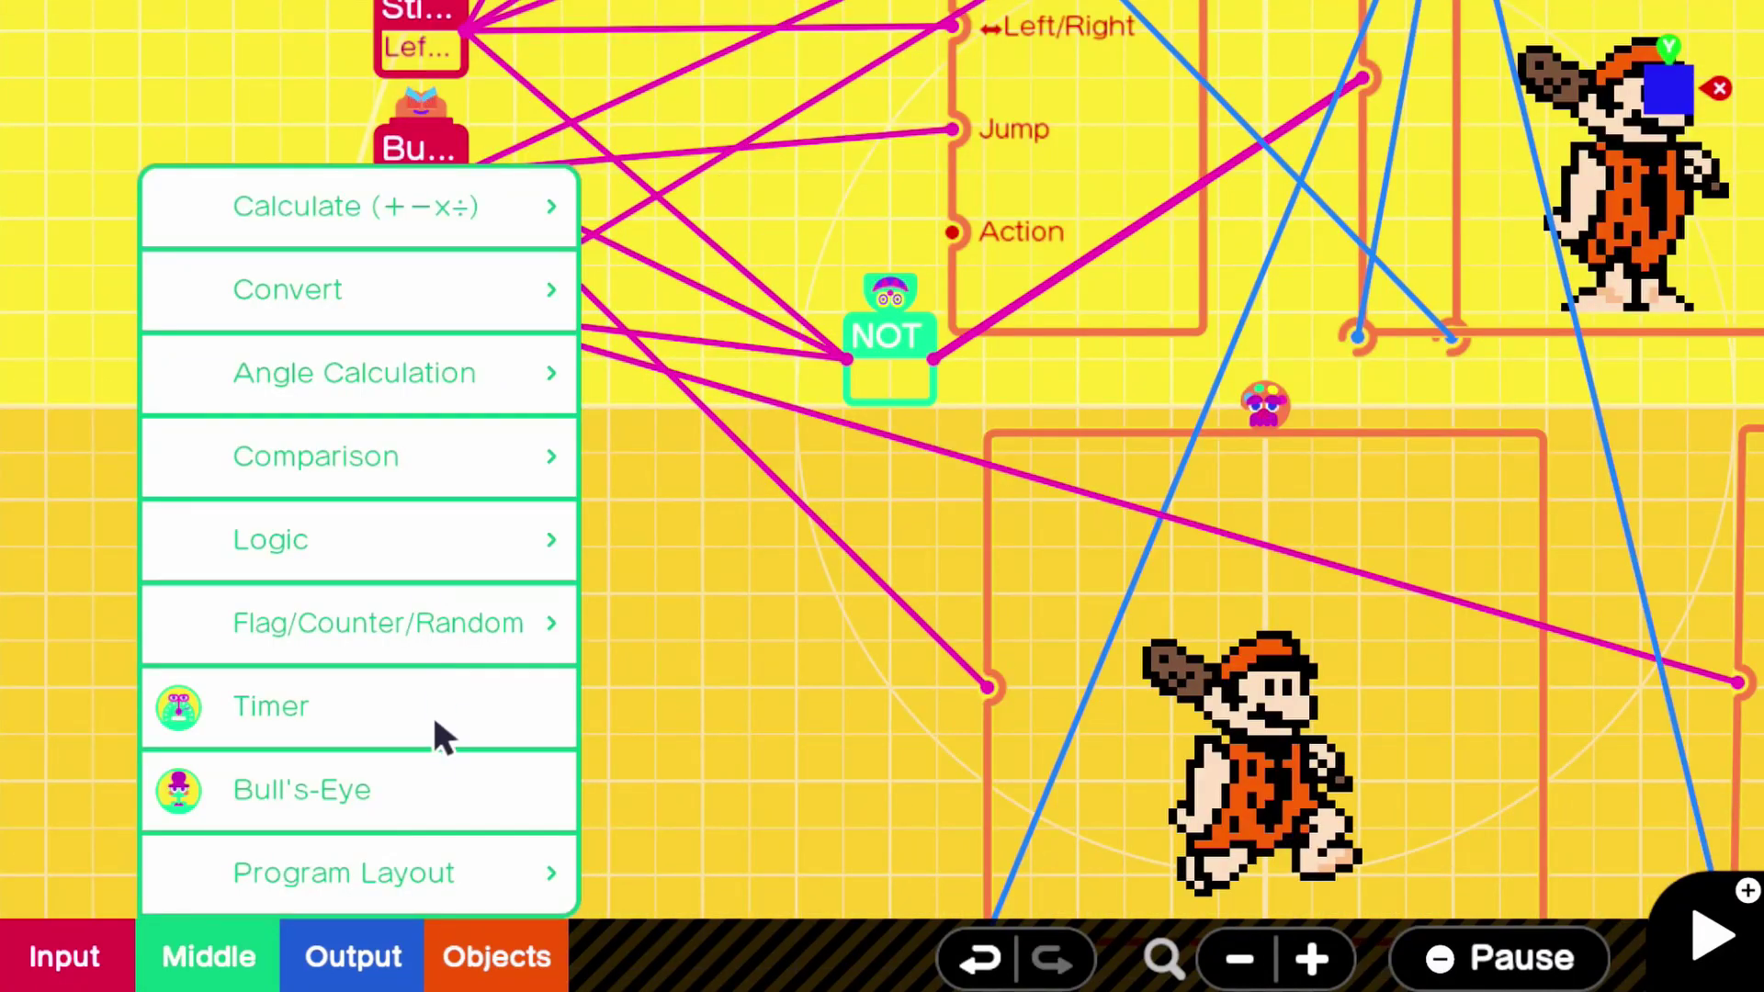
pyautogui.click(434, 719)
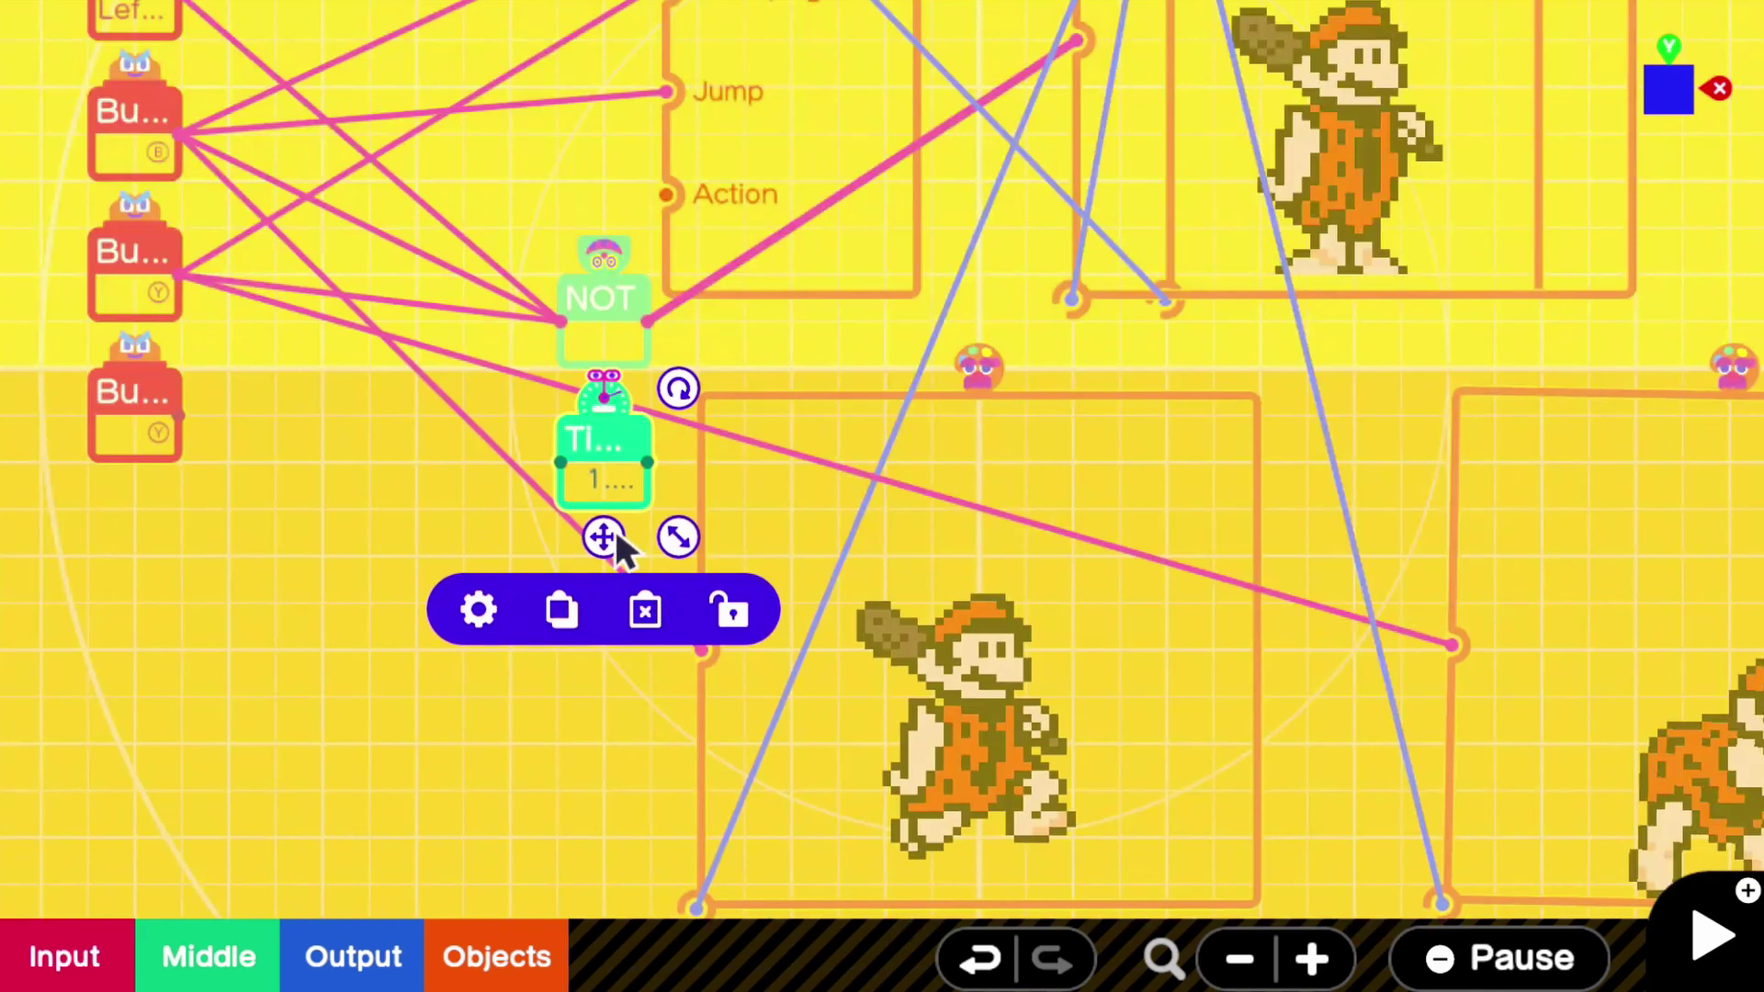
pyautogui.moveTo(616, 542); pyautogui.dragTo(277, 477)
# Step: Set the Timer nodon to output after 0.00 seconds and continue its output for 0.10 seconds
pyautogui.click(151, 562)
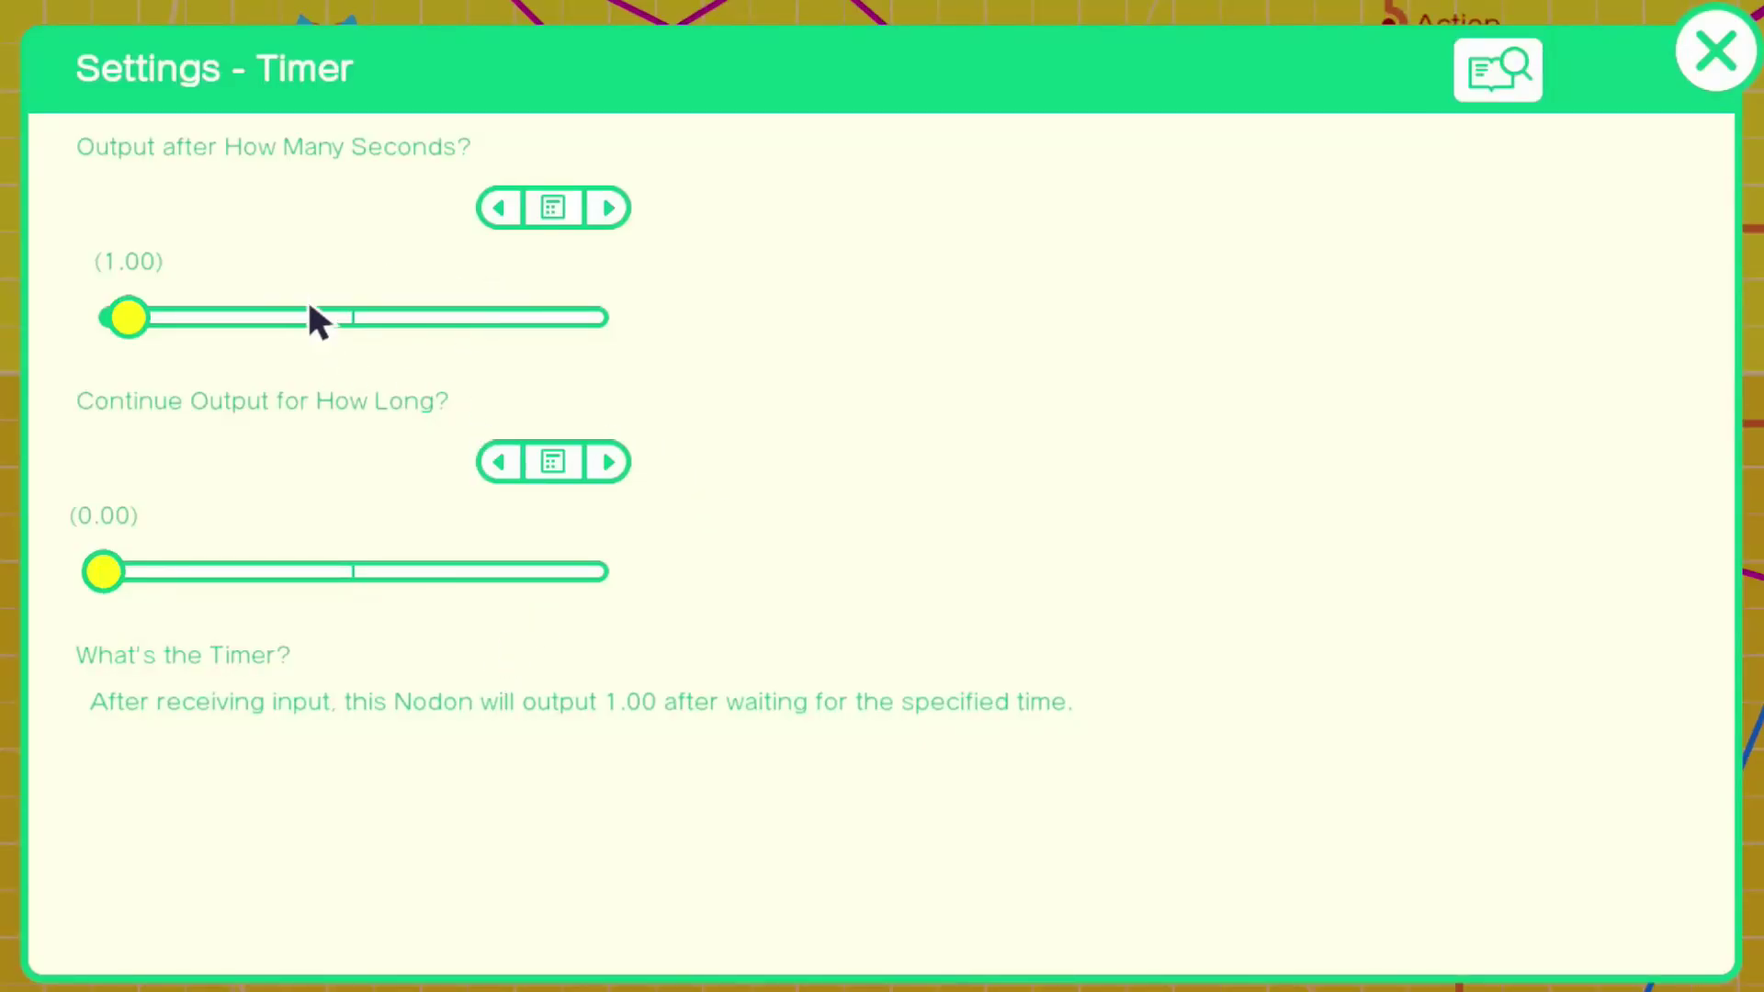
pyautogui.click(500, 208)
pyautogui.click(553, 459)
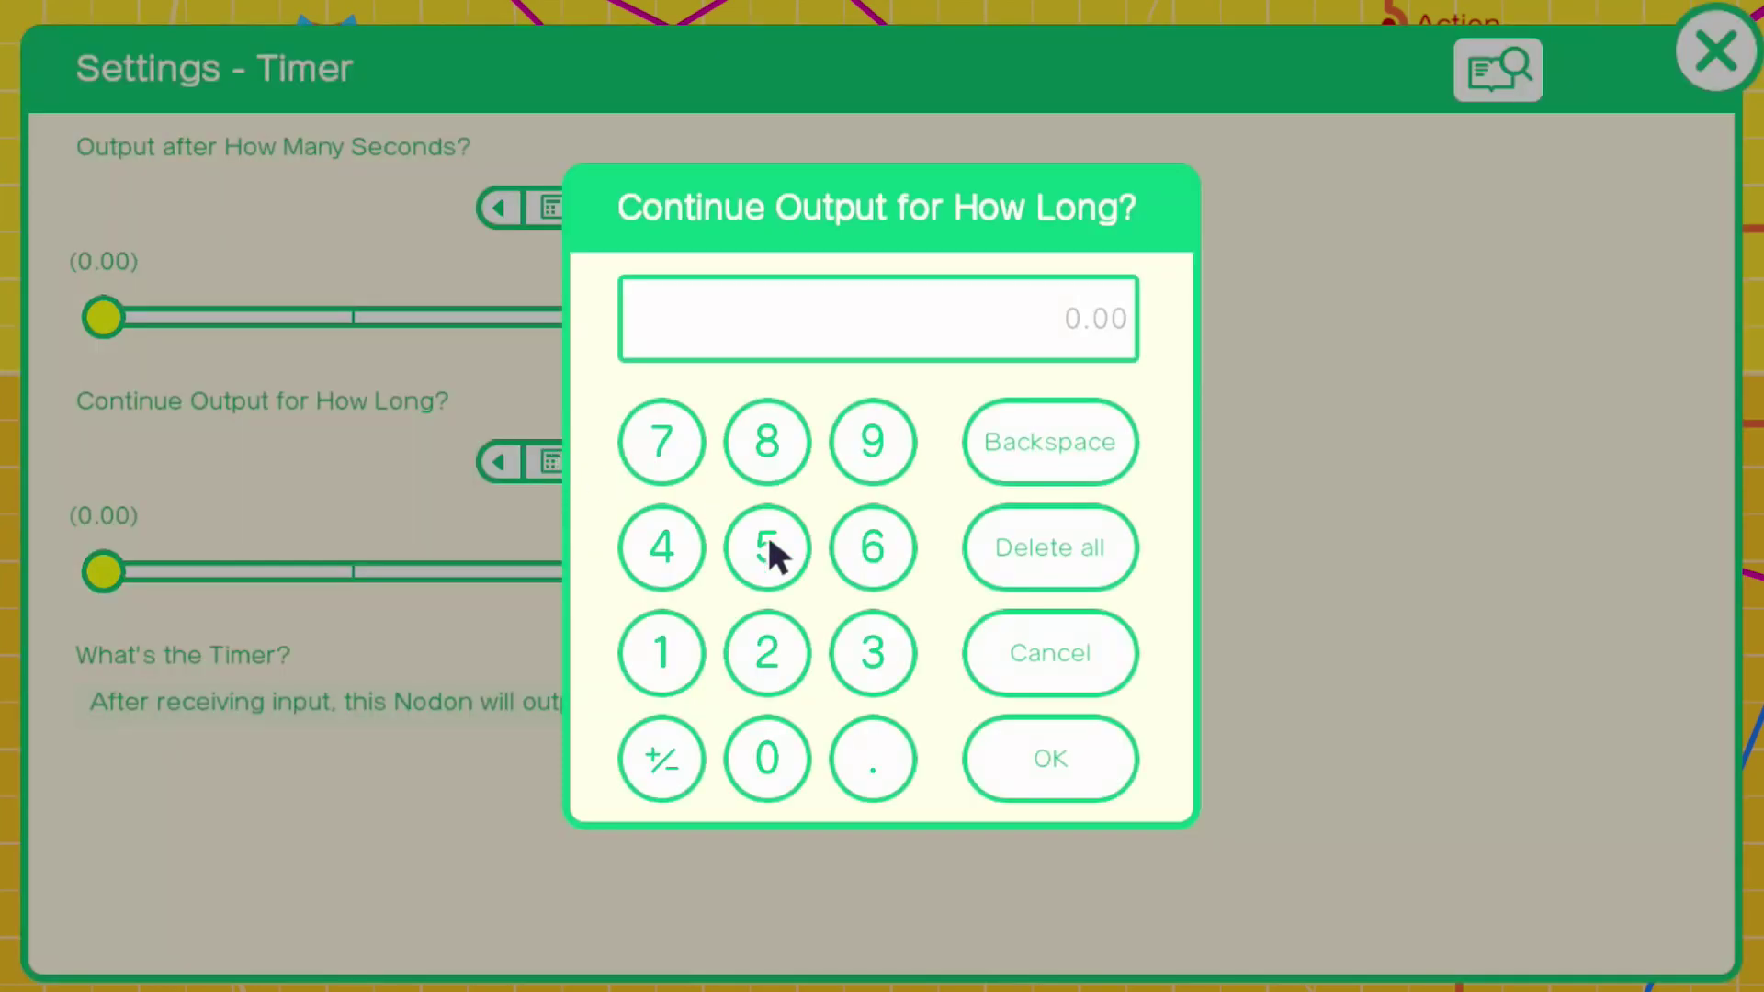
pyautogui.click(847, 763)
pyautogui.click(688, 675)
pyautogui.click(1065, 751)
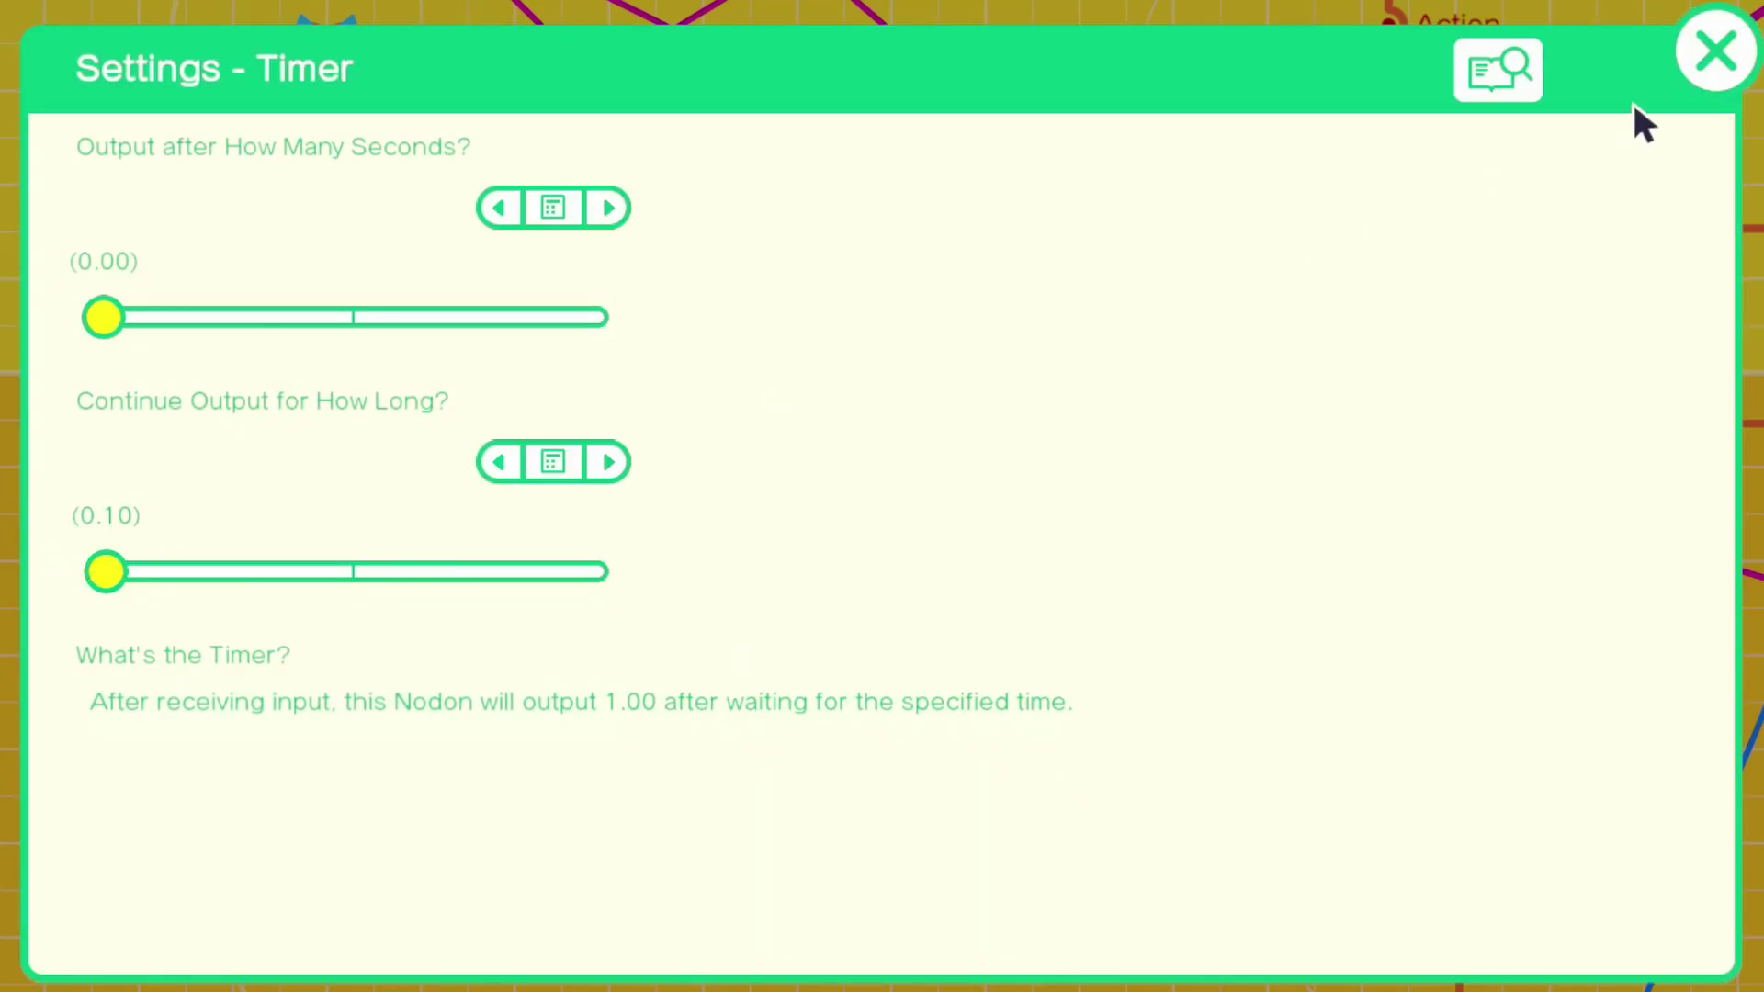
pyautogui.click(1679, 77)
# Step: Wire the duplicated Y Button nodon through the Timer to the input of the raised-club caveman texture
pyautogui.scroll(-2, 957, 378)
pyautogui.moveTo(576, 479); pyautogui.dragTo(644, 478)
pyautogui.scroll(-6, 966, 584)
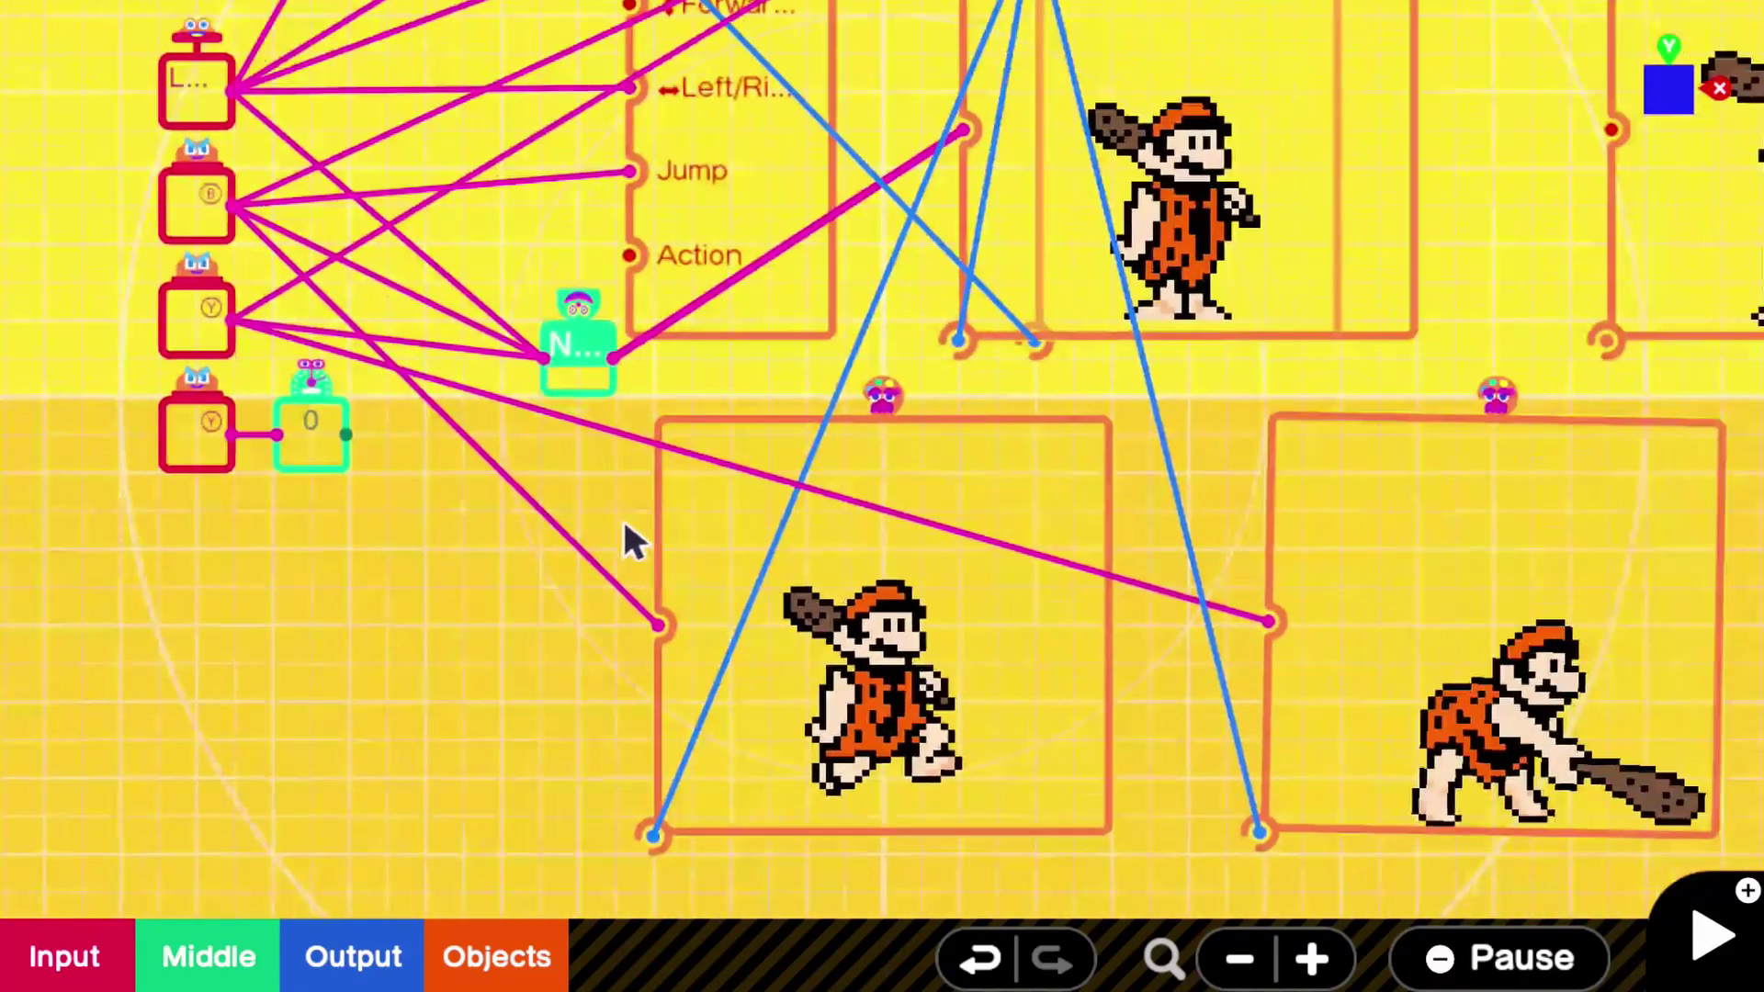
pyautogui.scroll(-3, 625, 526)
pyautogui.moveTo(608, 560); pyautogui.dragTo(542, 695)
pyautogui.moveTo(470, 590); pyautogui.dragTo(1279, 441)
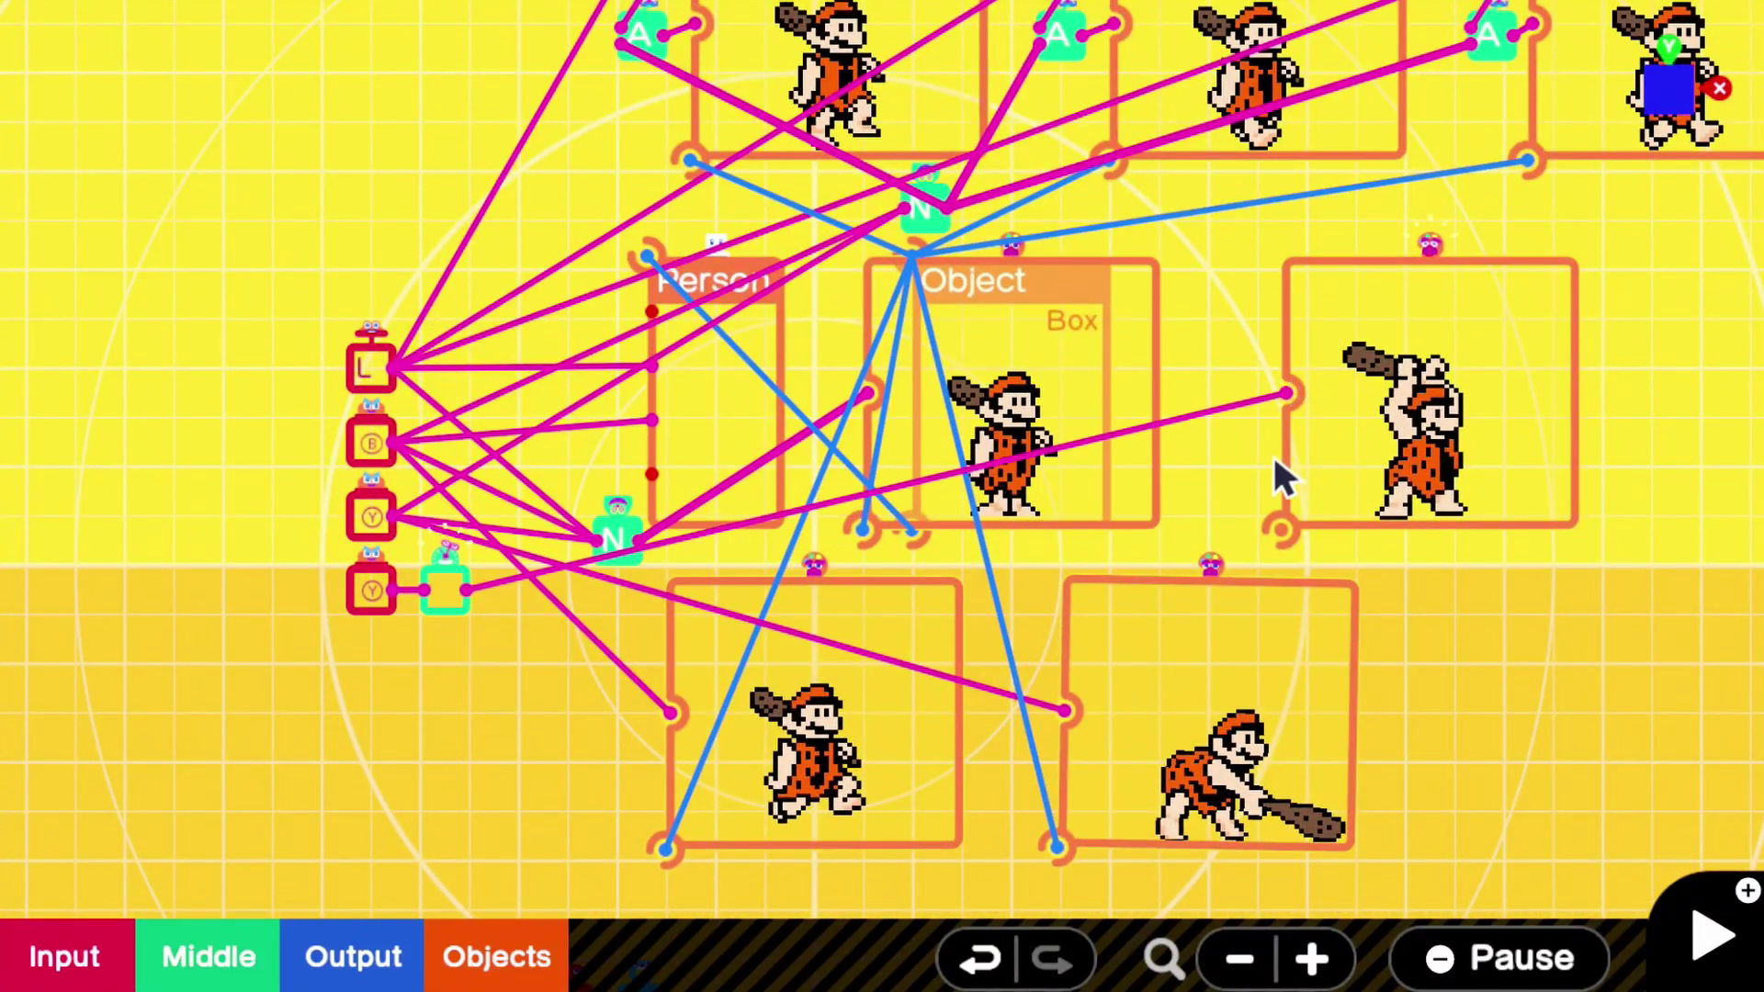
# Step: Attach the raised-club caveman's connection point to the box Object and playtest jumping, walking and attacking
pyautogui.moveTo(1277, 528); pyautogui.dragTo(917, 280)
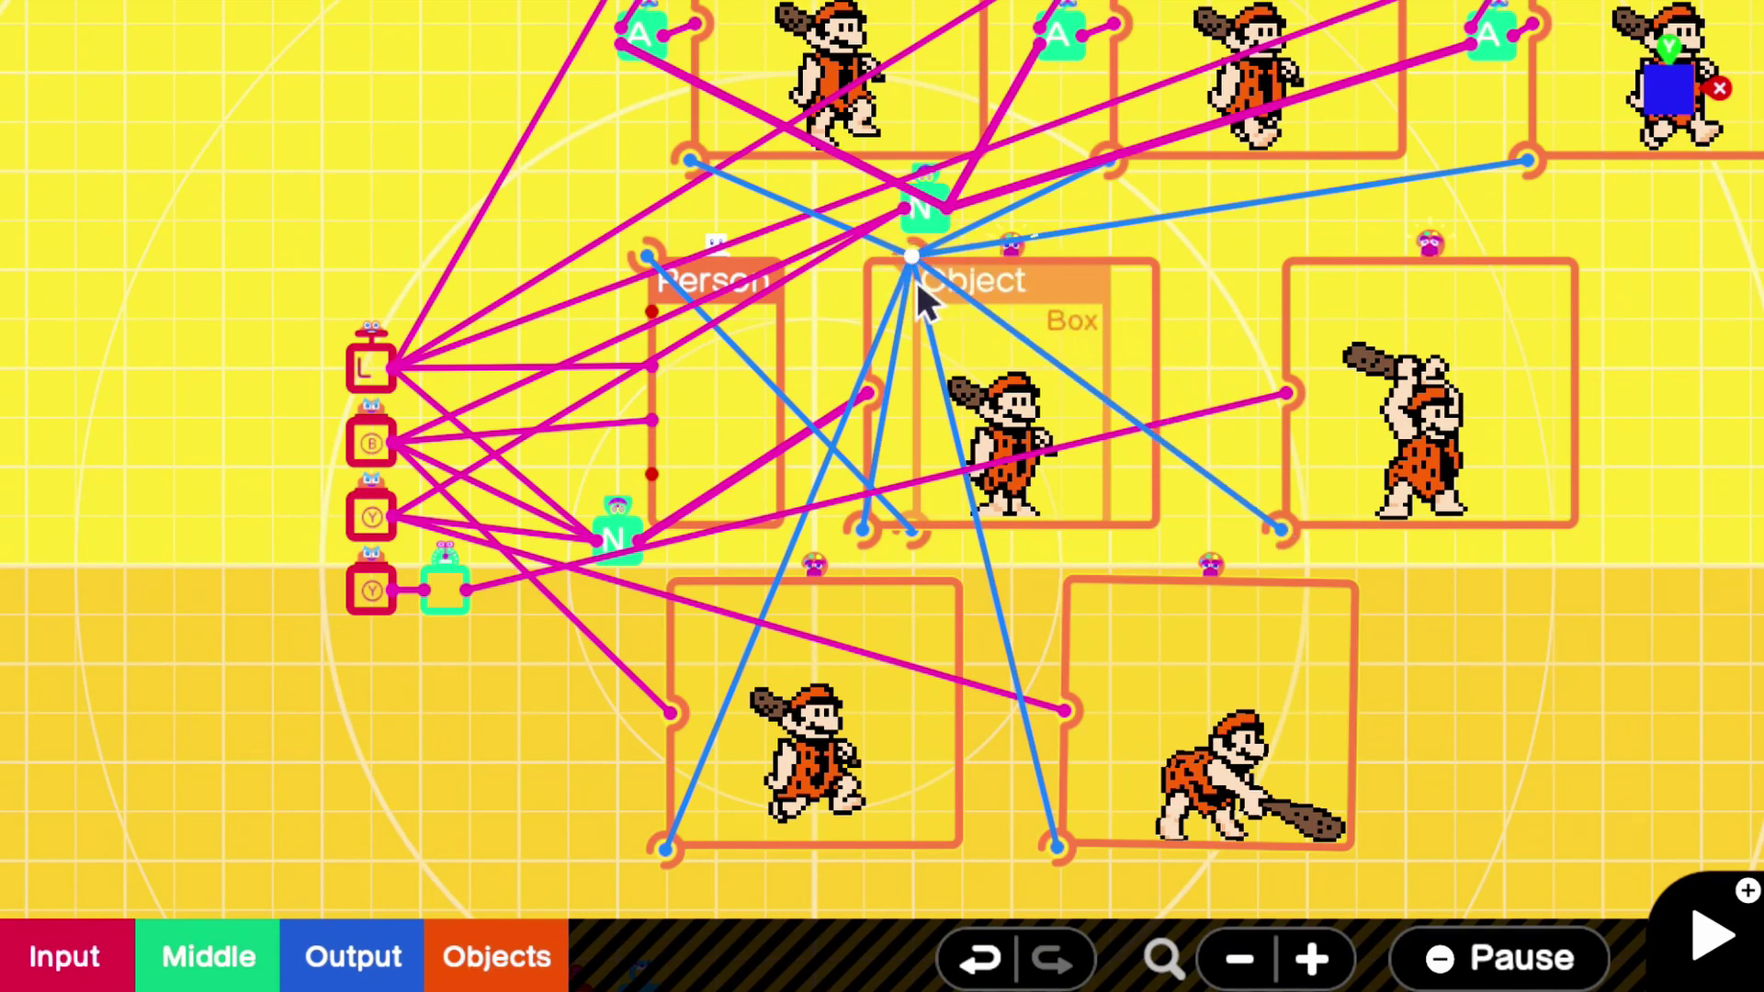
pyautogui.click(1663, 930)
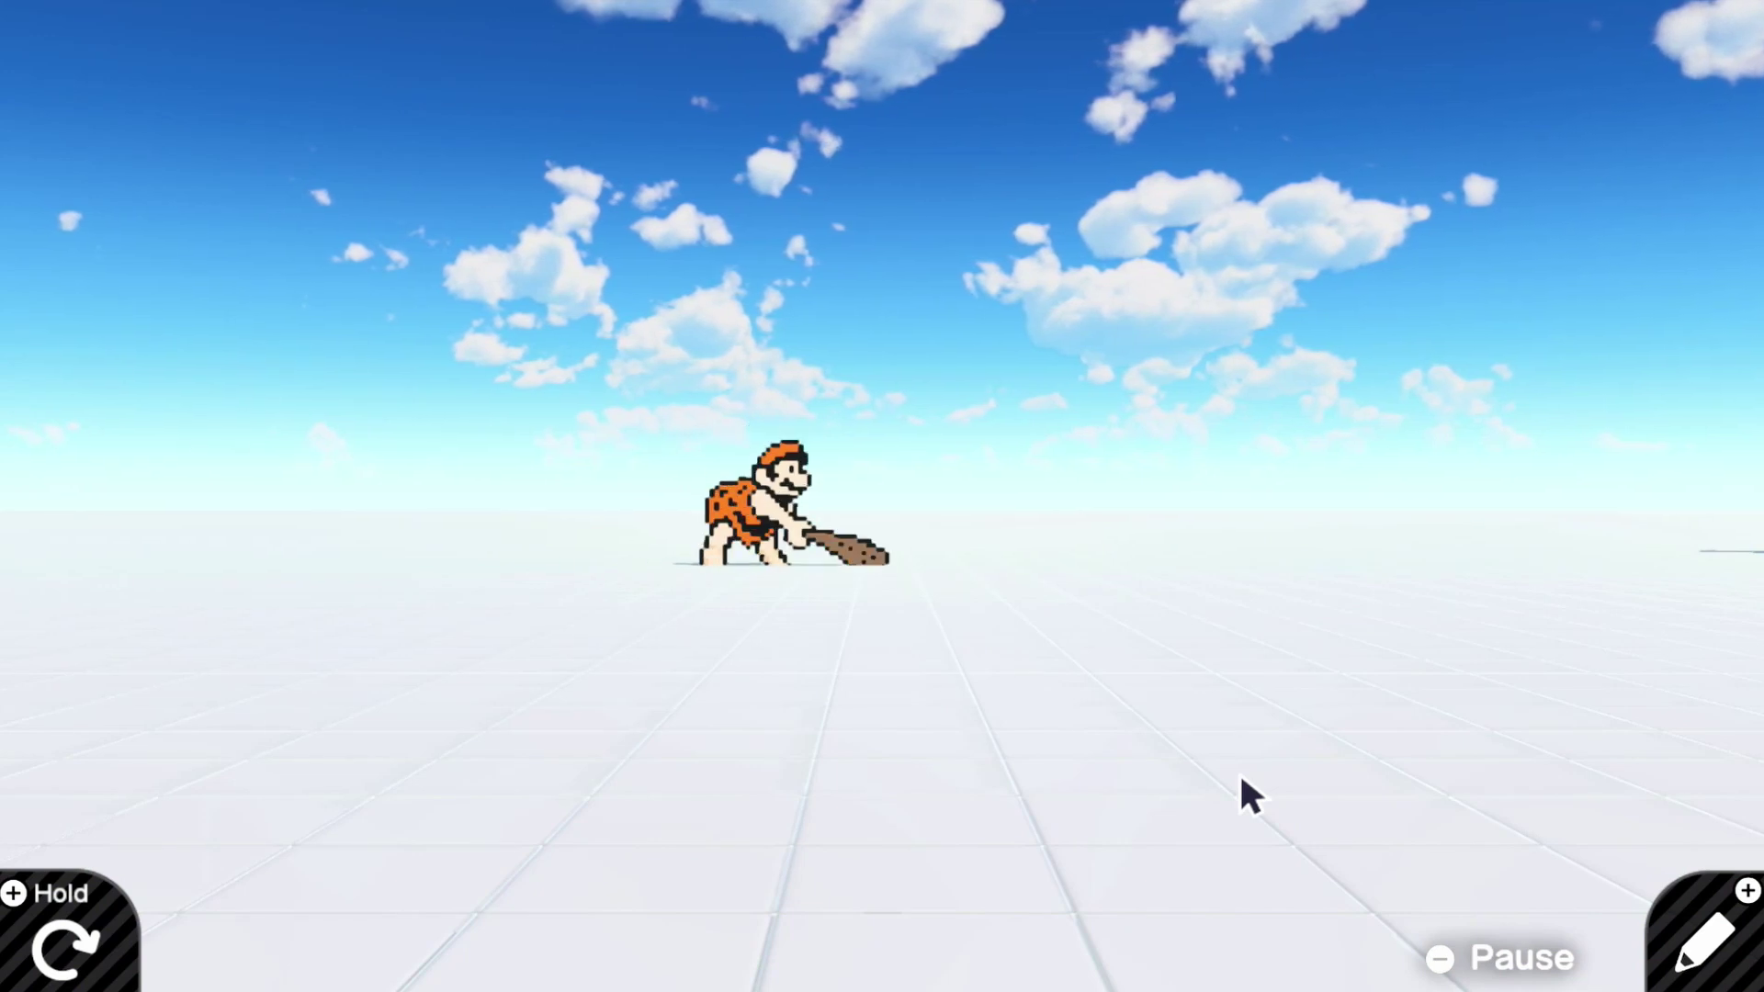
pyautogui.press('space')
pyautogui.press('Right')
pyautogui.press('x')
pyautogui.press('Left')
pyautogui.press('space')
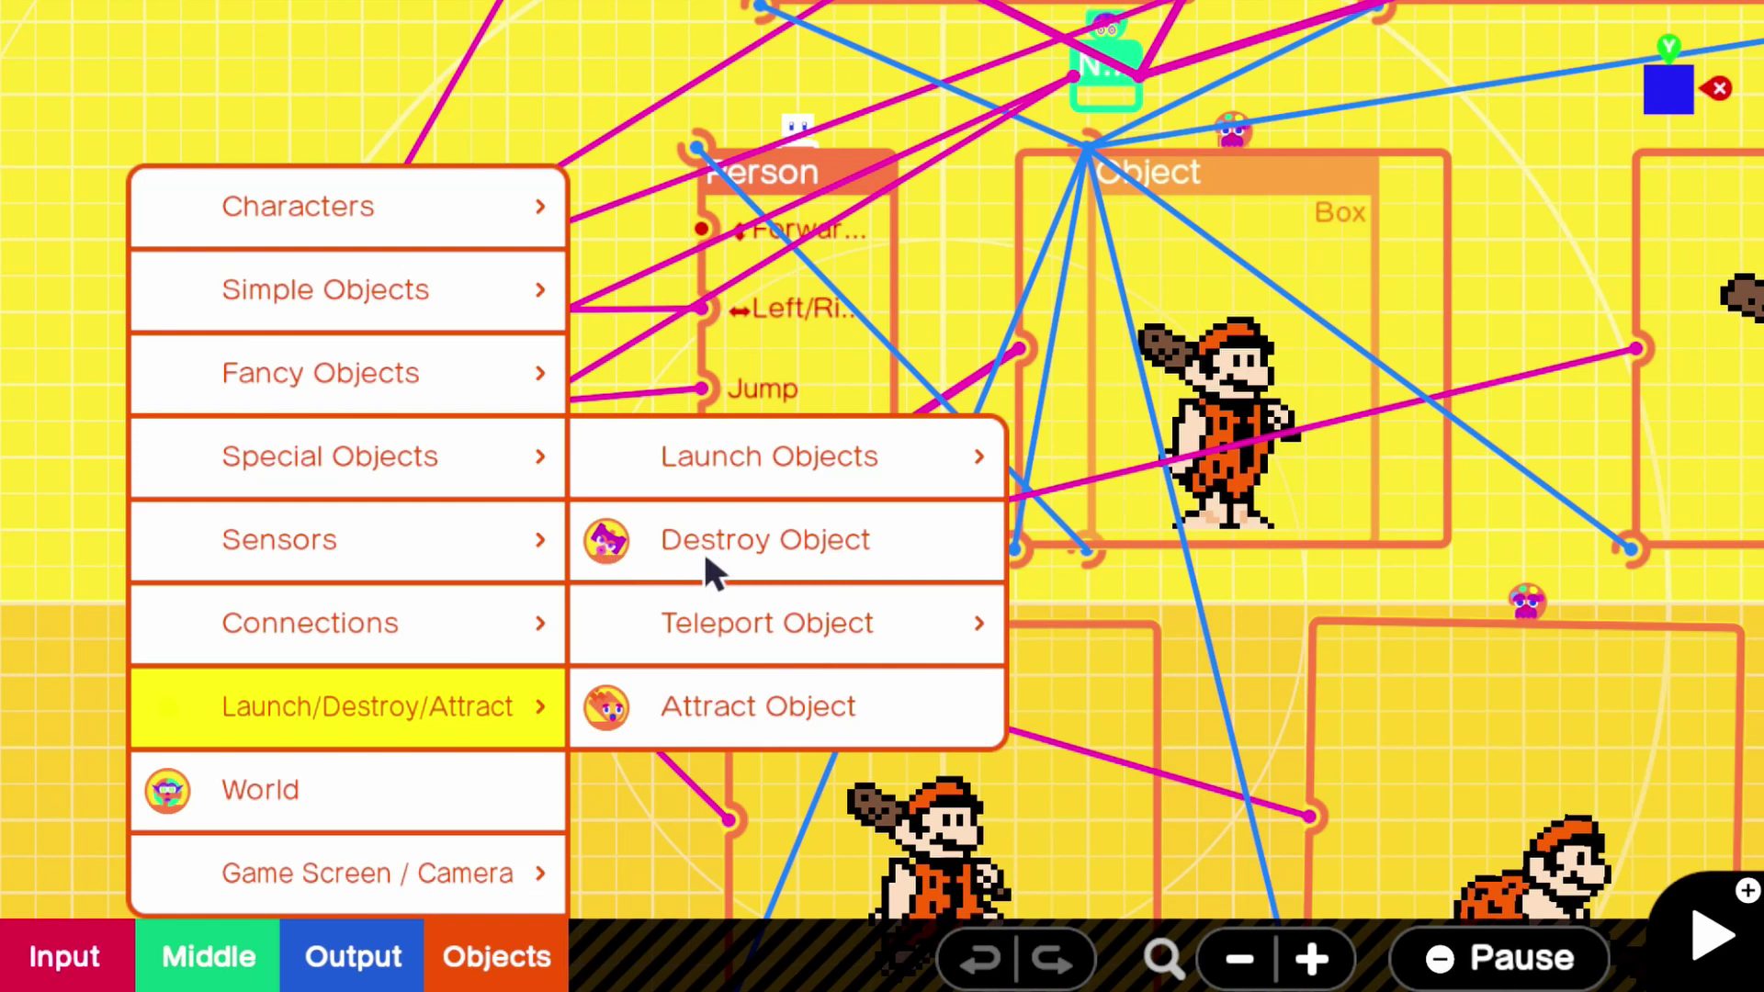
# Step: Add a Destroy Object nodon and place it beside the lower part of the Person nodon
pyautogui.click(814, 454)
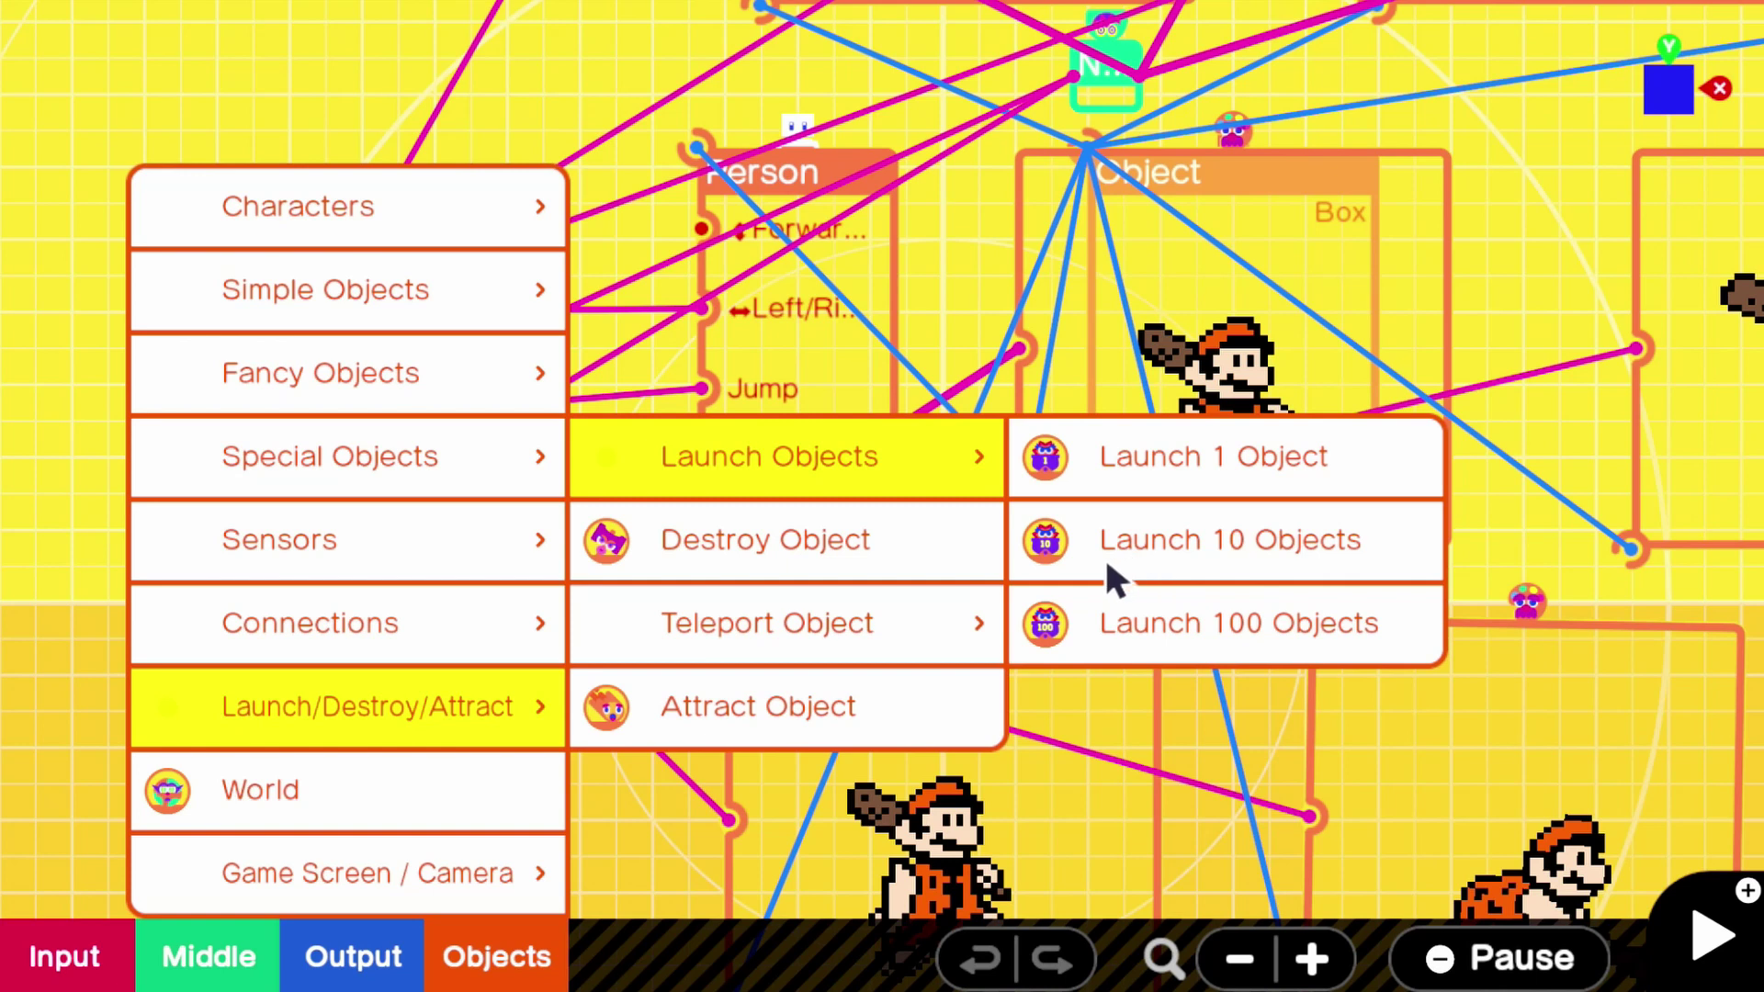
pyautogui.click(898, 551)
pyautogui.moveTo(951, 563)
pyautogui.mouseDown()
pyautogui.moveTo(954, 620)
pyautogui.moveTo(922, 578)
pyautogui.mouseUp()
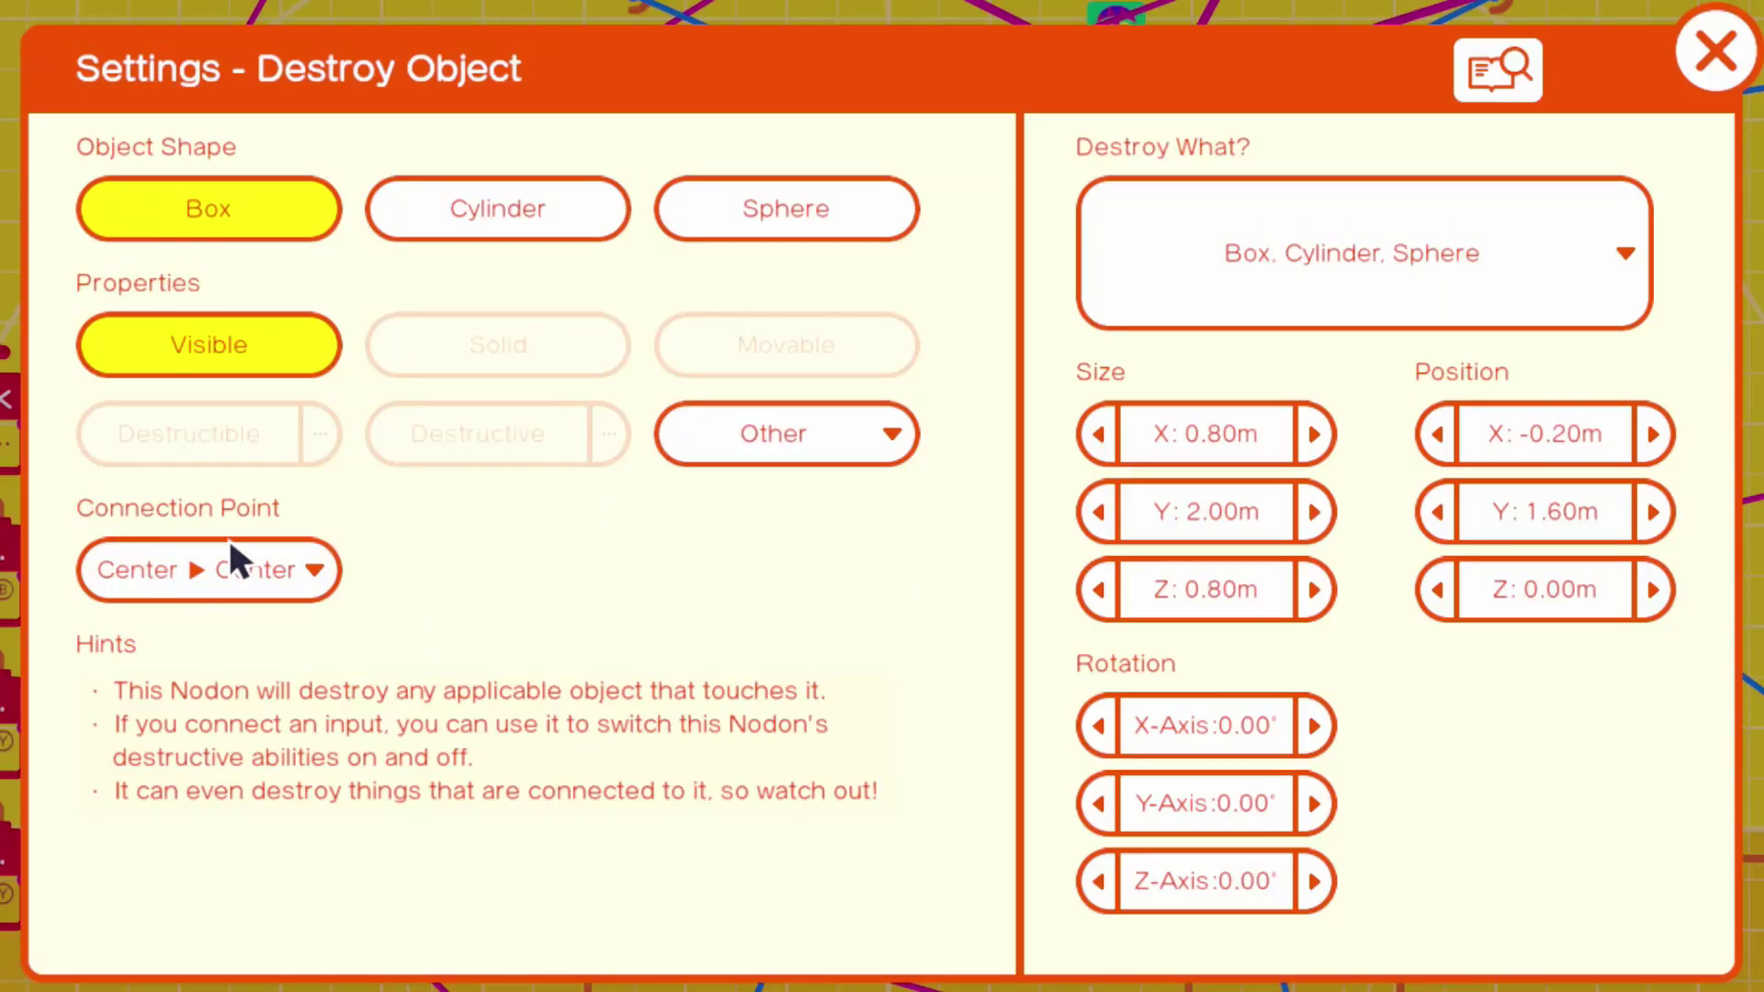
# Step: Set the Destroy Object nodon's own connection point to X− and its target connection point to Z−
pyautogui.click(231, 562)
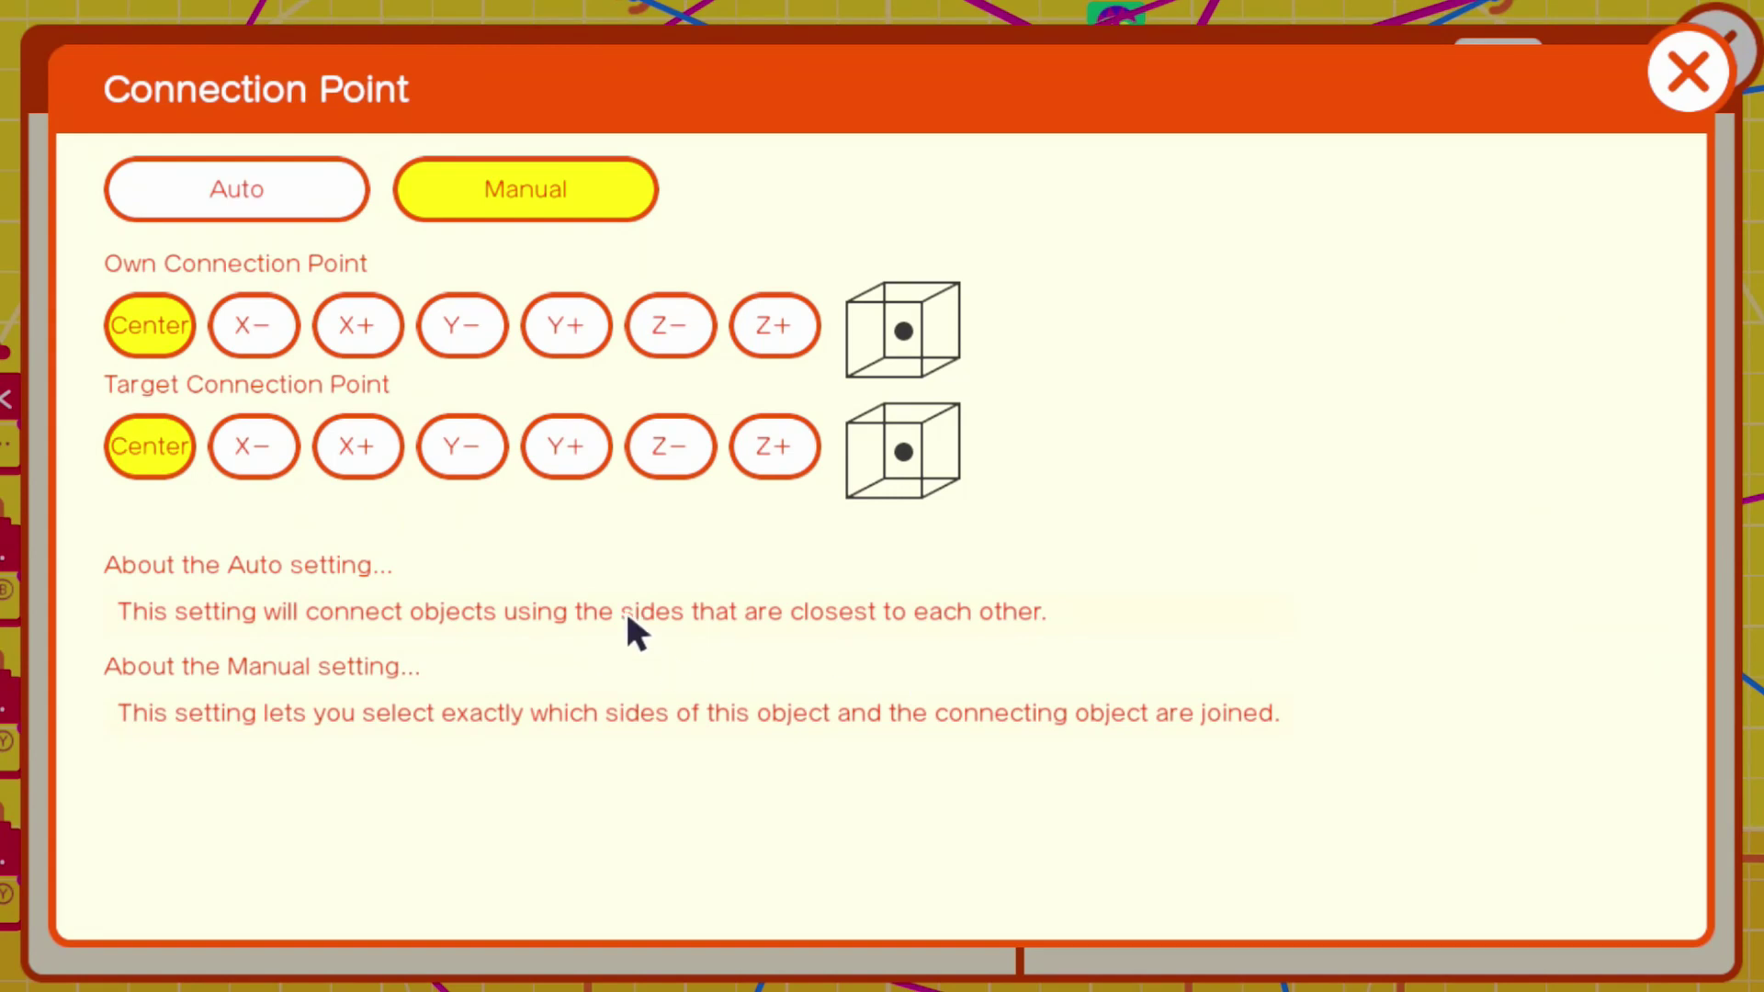
pyautogui.click(269, 339)
pyautogui.click(667, 447)
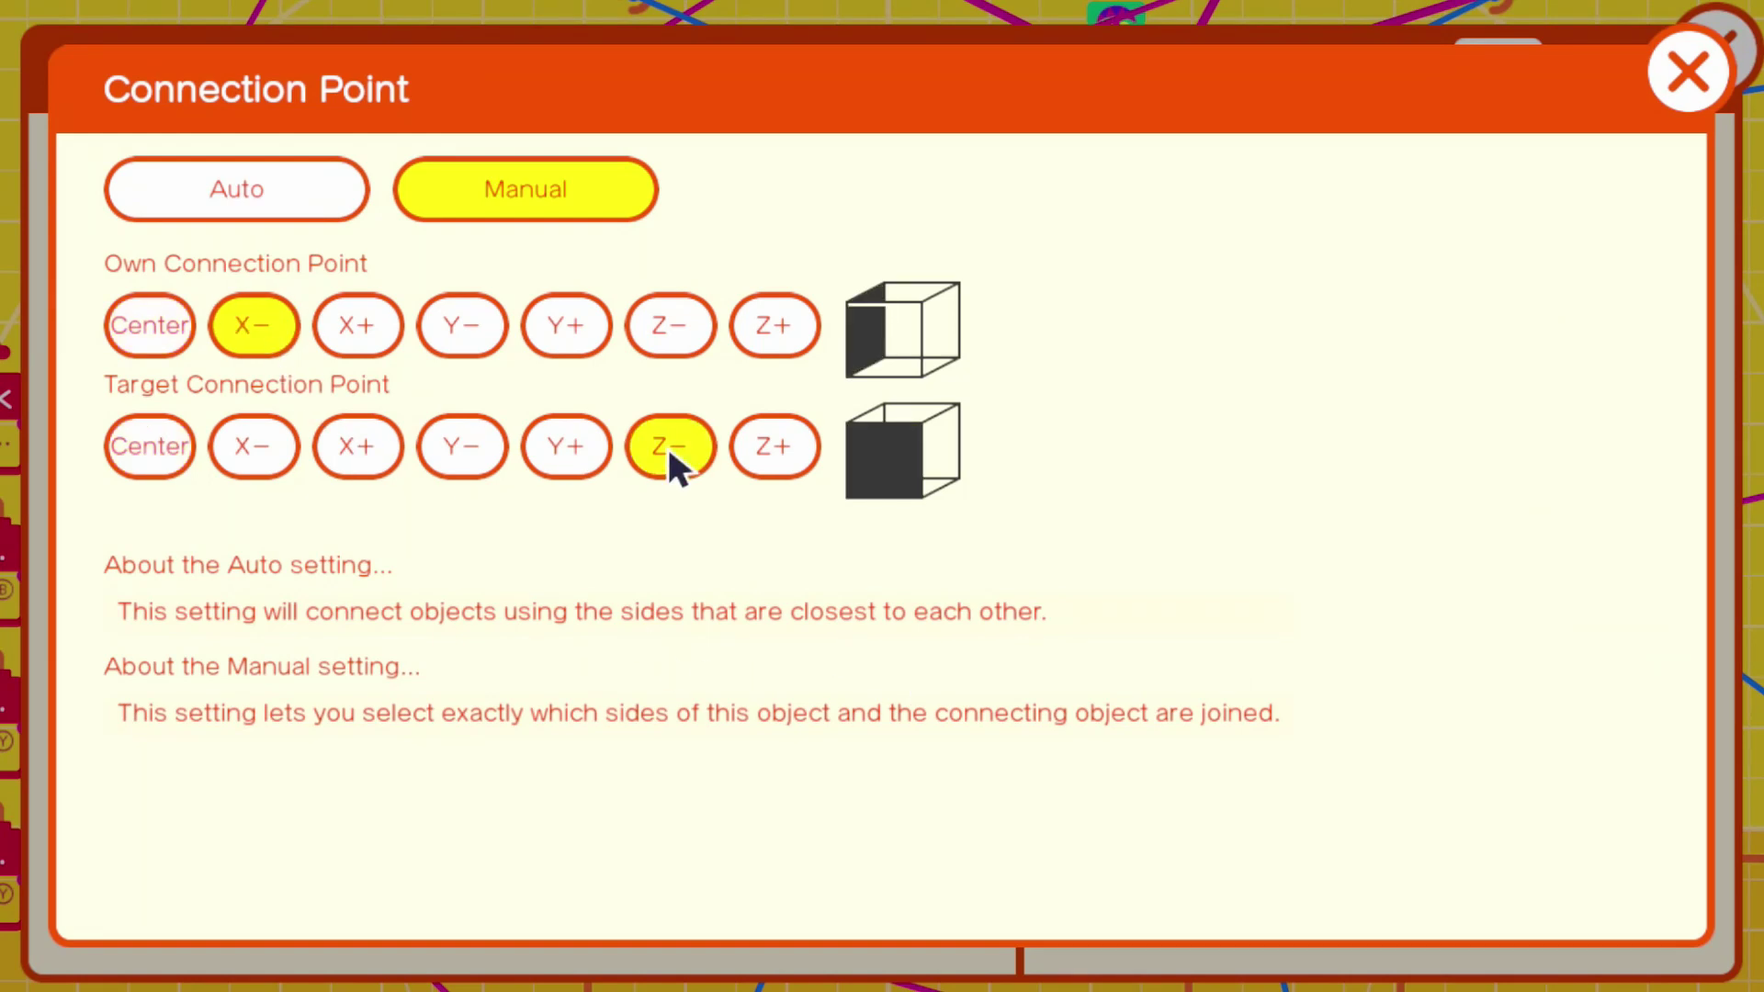
pyautogui.click(1687, 74)
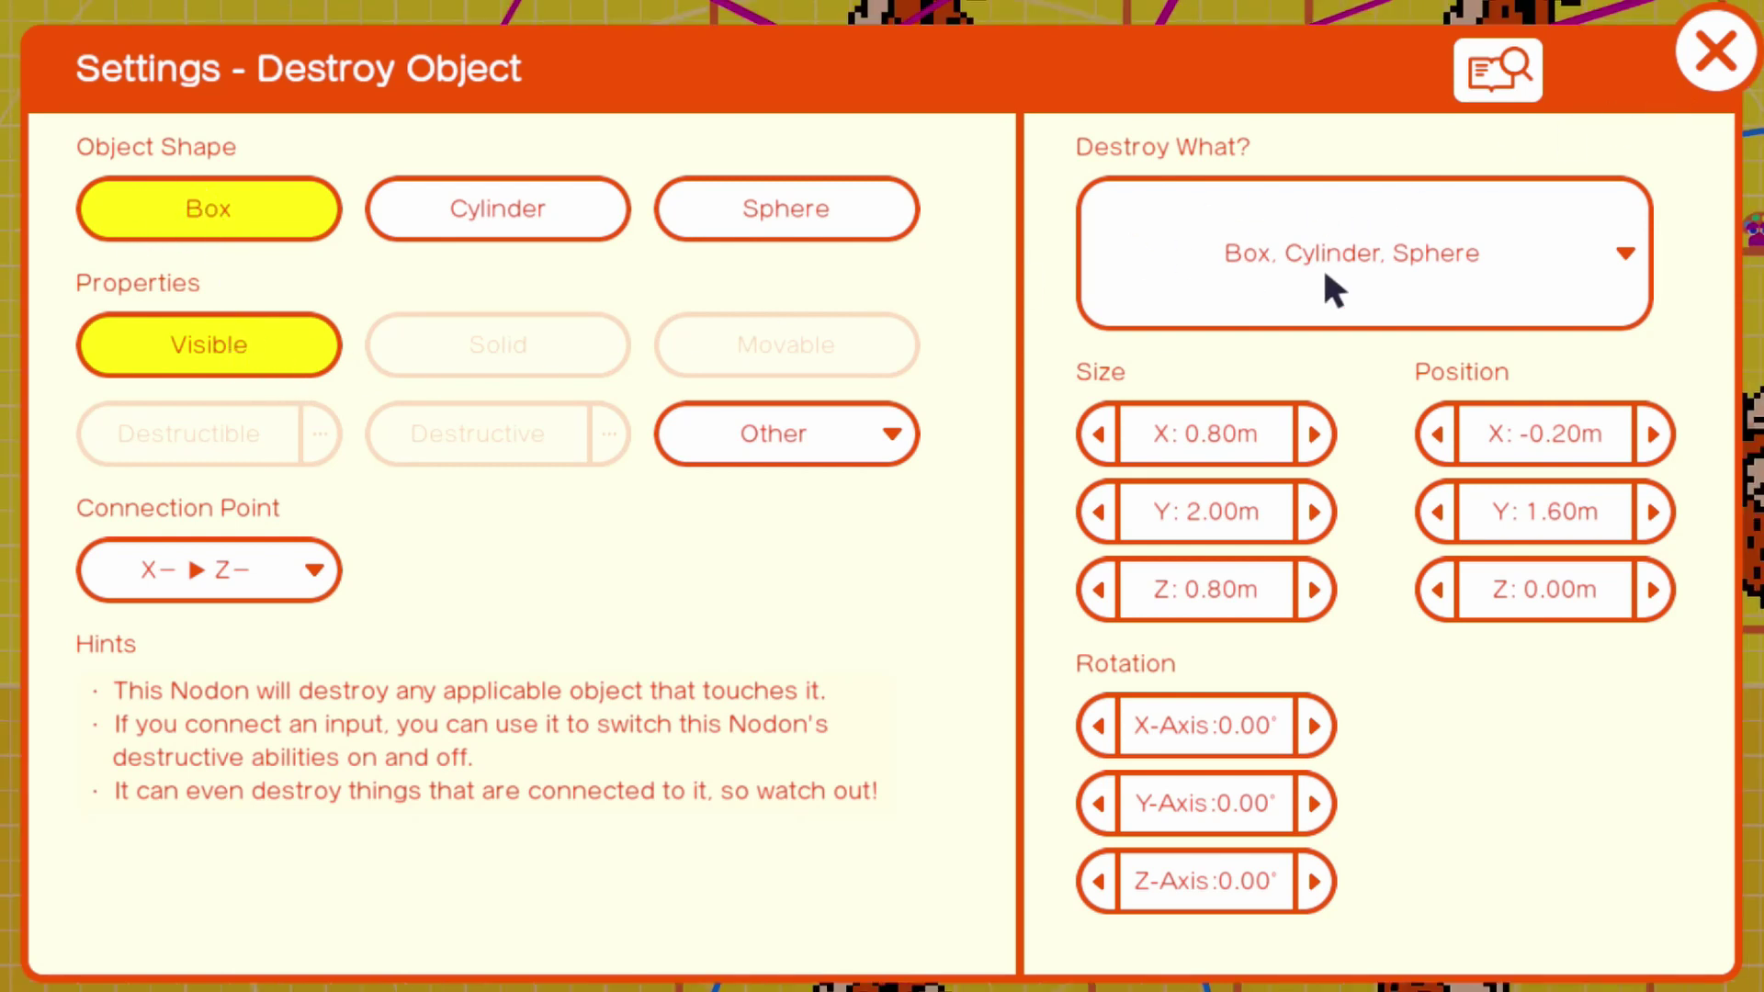
# Step: Clear Box, Cylinder and Sphere from the Destroy Object nodon's list of things to destroy
pyautogui.click(1309, 213)
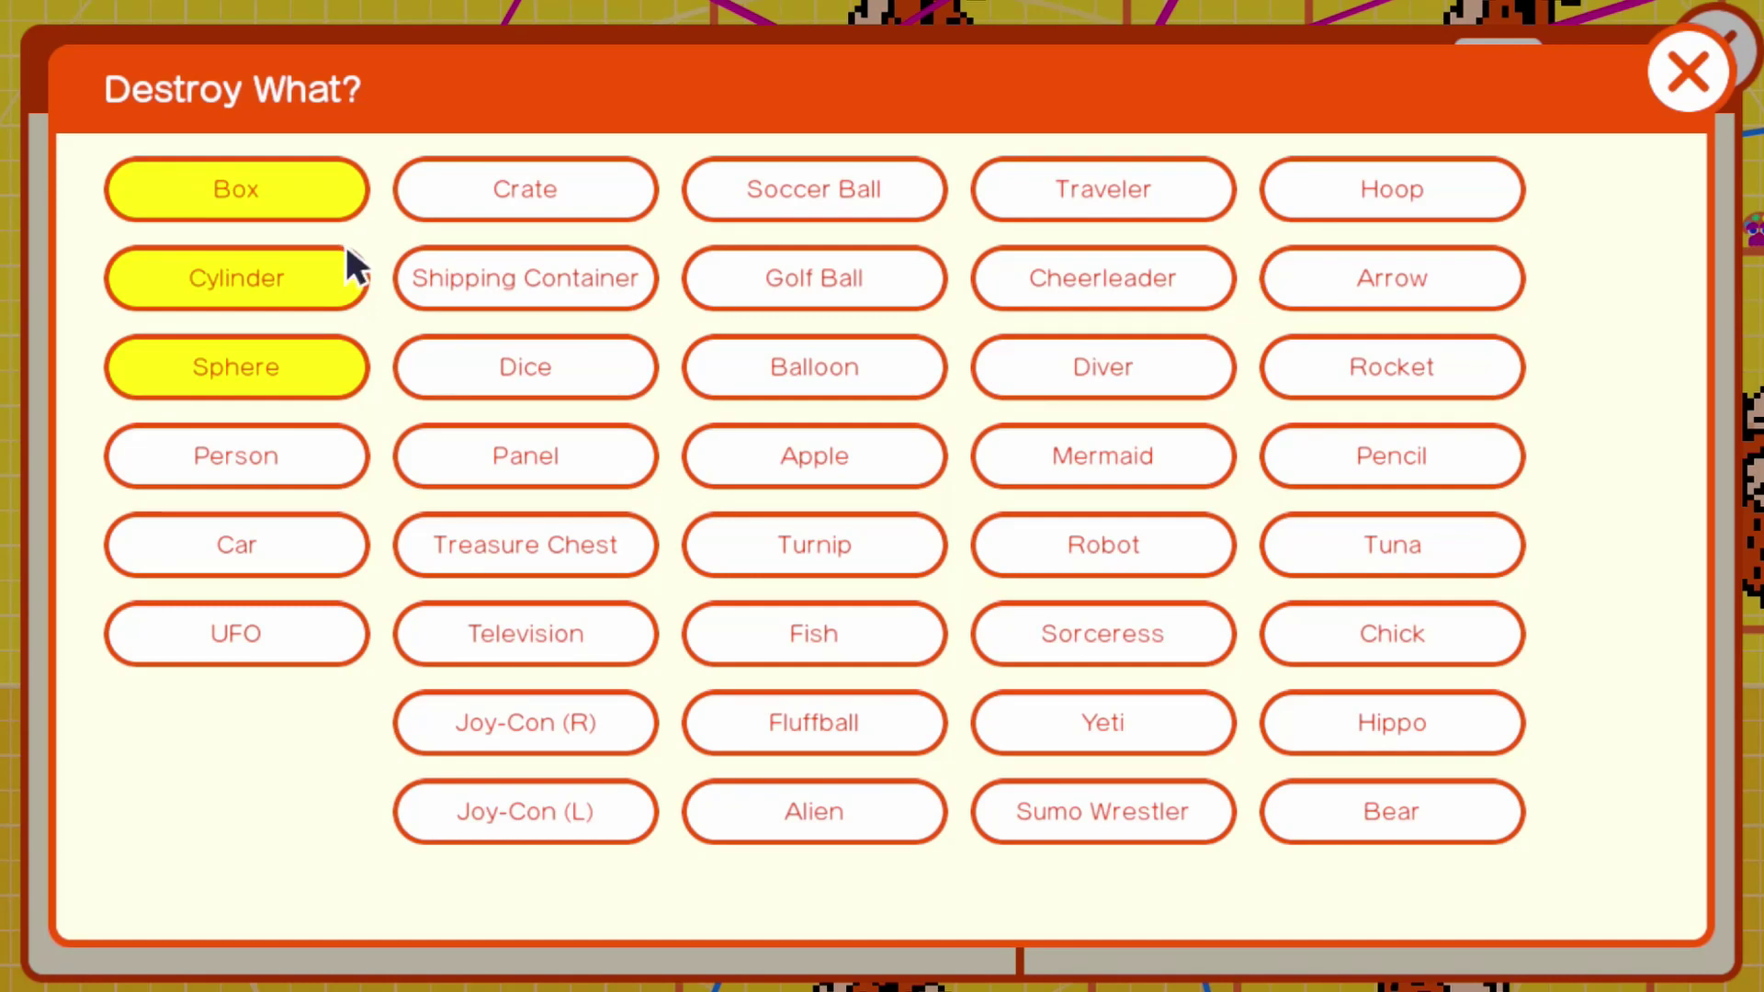
pyautogui.click(278, 210)
pyautogui.click(251, 277)
pyautogui.click(248, 368)
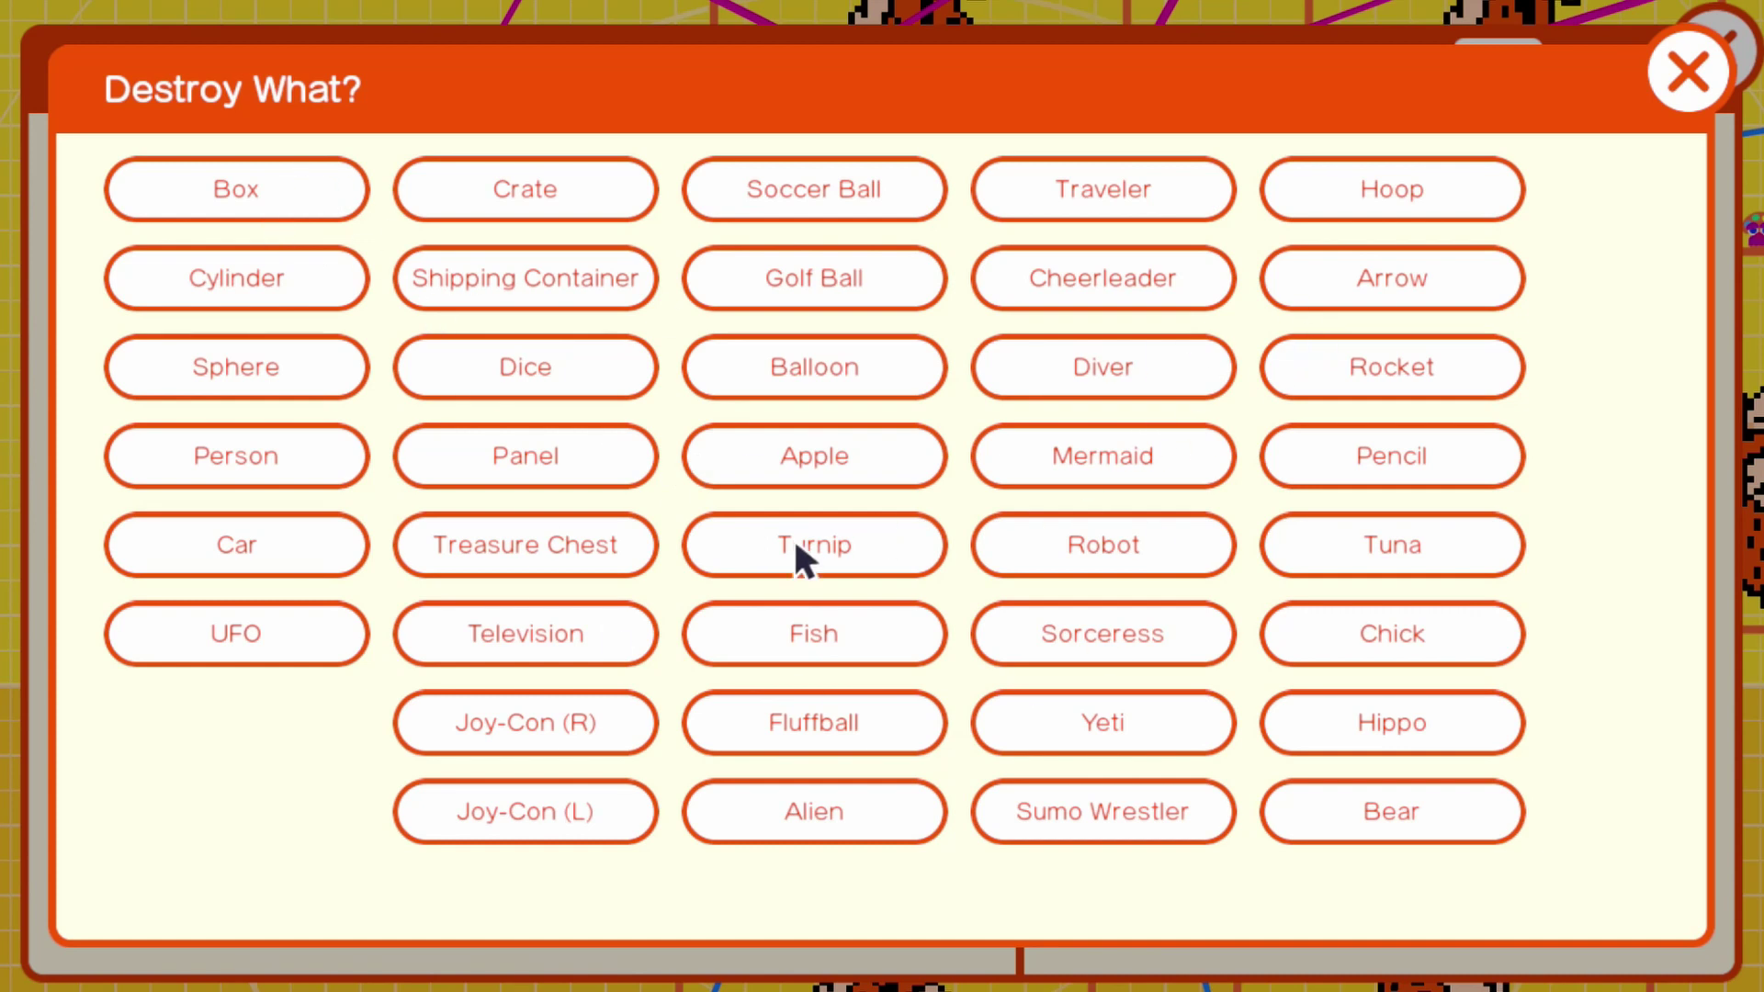
# Step: Select Crate, Shipping Container, Cylinder, Sphere, Person and Panel as things the Destroy Object nodon destroys
pyautogui.click(582, 175)
pyautogui.click(587, 277)
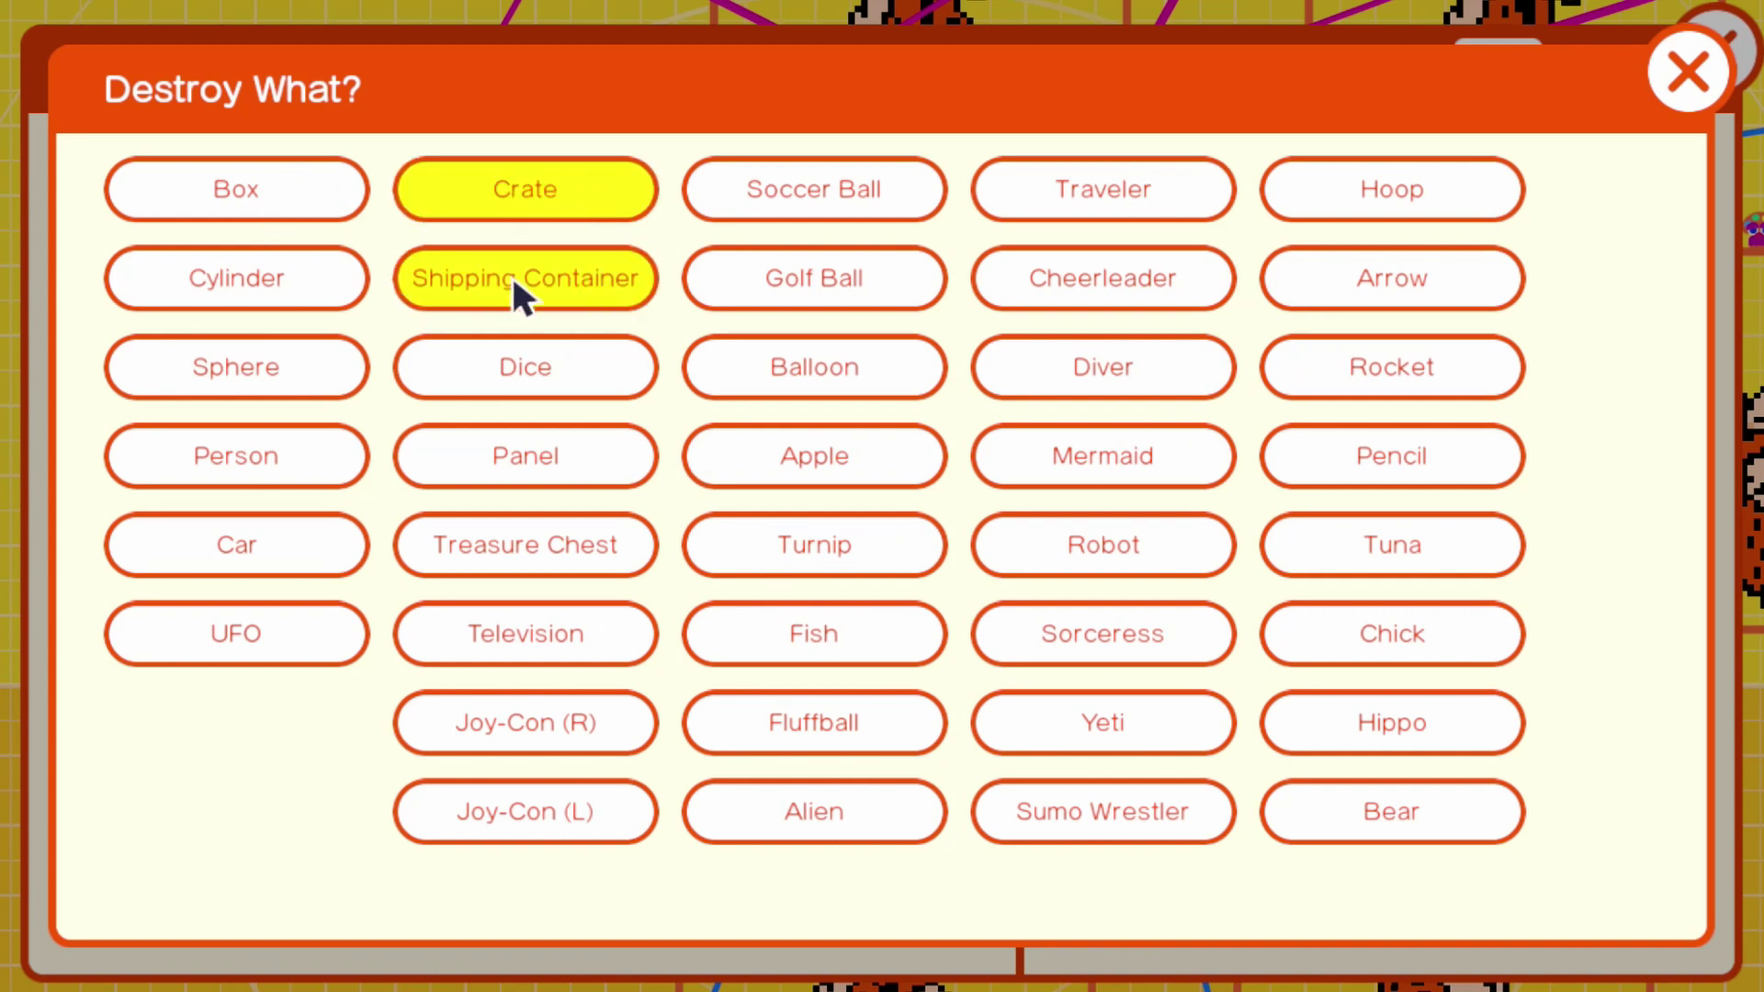
pyautogui.click(345, 296)
pyautogui.click(303, 378)
pyautogui.click(342, 457)
pyautogui.click(571, 434)
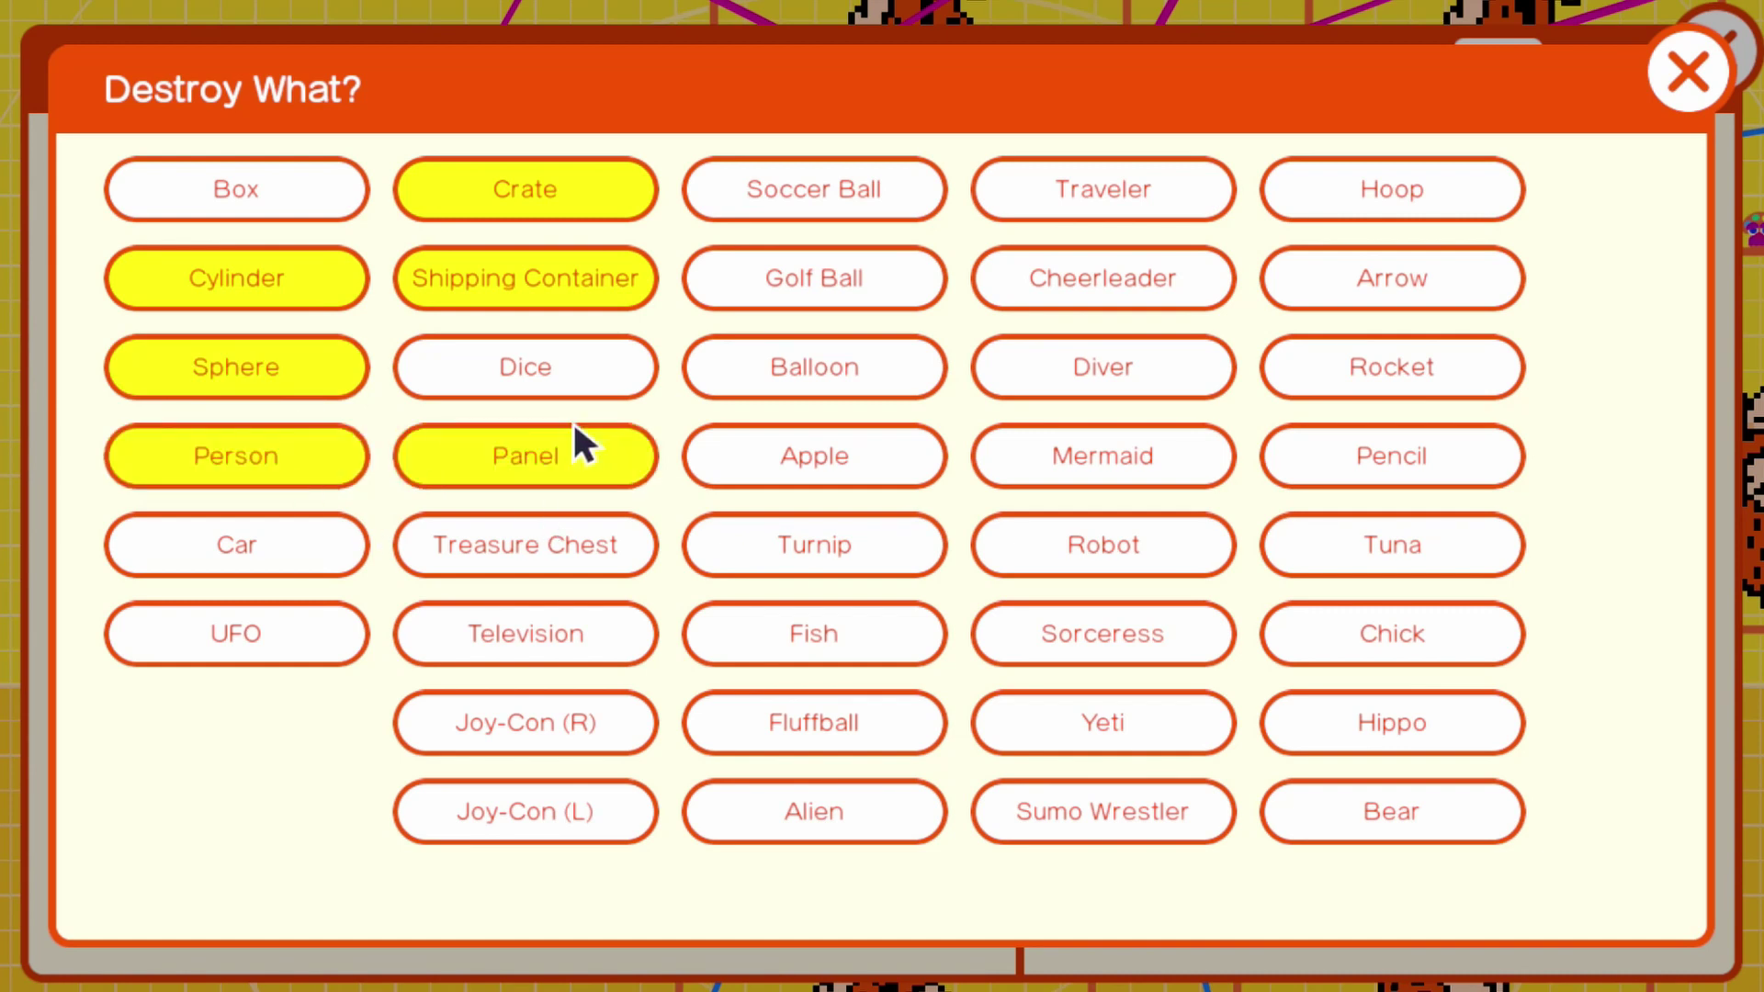
# Step: Add Balloon, Dice, Treasure Chest, Fluffball, Turnip and Mermaid to the objects that can be destroyed
pyautogui.click(752, 372)
pyautogui.click(634, 385)
pyautogui.click(514, 544)
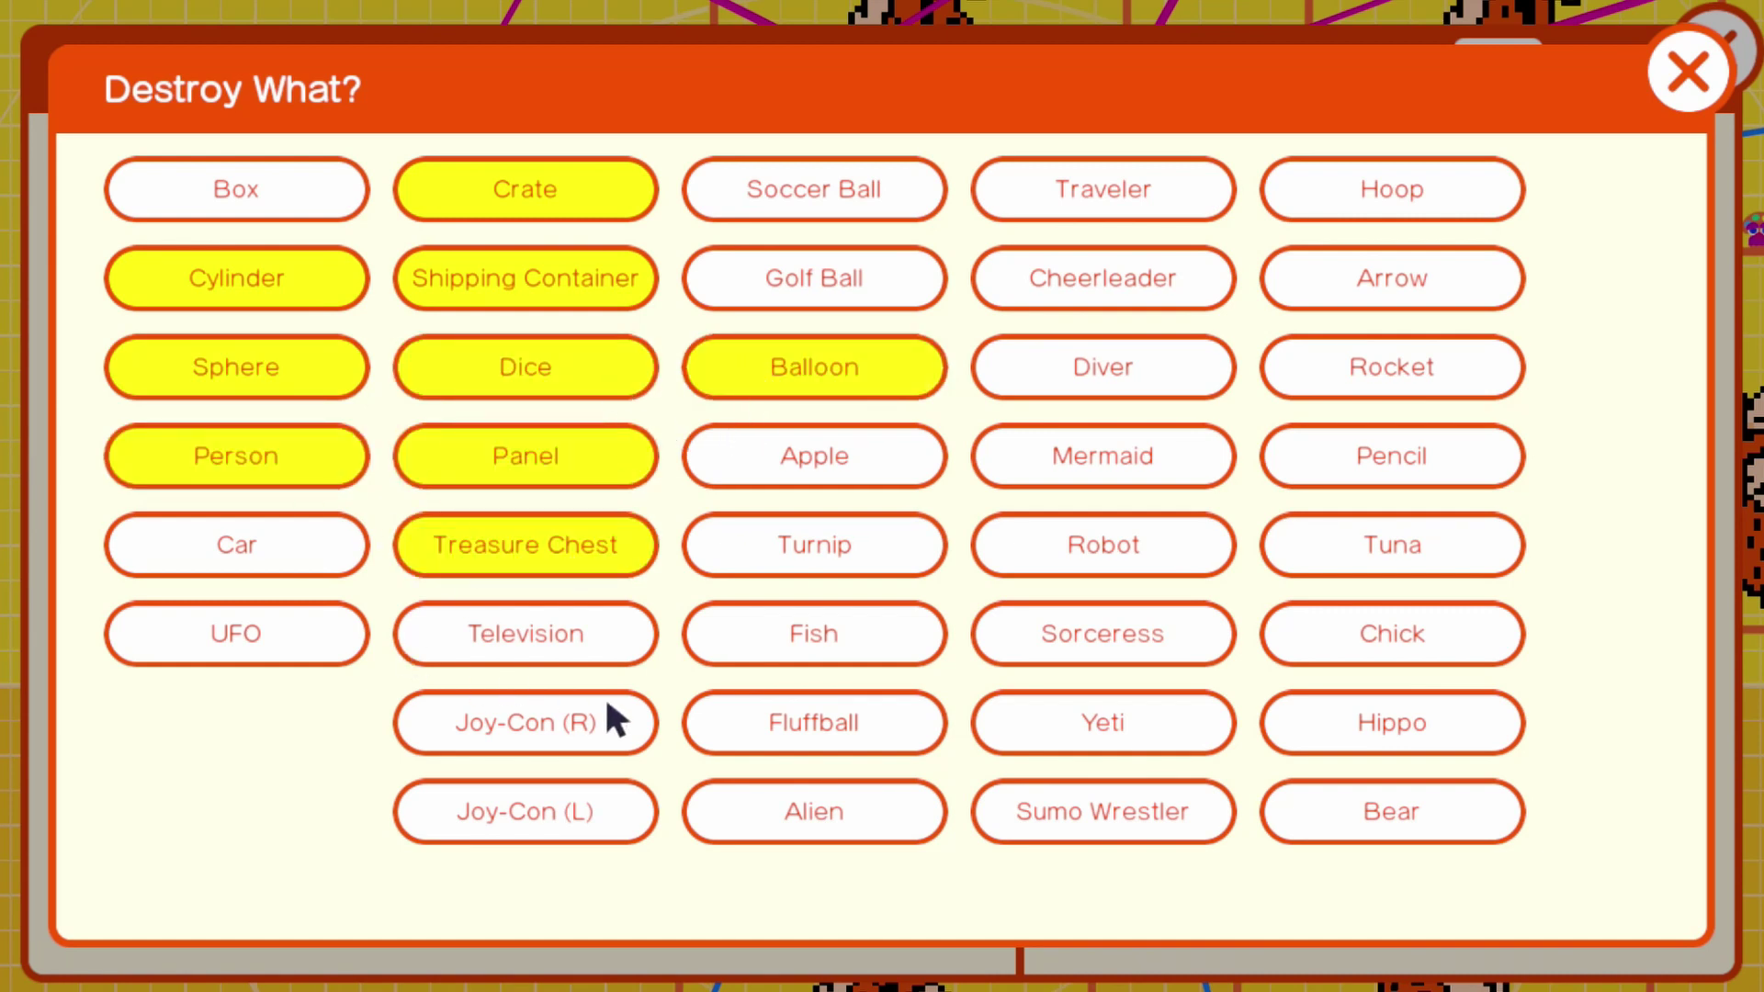
pyautogui.click(792, 726)
pyautogui.click(797, 552)
pyautogui.click(1101, 464)
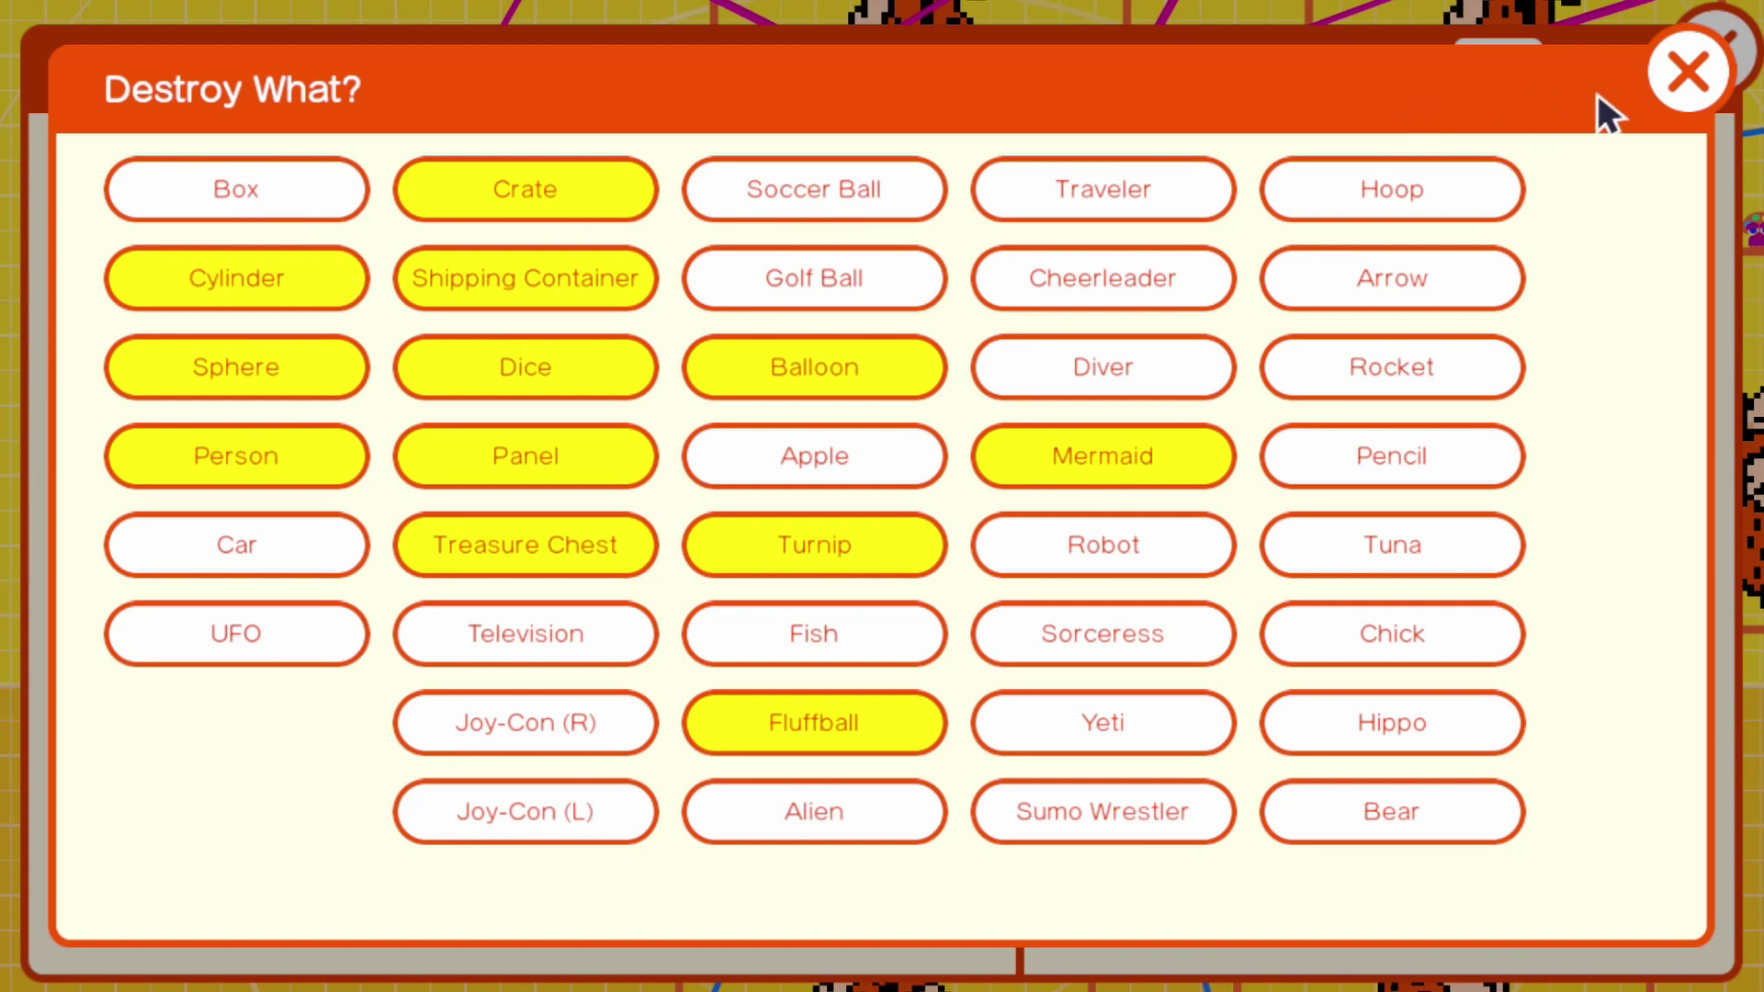
pyautogui.click(1688, 72)
# Step: Wire the duplicated Y Button nodon to the Destroy Object input and attach Destroy Object's connection point to the Person nodon
pyautogui.moveTo(1037, 476); pyautogui.dragTo(428, 682)
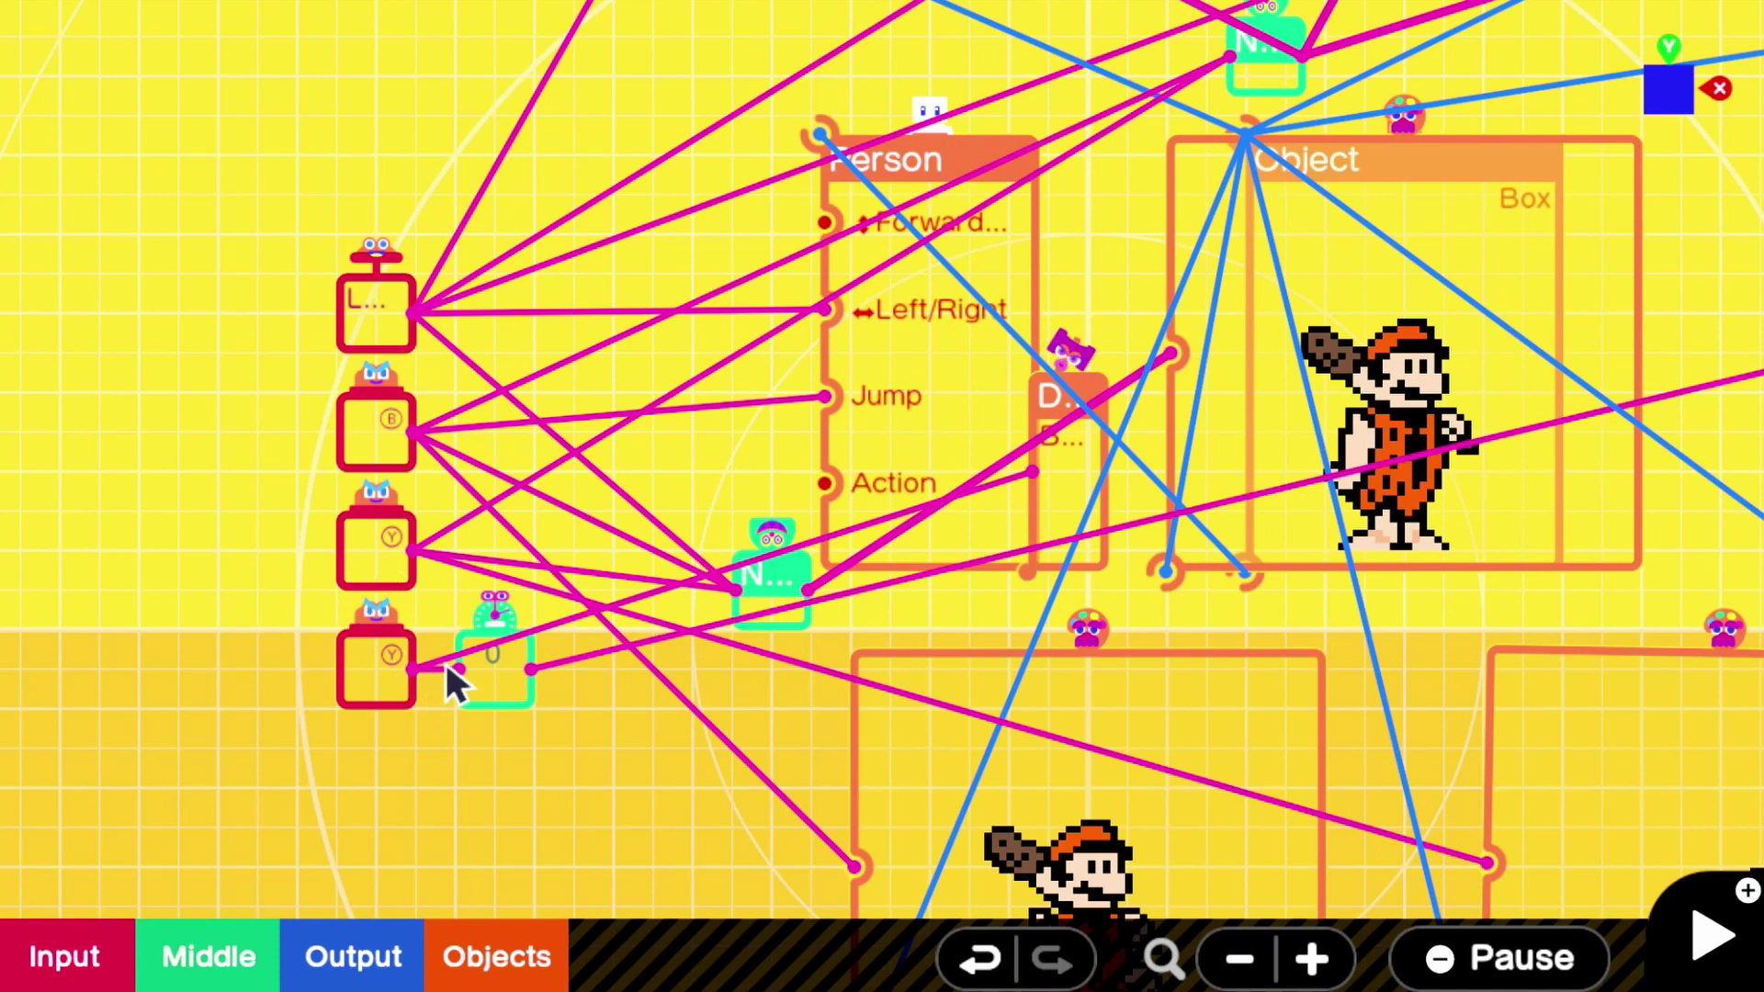
pyautogui.click(352, 691)
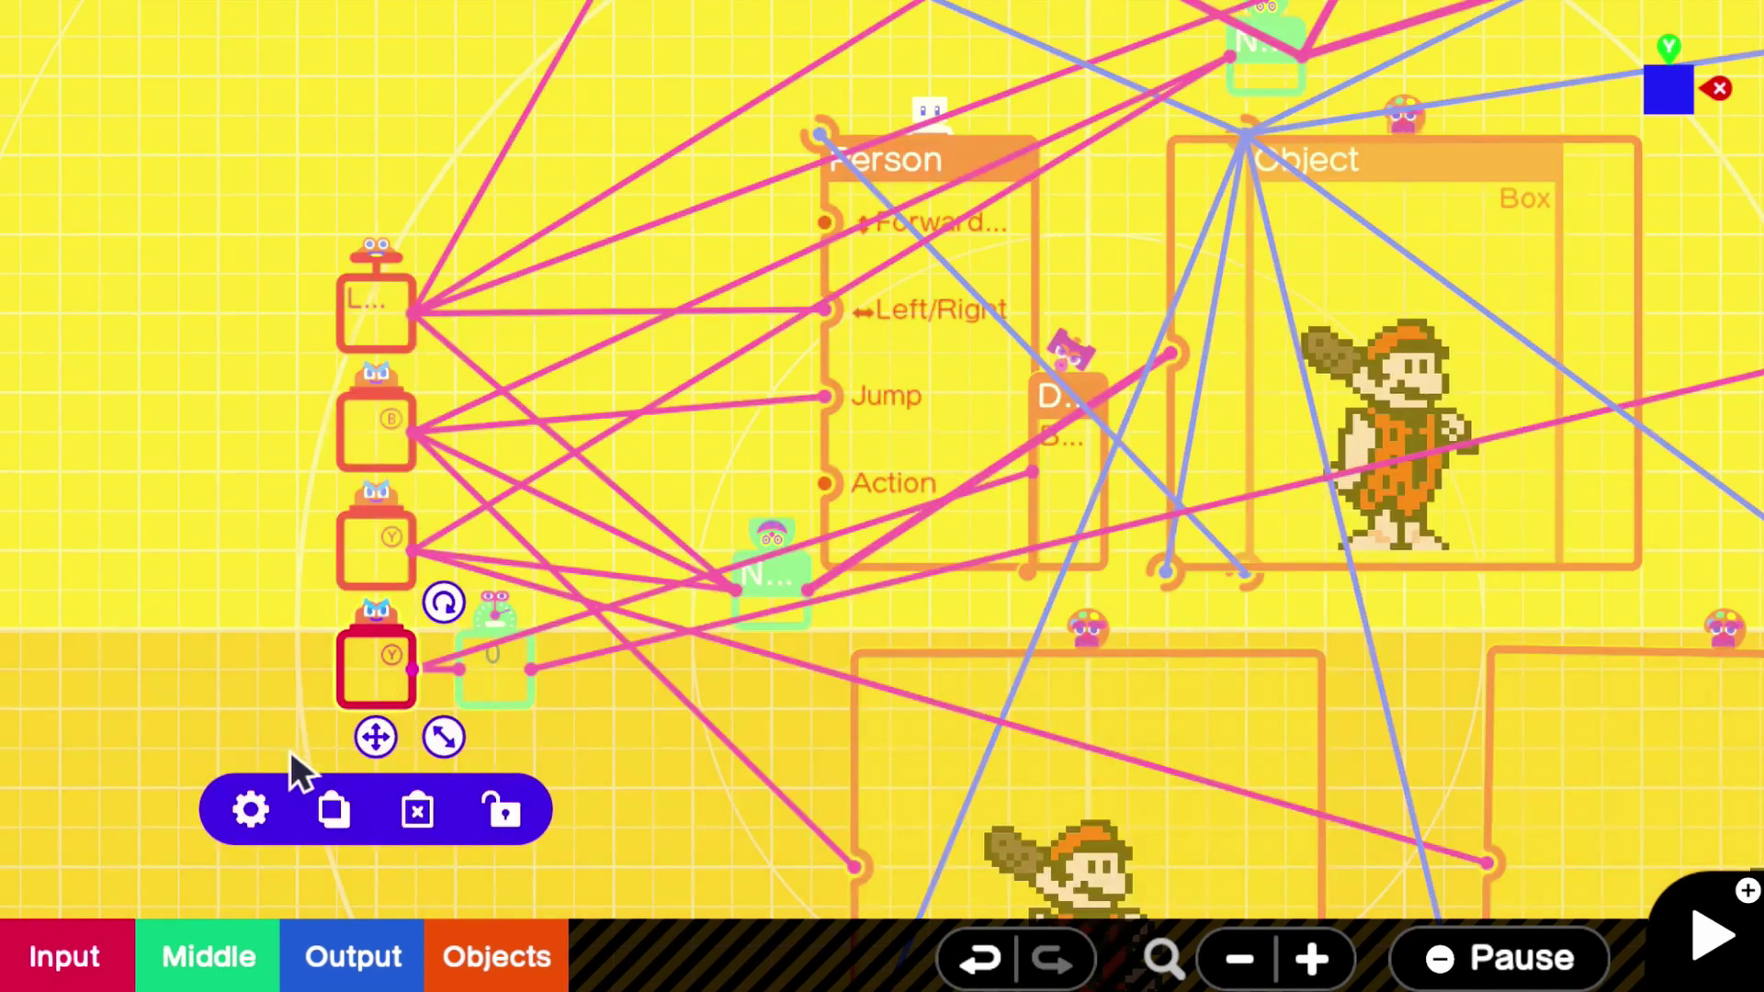
pyautogui.click(248, 807)
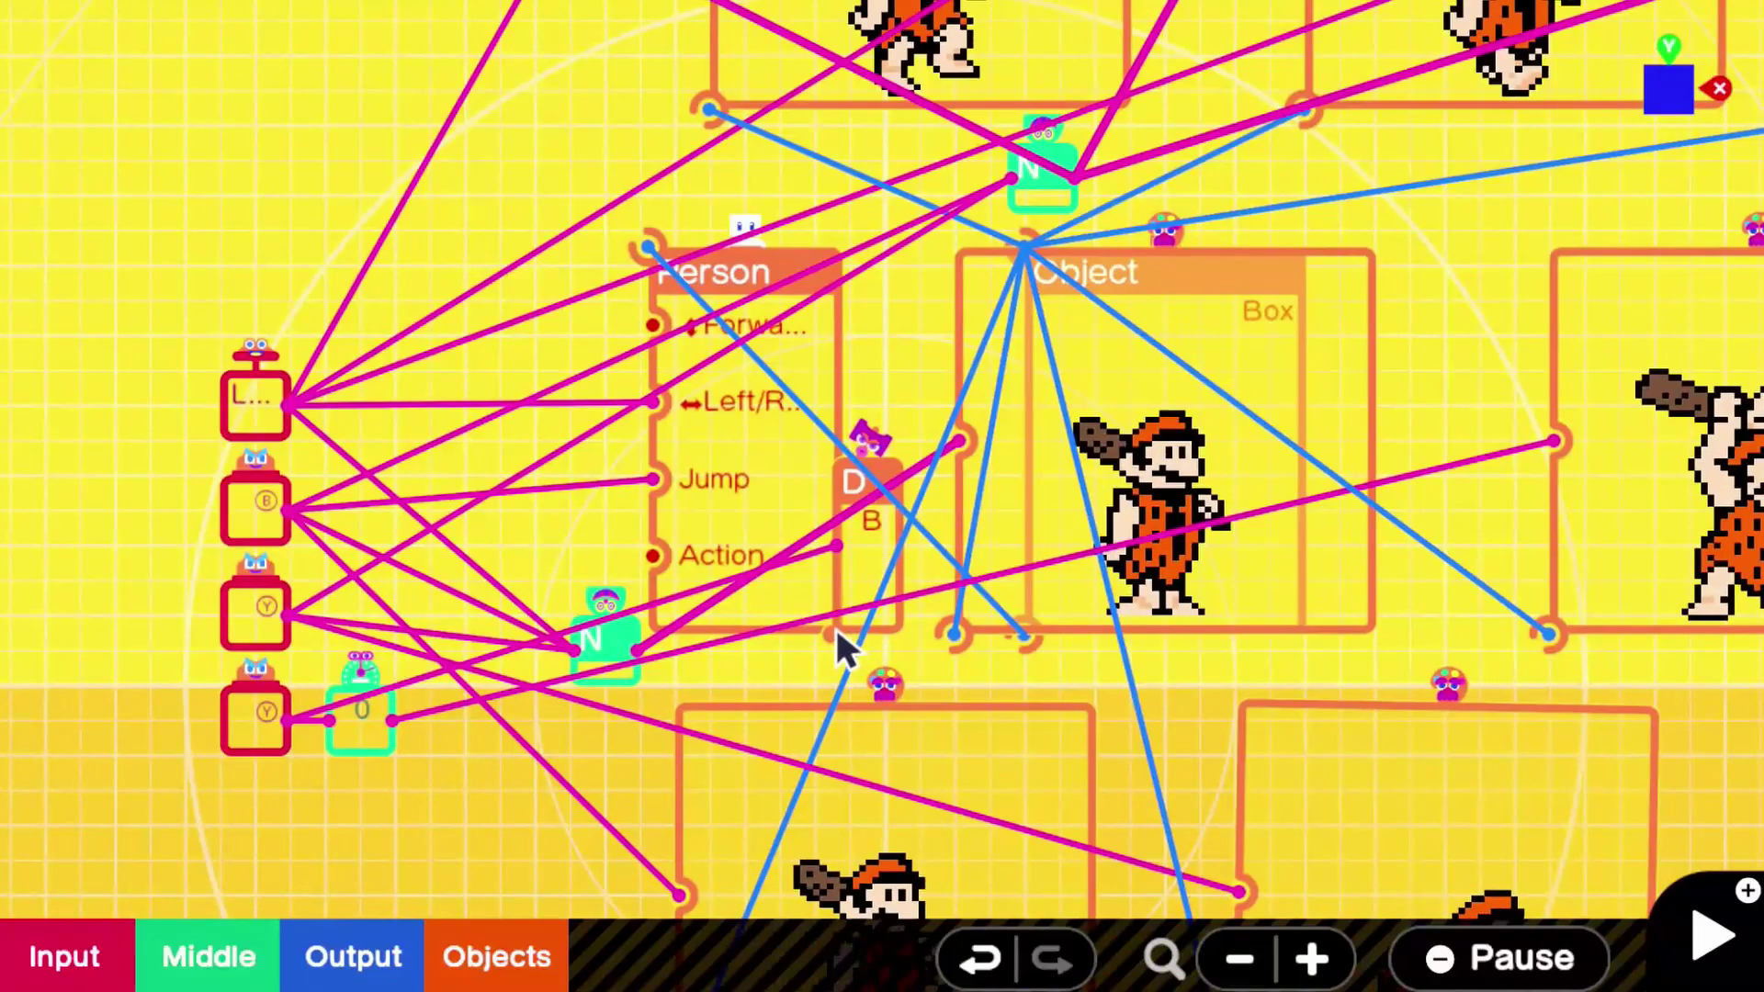
pyautogui.moveTo(834, 633); pyautogui.dragTo(674, 268)
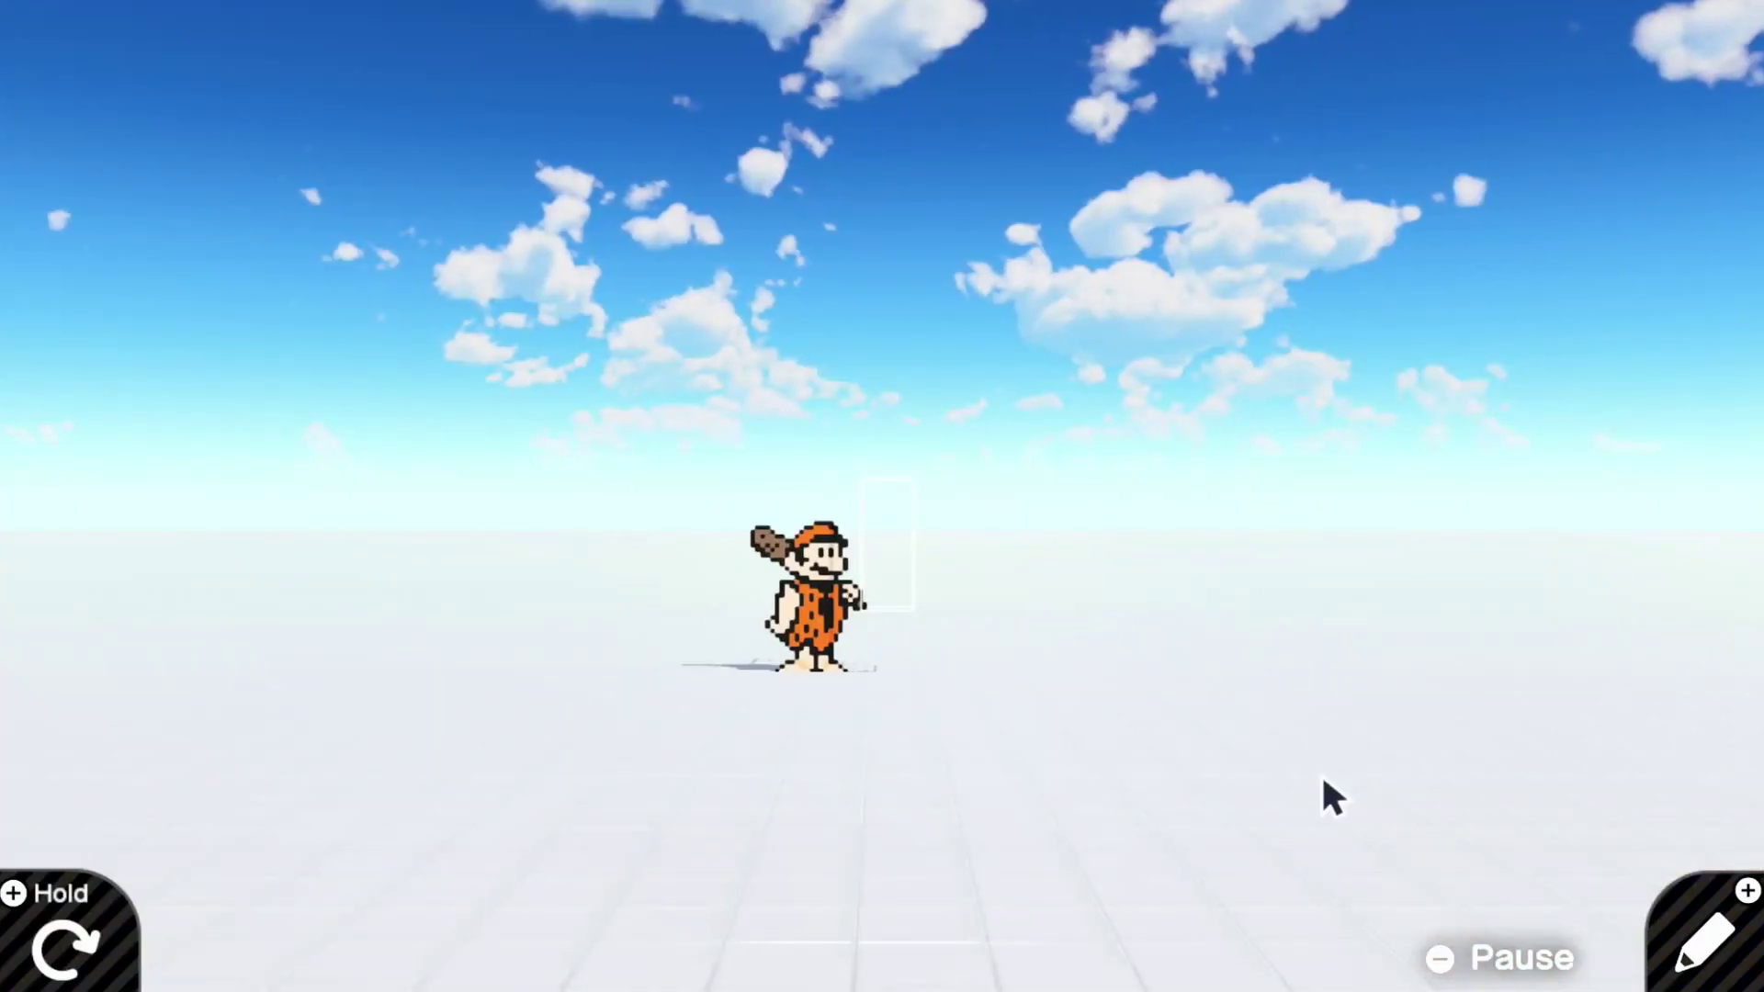
# Step: Playtest repeated club attacks to check the Destroy Object box in front of the caveman, and return to editing
pyautogui.press('x')
pyautogui.press('x')
pyautogui.press('x')
pyautogui.press('x')
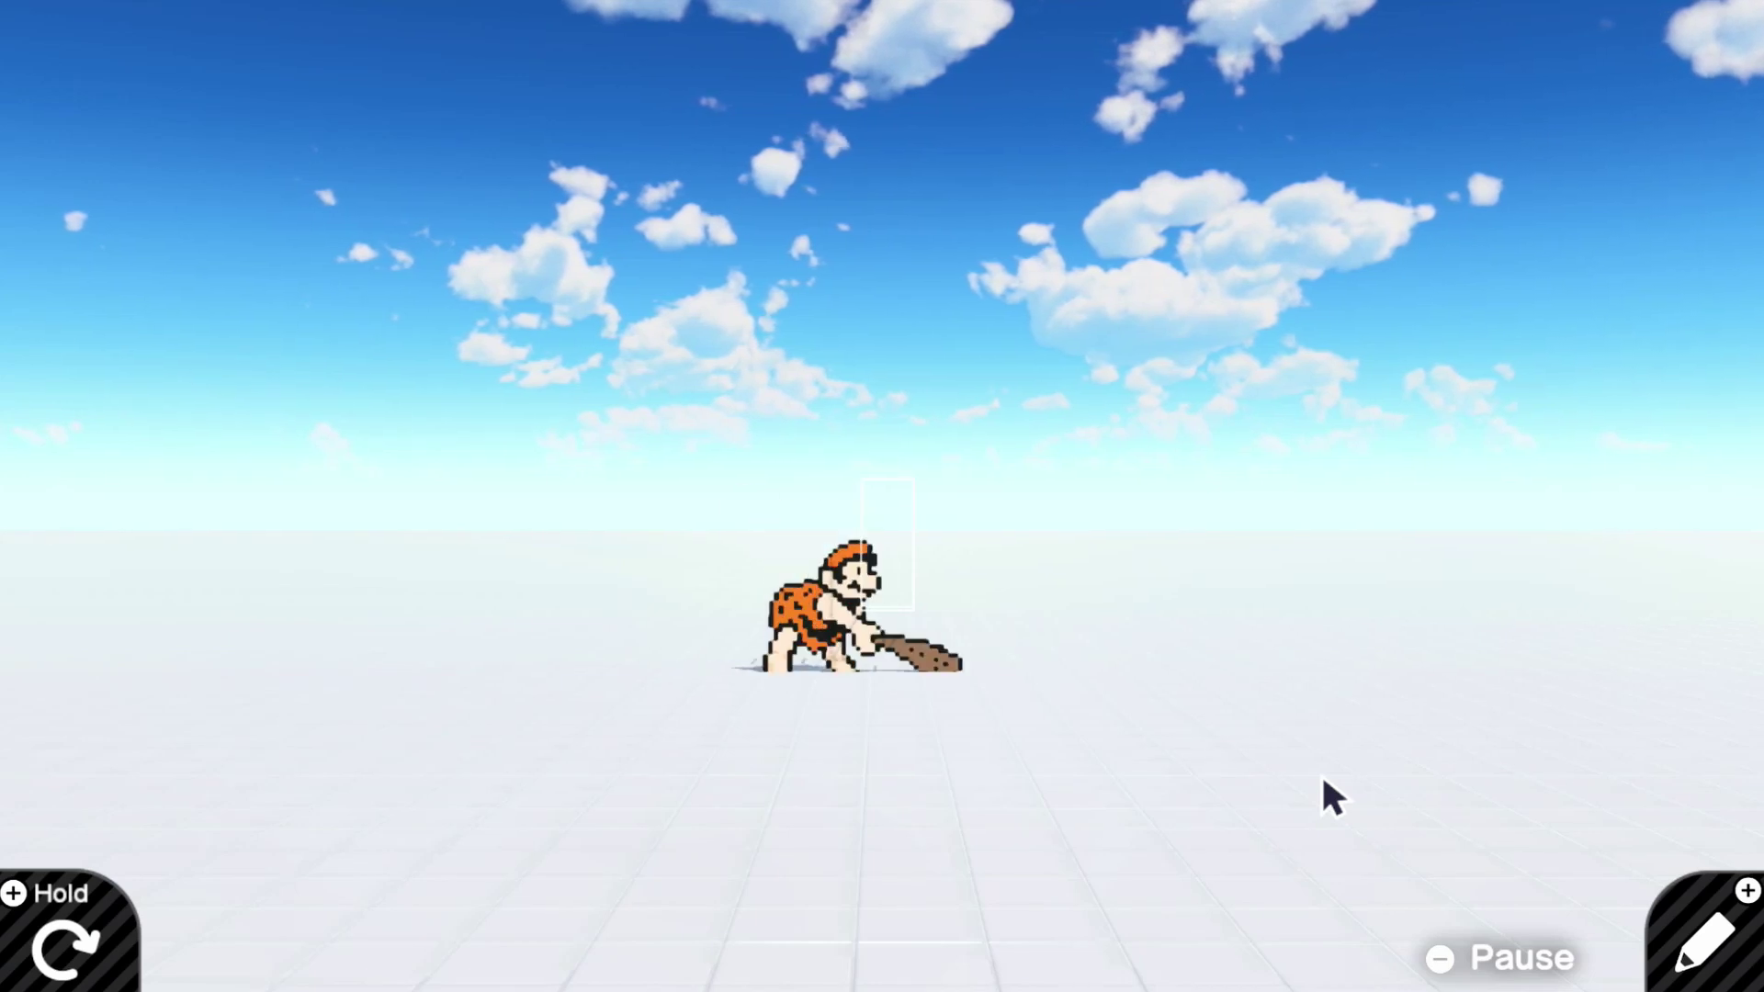
pyautogui.press('x')
pyautogui.press('x')
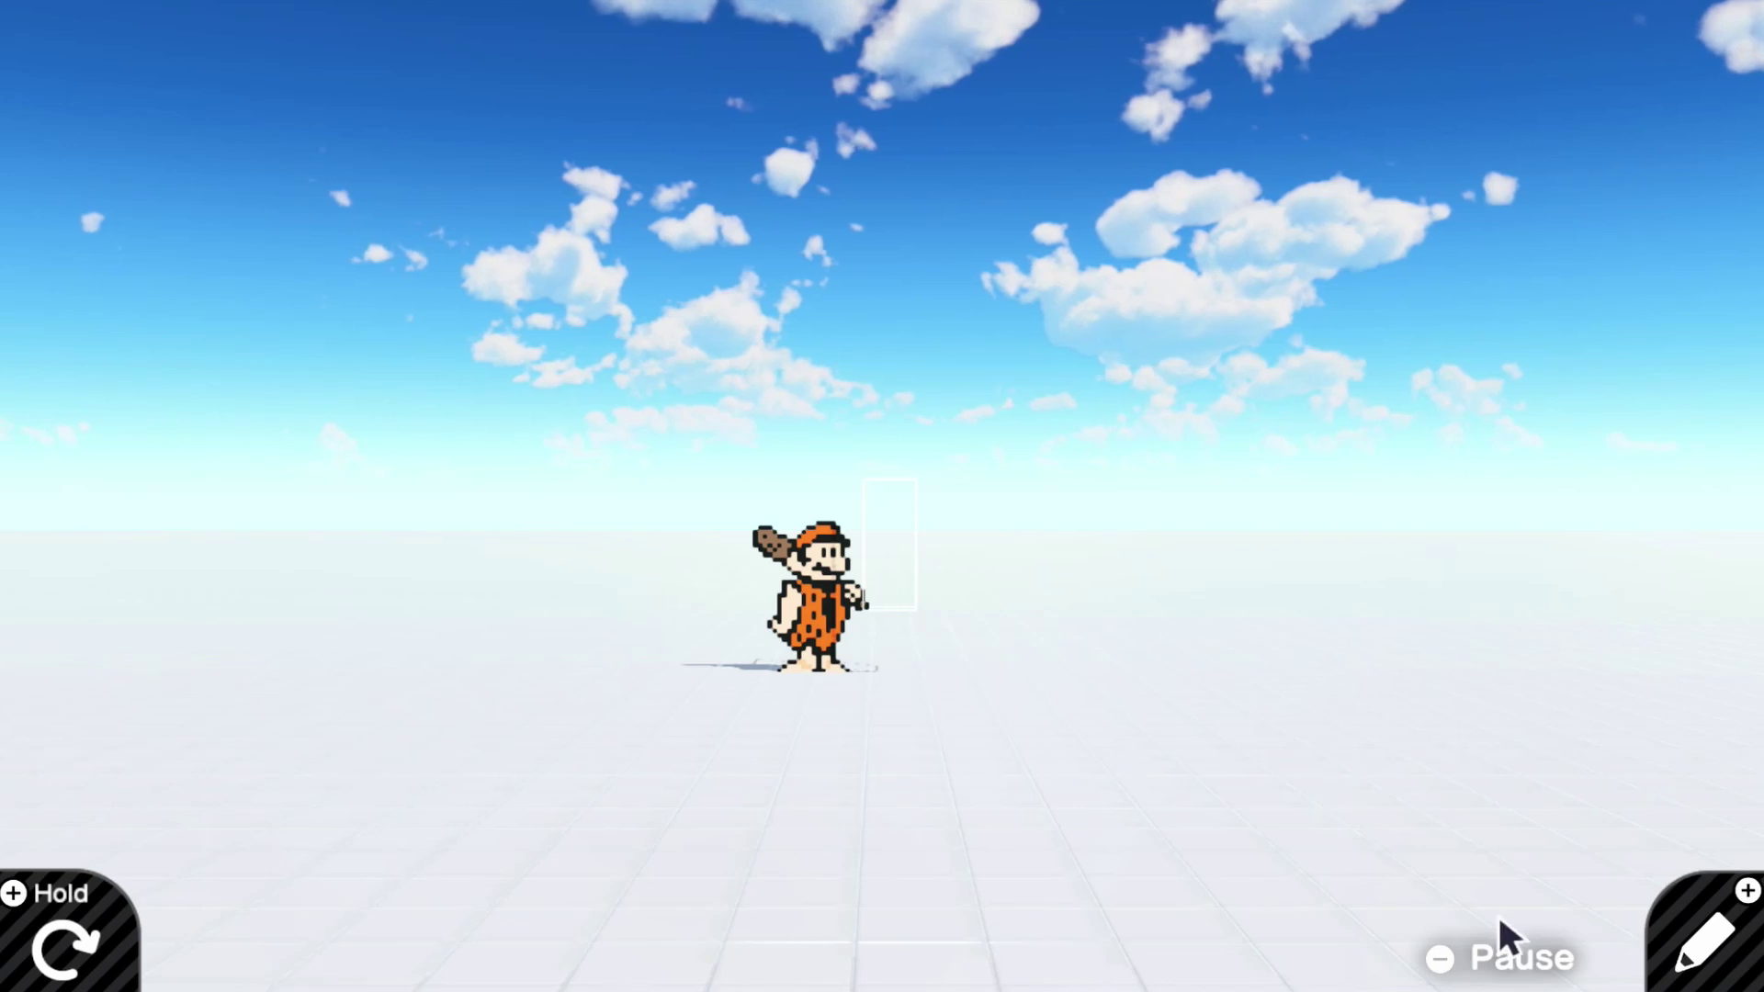
pyautogui.click(1651, 922)
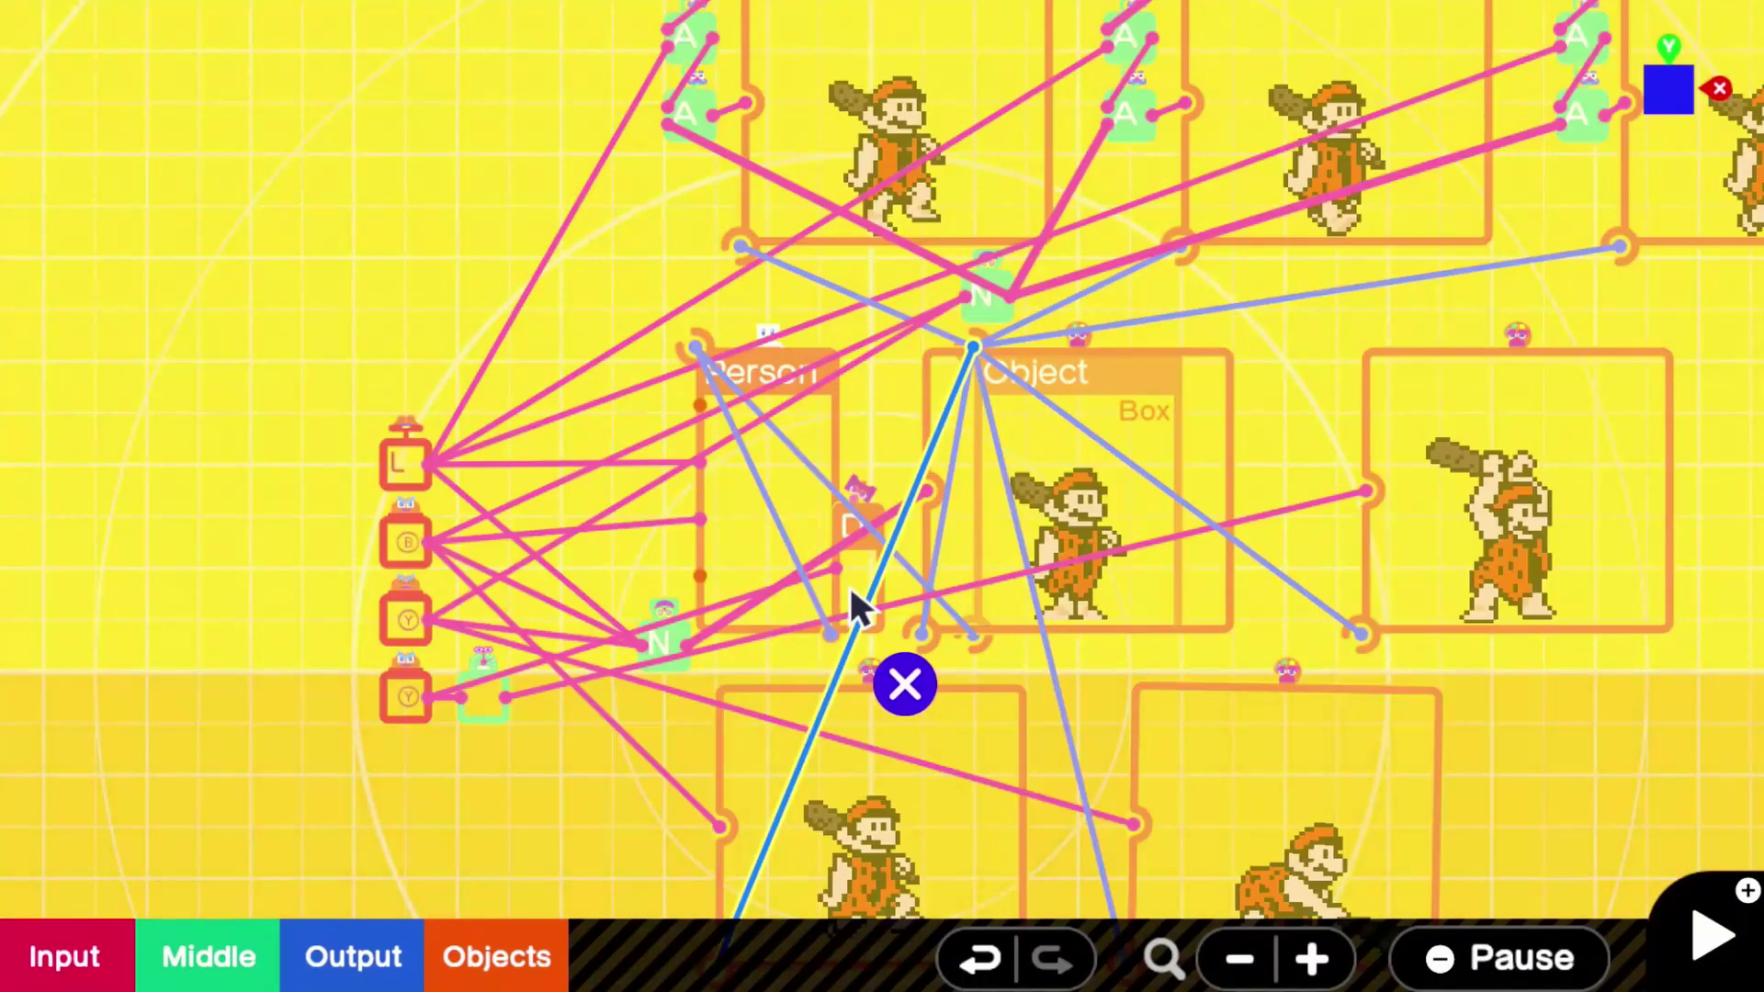
# Step: Turn off the Visible property of the Destroy Object nodon and run the game to test the club attack
pyautogui.click(837, 574)
pyautogui.scroll(2, 840, 571)
pyautogui.click(846, 570)
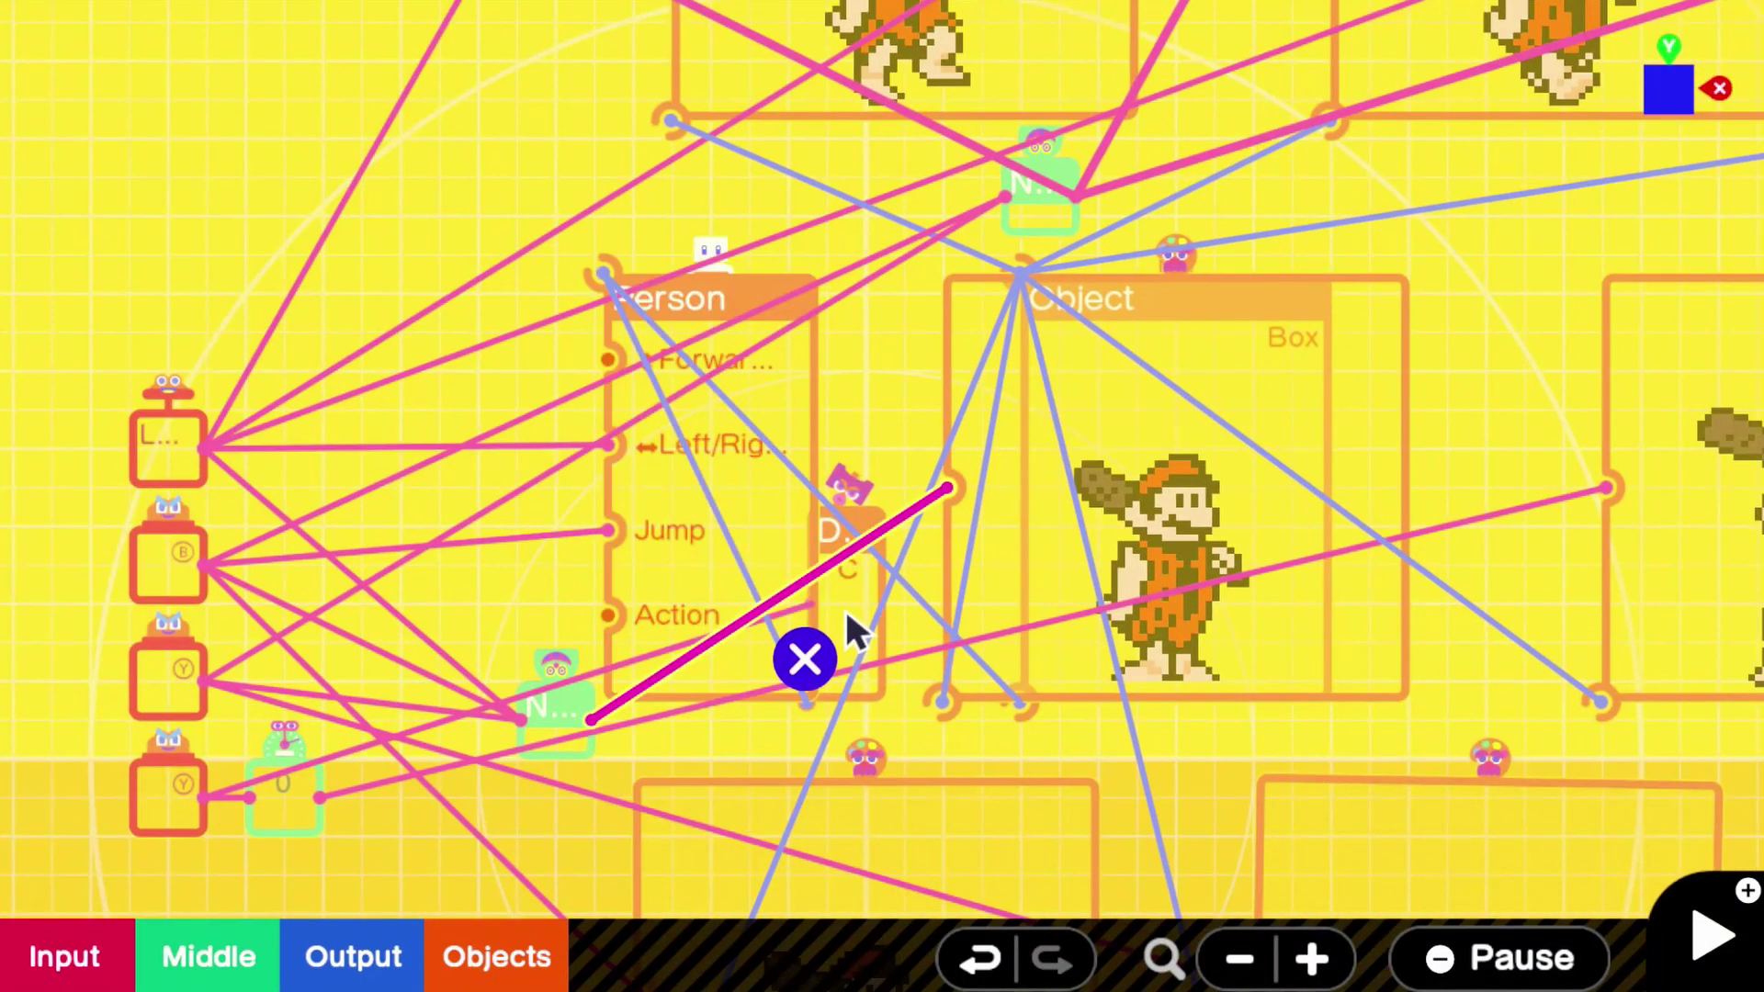
pyautogui.click(853, 609)
pyautogui.moveTo(846, 729); pyautogui.dragTo(718, 637)
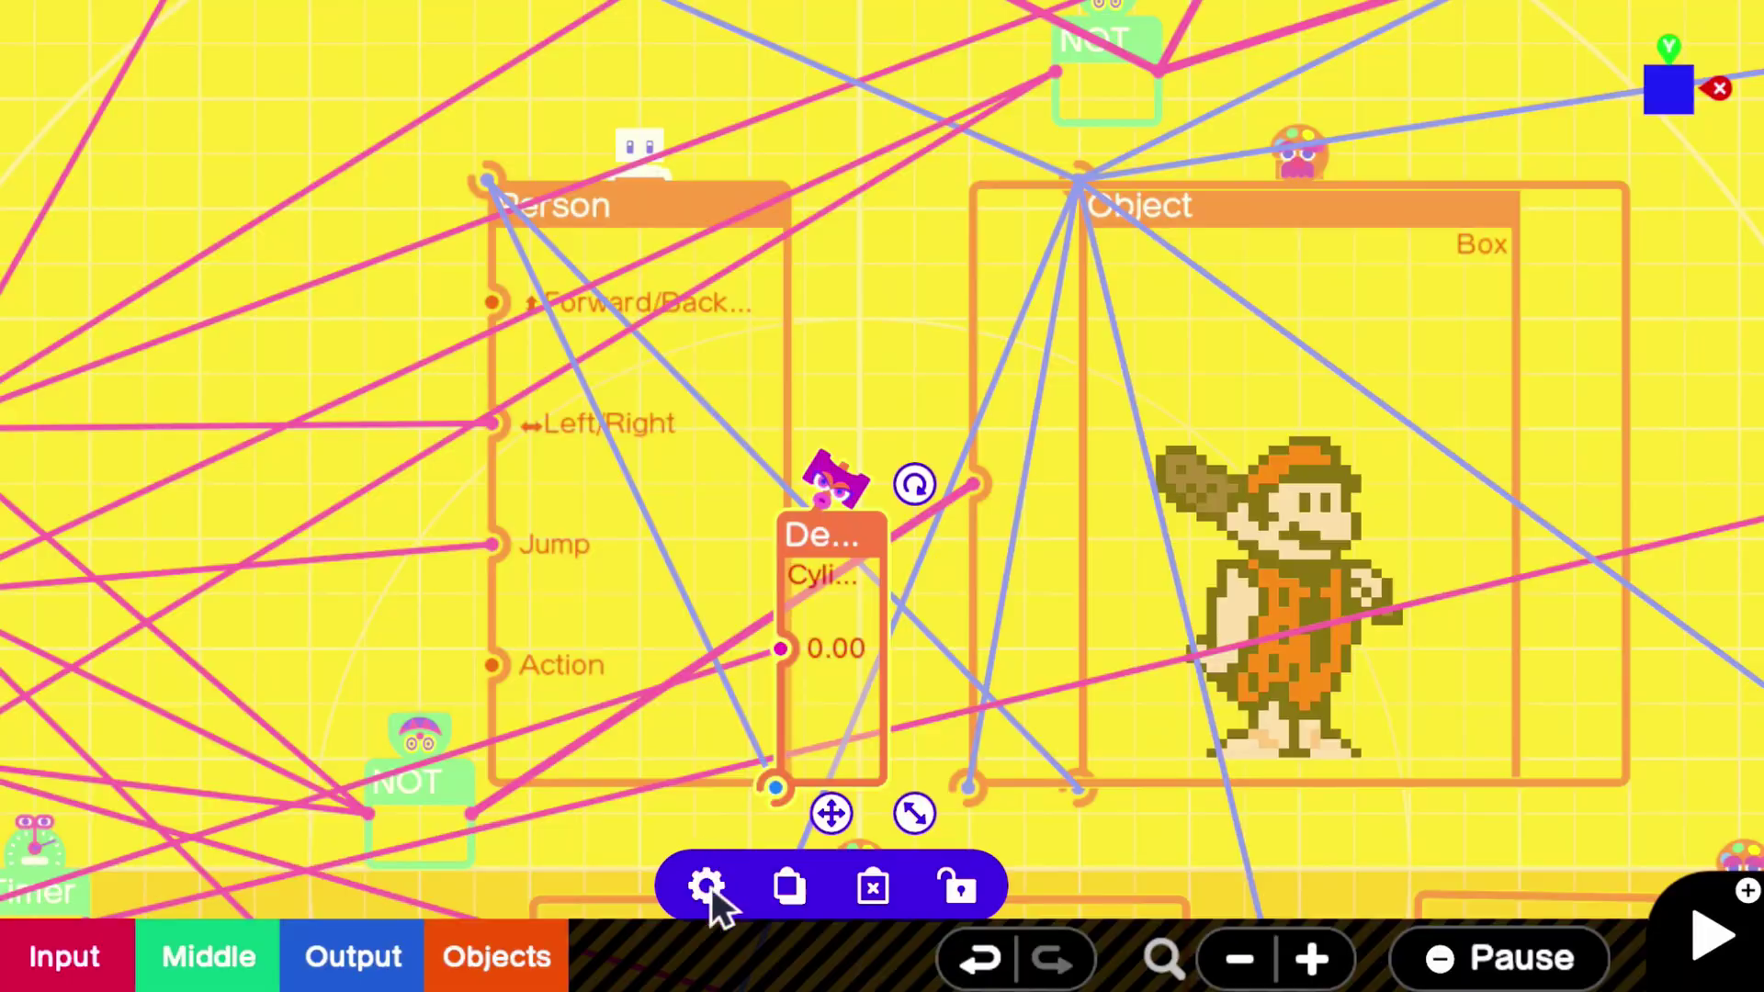
pyautogui.click(710, 891)
pyautogui.click(217, 357)
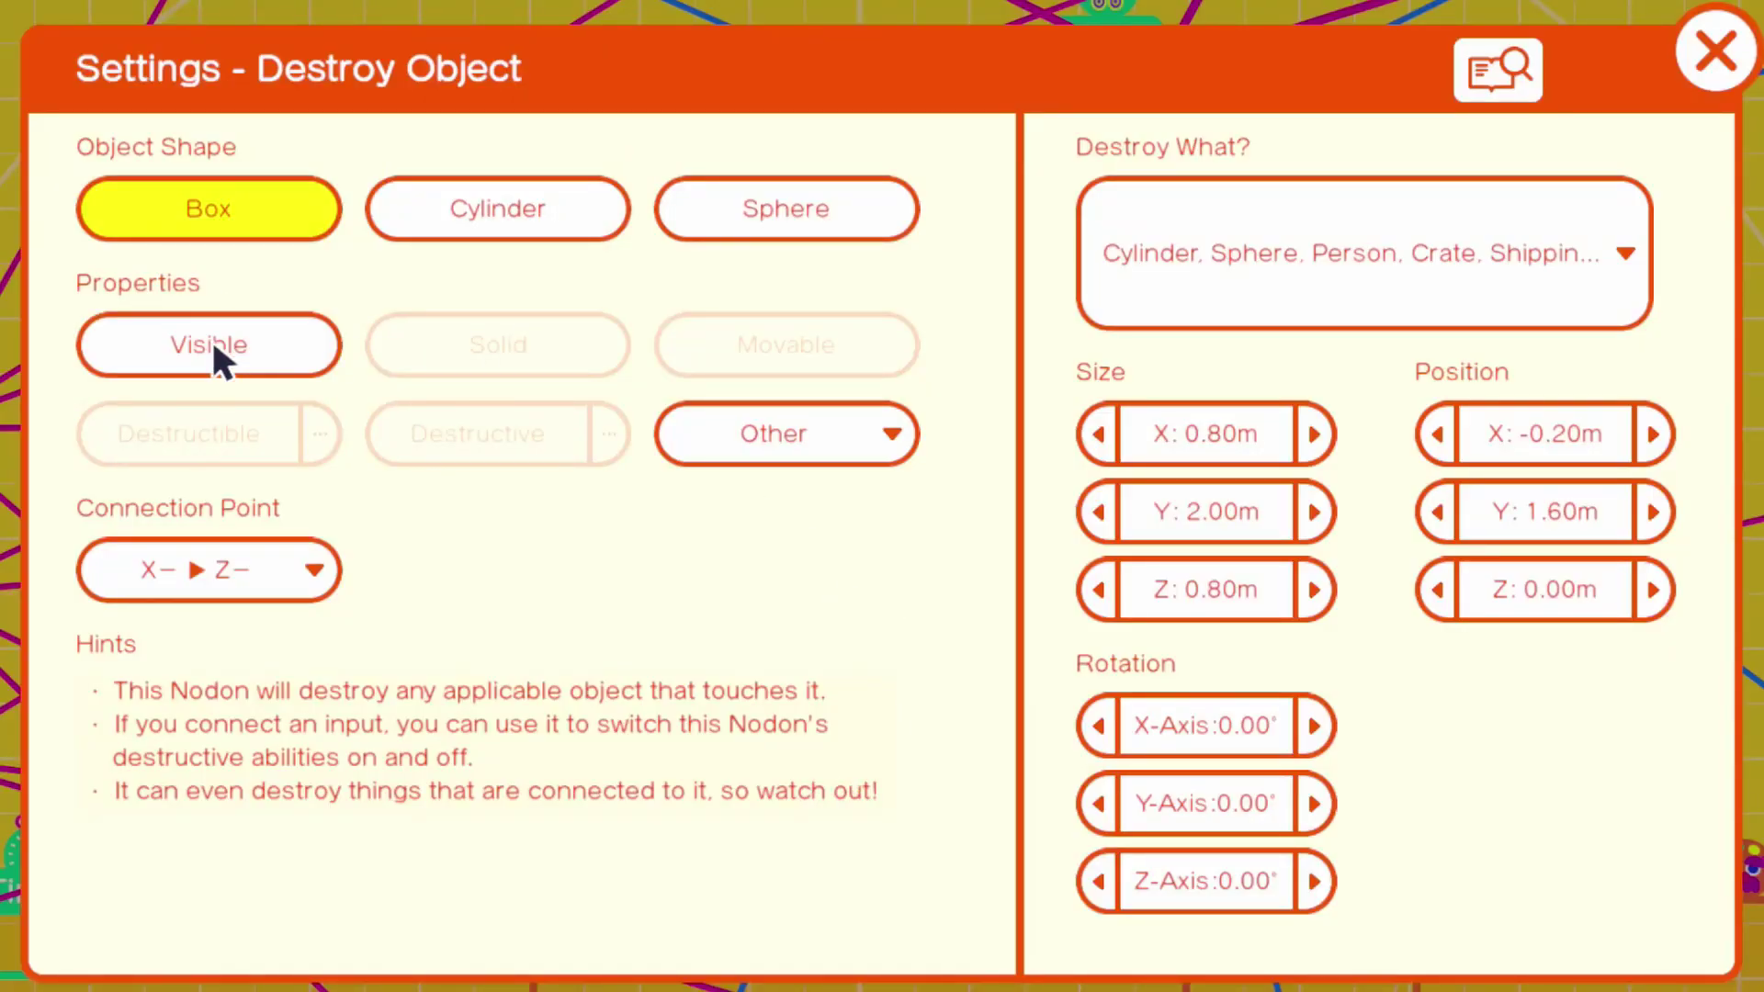
pyautogui.click(1718, 60)
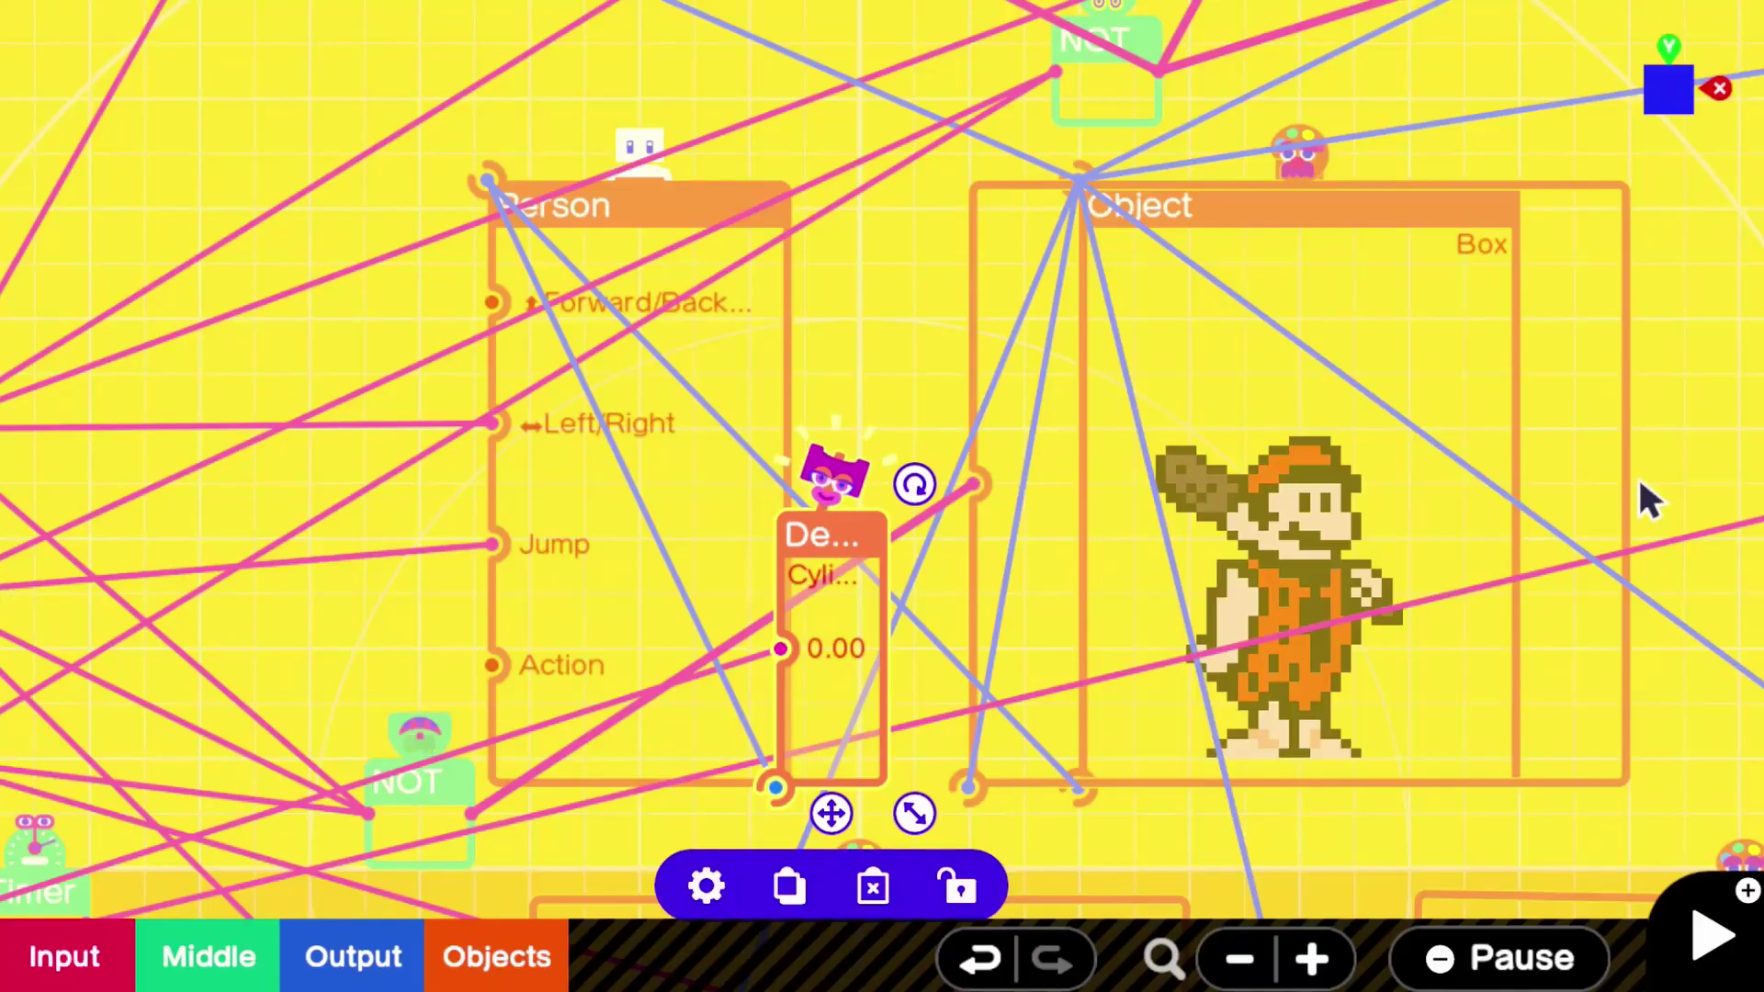
pyautogui.click(1715, 942)
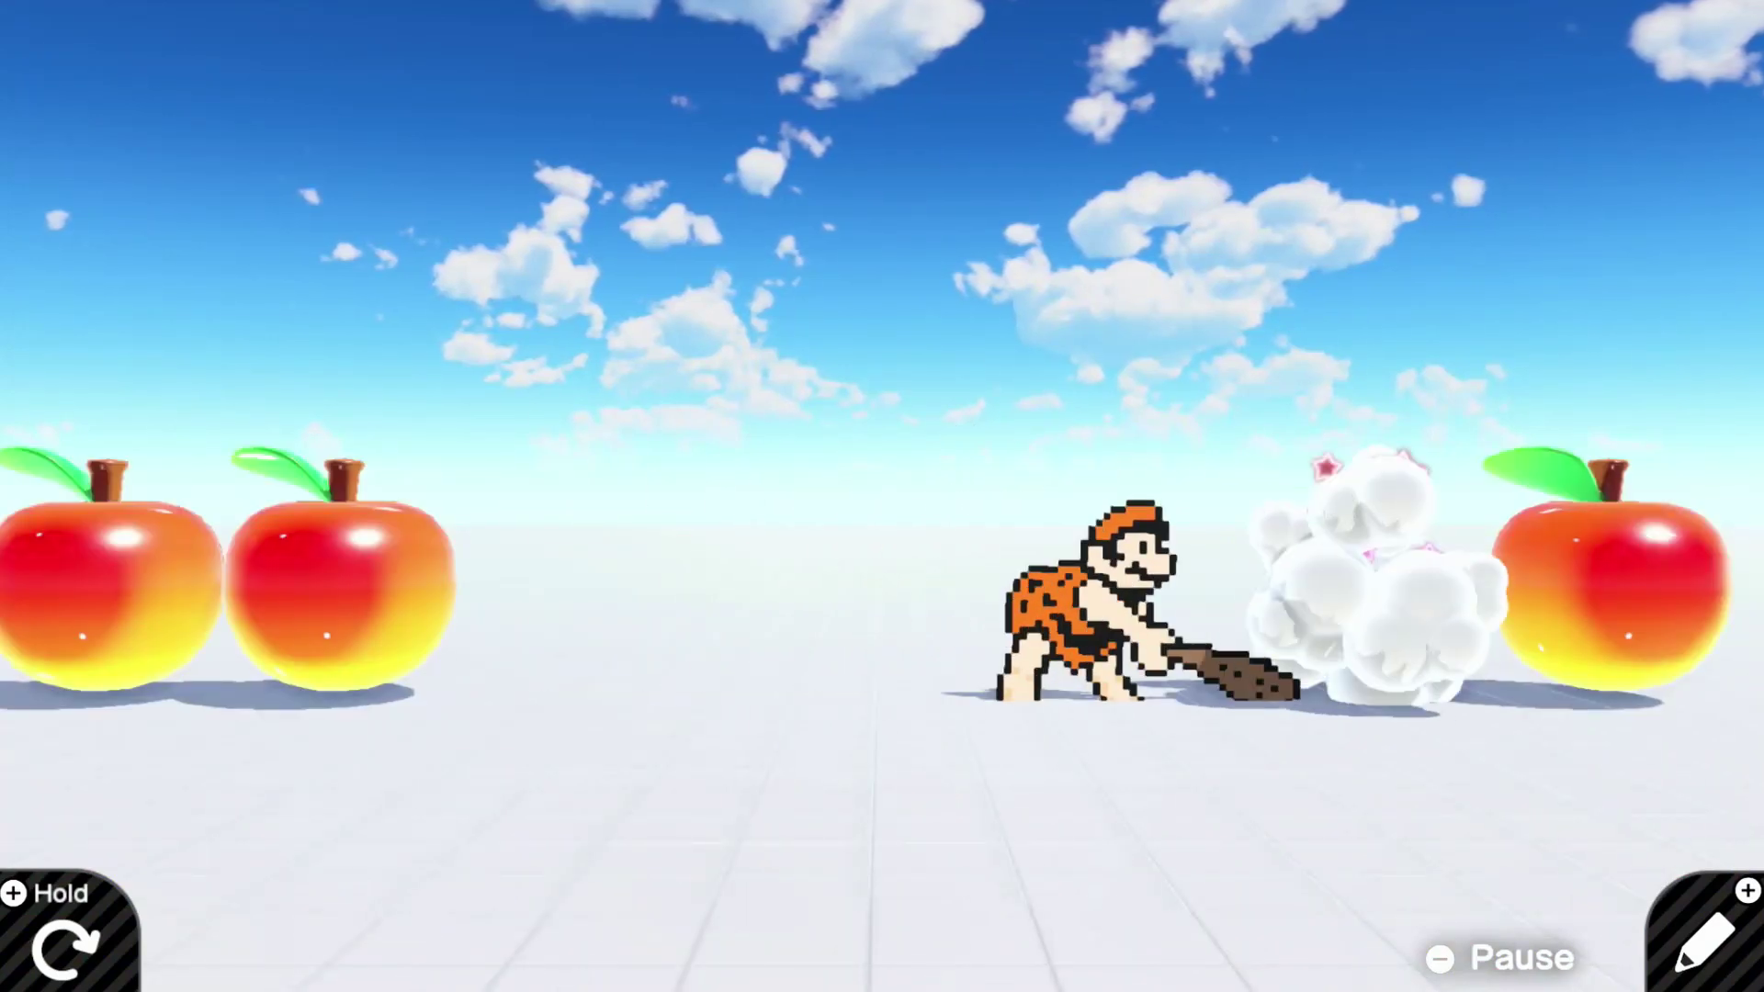